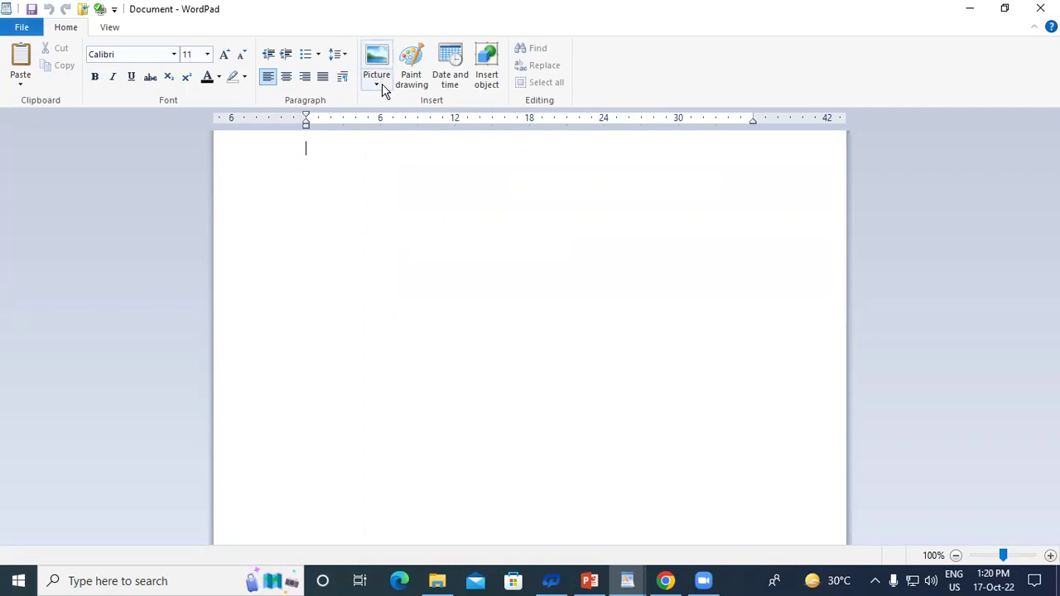
- Insert keyboard.jpg from the Desktop folder and shrink the picture to about three quarters of its inserted width
{"action": "left_click", "coordinate": [381, 88]}
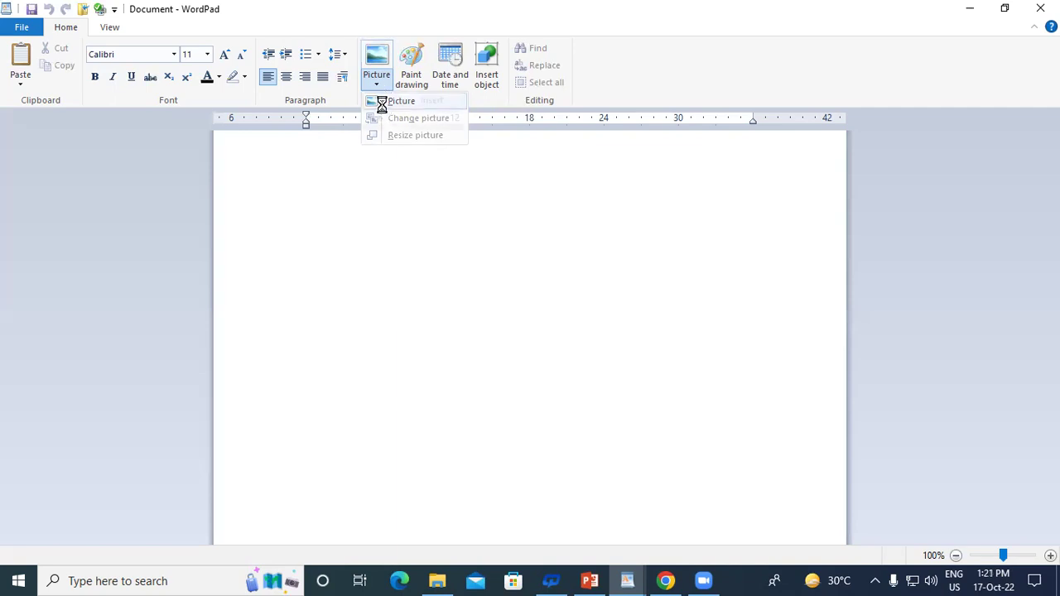
{"action": "left_click", "coordinate": [381, 102]}
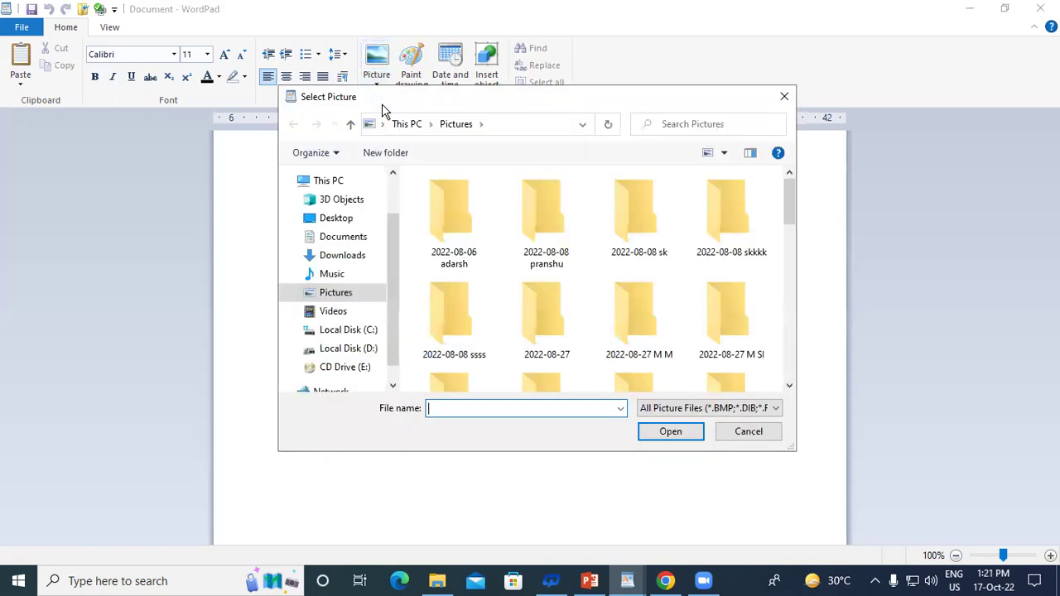
{"action": "left_click", "coordinate": [340, 218]}
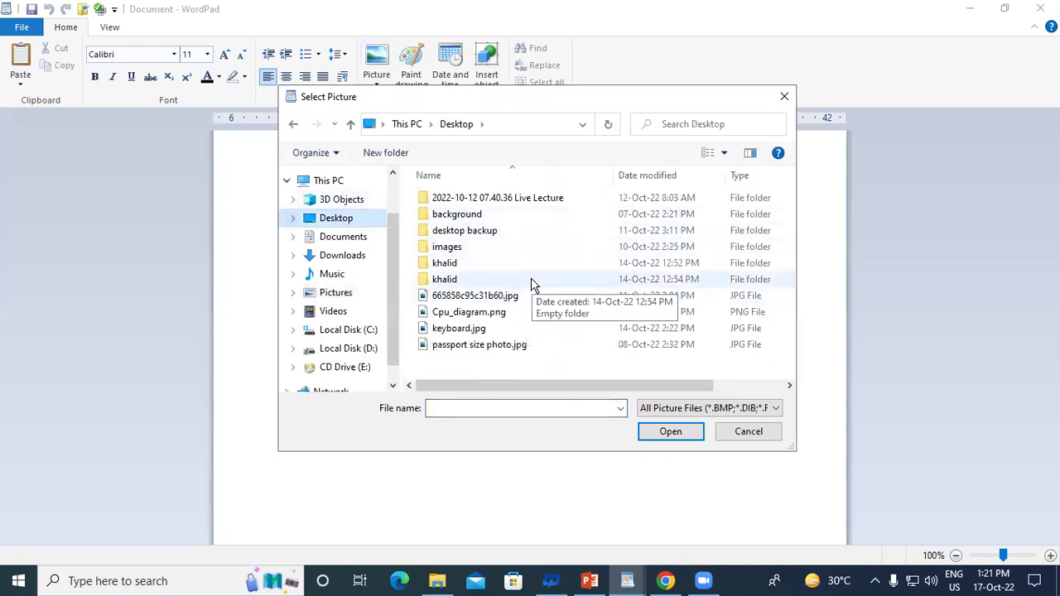
{"action": "left_click", "coordinate": [464, 329]}
{"action": "left_click", "coordinate": [664, 440]}
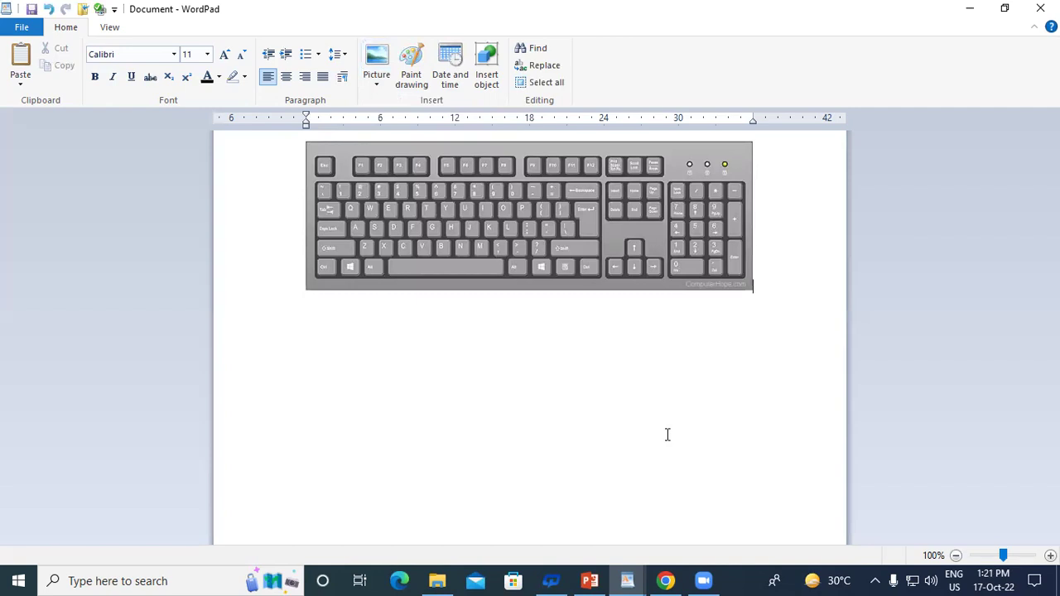
{"action": "left_click", "coordinate": [544, 219]}
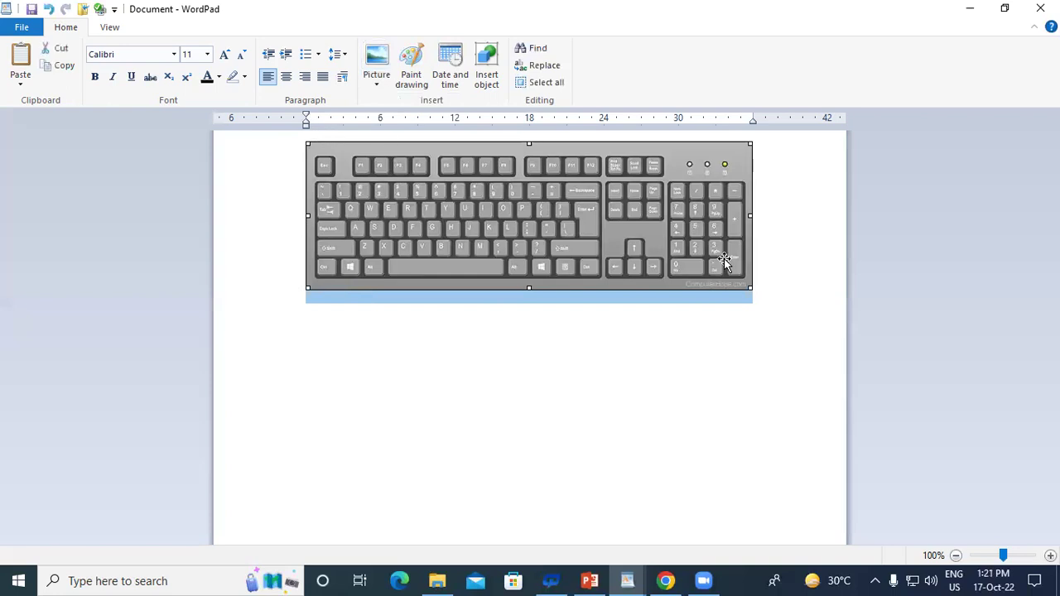
{"action": "left_click_drag", "start_coordinate": [750, 287], "coordinate": [464, 303]}
- Add the caption "Keyboard" below the keyboard picture and format it bold at size 16
{"action": "left_click", "coordinate": [350, 297]}
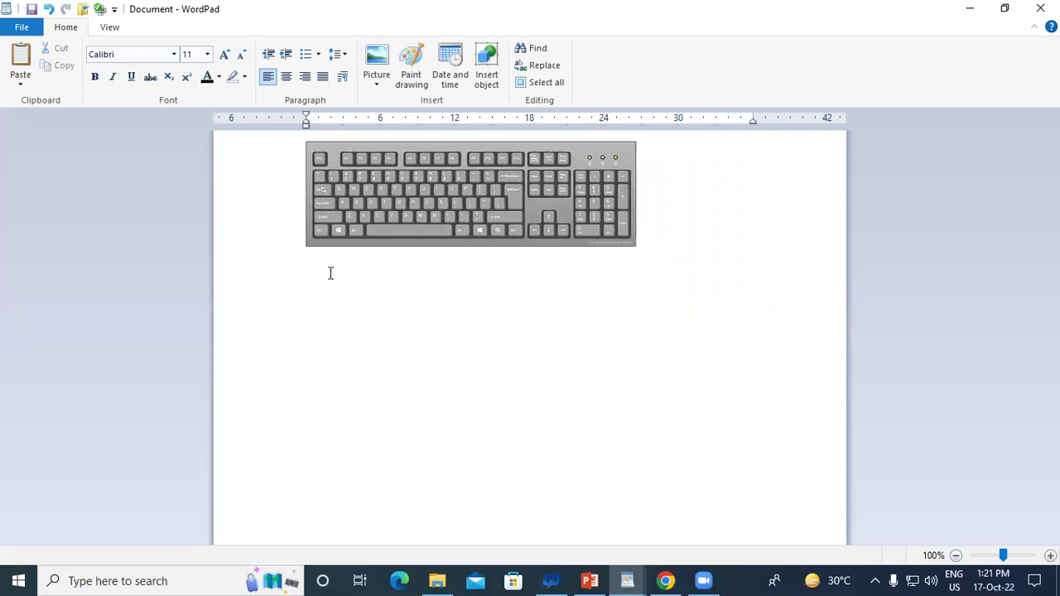
{"action": "type", "text": "Keyboard"}
{"action": "left_click", "coordinate": [299, 277]}
{"action": "left_click", "coordinate": [96, 78]}
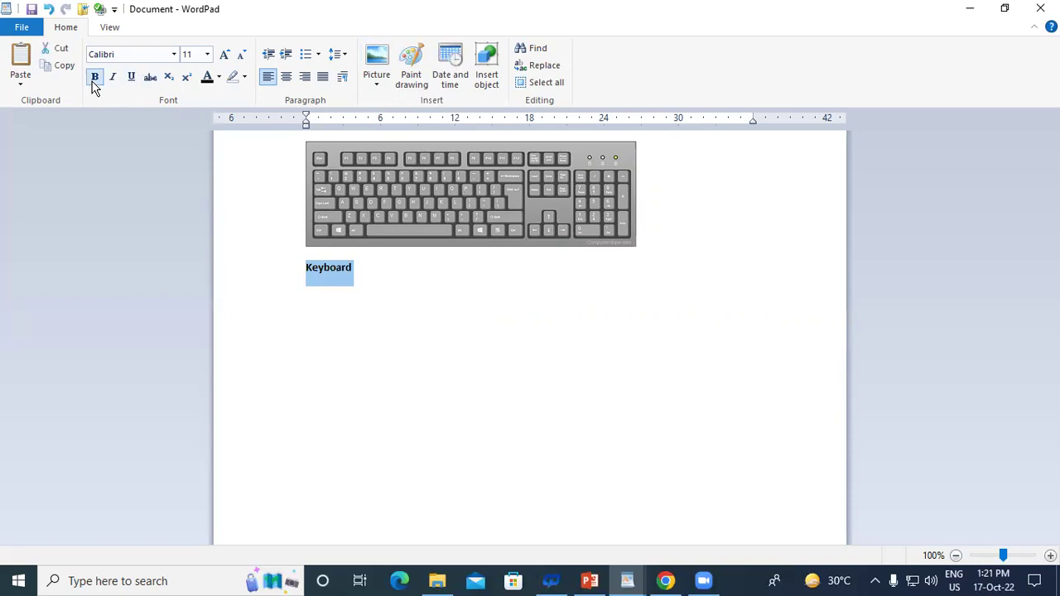
{"action": "left_click", "coordinate": [223, 58]}
{"action": "left_click", "coordinate": [223, 58]}
{"action": "left_click", "coordinate": [223, 58]}
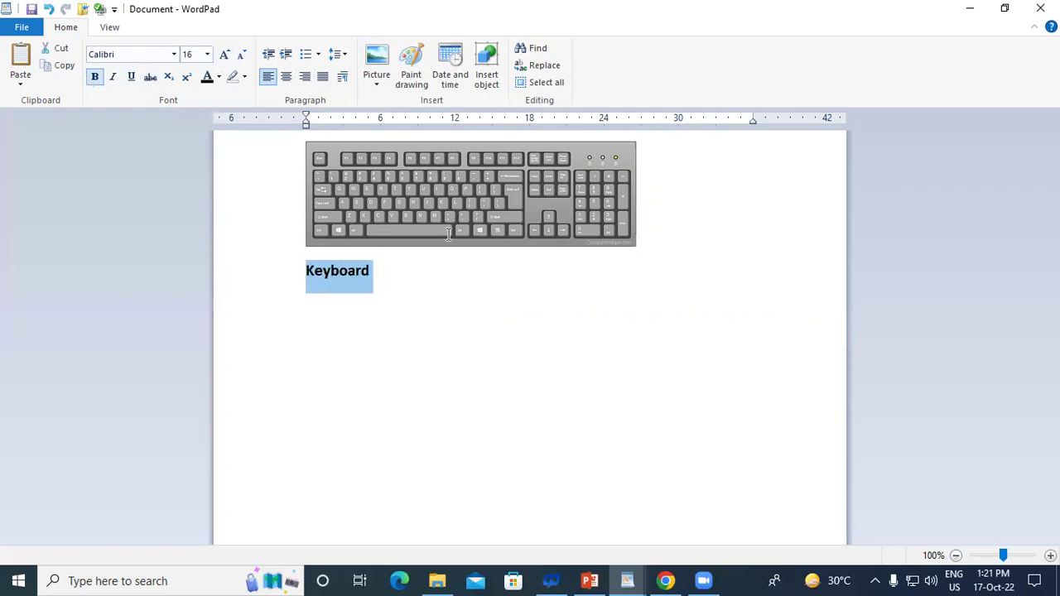
- Insert Cpu_diagram.png from the Desktop on a new line below the Keyboard caption and shrink it to about 70% of its size
{"action": "left_click", "coordinate": [511, 295]}
{"action": "key", "text": "Return"}
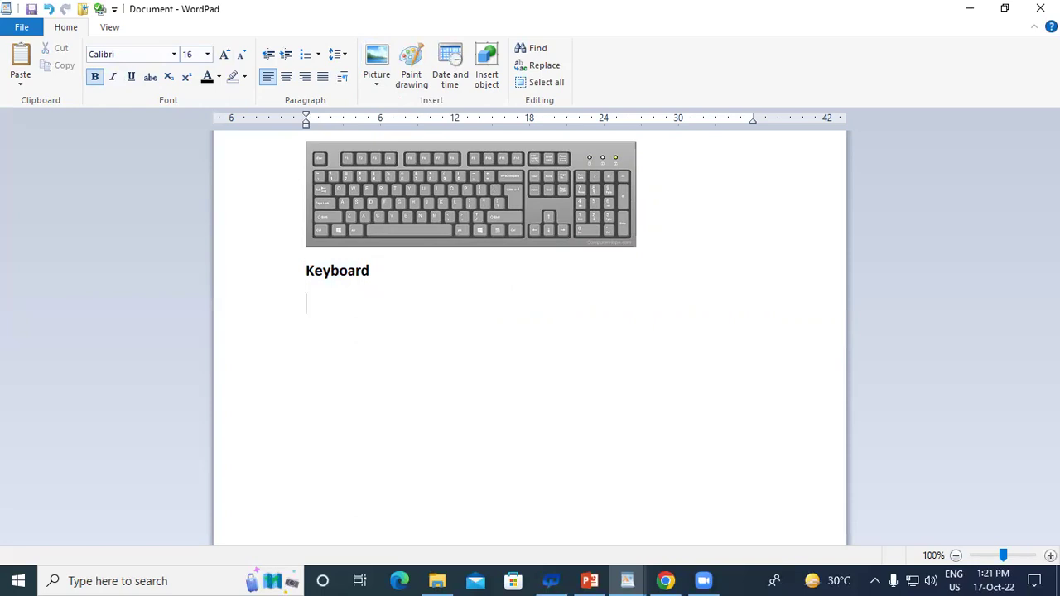
{"action": "left_click", "coordinate": [375, 85]}
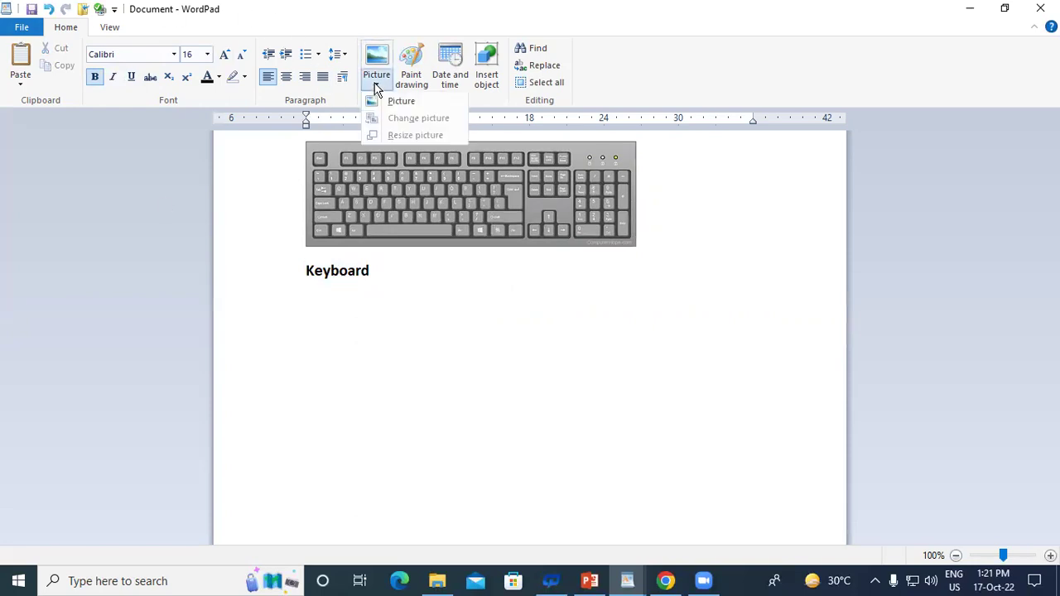
{"action": "left_click", "coordinate": [401, 101]}
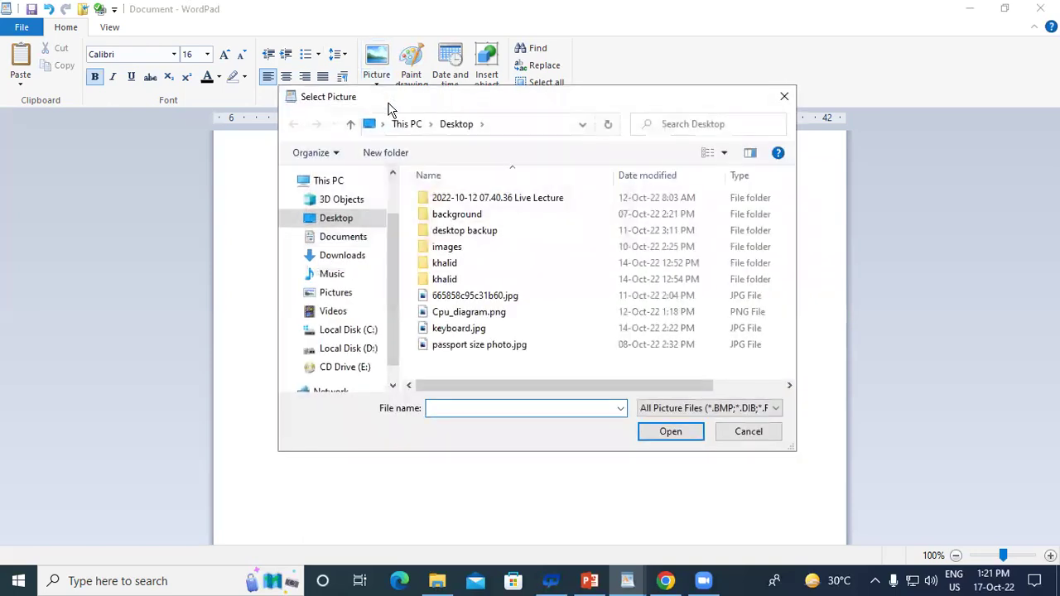
{"action": "left_click", "coordinate": [451, 313]}
{"action": "left_click", "coordinate": [662, 434]}
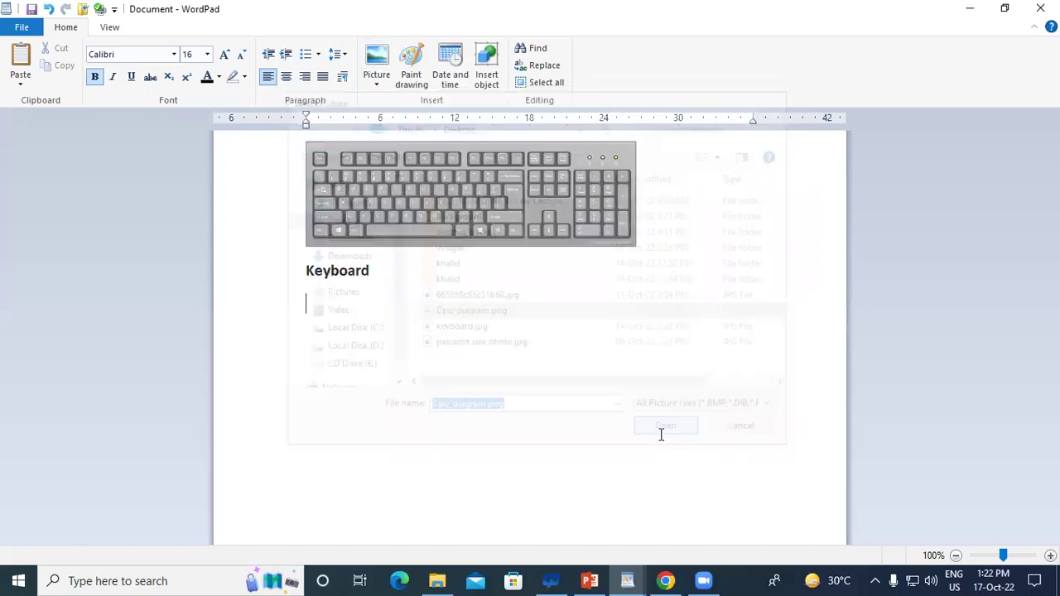
{"action": "left_click", "coordinate": [513, 427]}
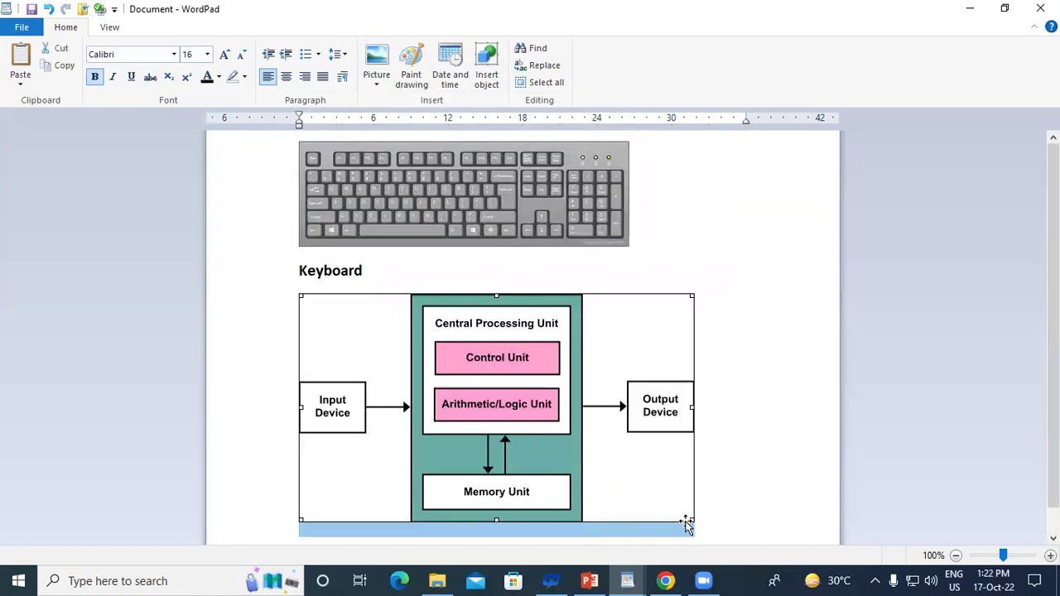
{"action": "left_click_drag", "start_coordinate": [687, 523], "coordinate": [563, 452]}
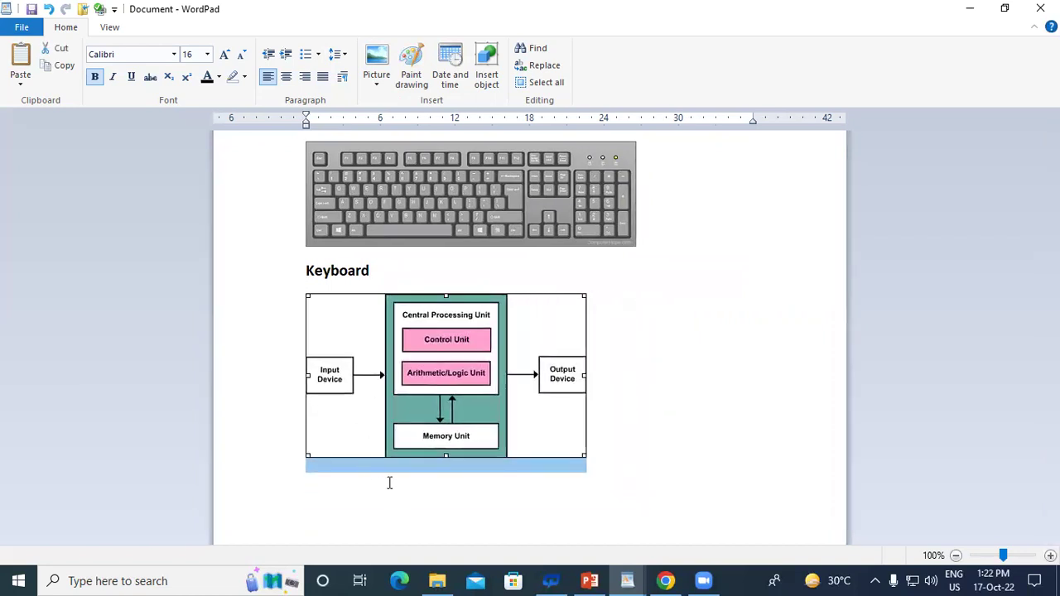
- Add the caption "CPU" below the CPU diagram
{"action": "left_click", "coordinate": [322, 481]}
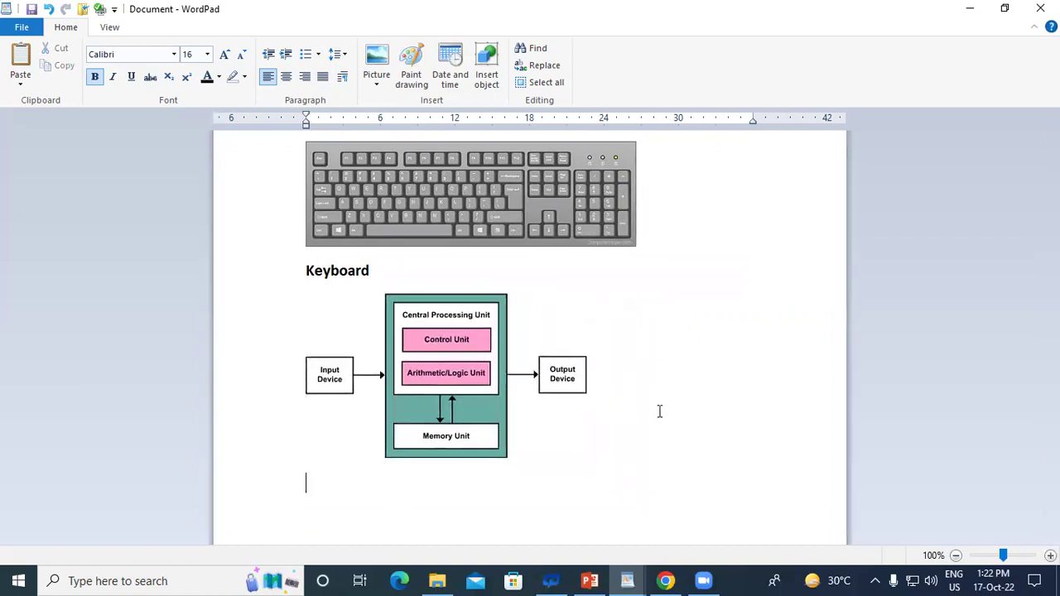
{"action": "type", "text": "CPU"}
{"action": "left_click", "coordinate": [307, 515]}
- Insert passport size photo.jpg from the Desktop below the CPU caption and shrink it to slightly under half its size
{"action": "left_click", "coordinate": [374, 58]}
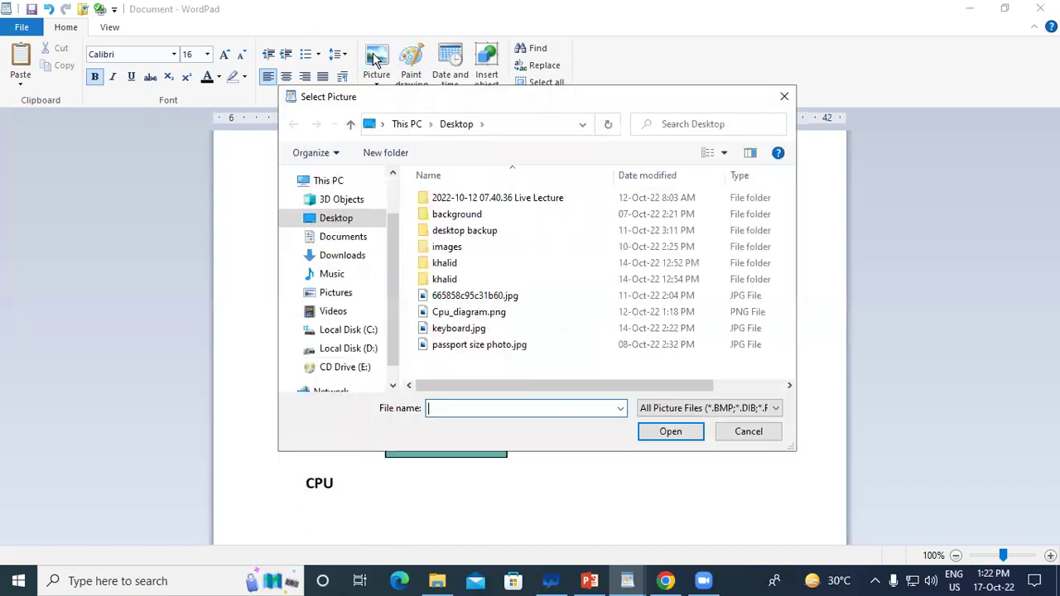
{"action": "double_click", "coordinate": [448, 247]}
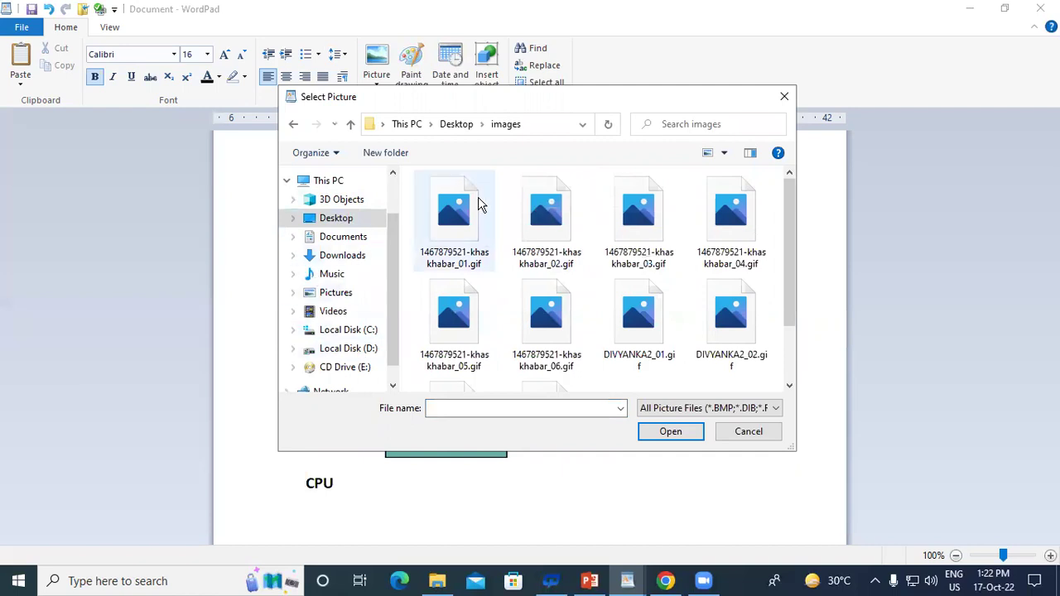
{"action": "left_click", "coordinate": [294, 124]}
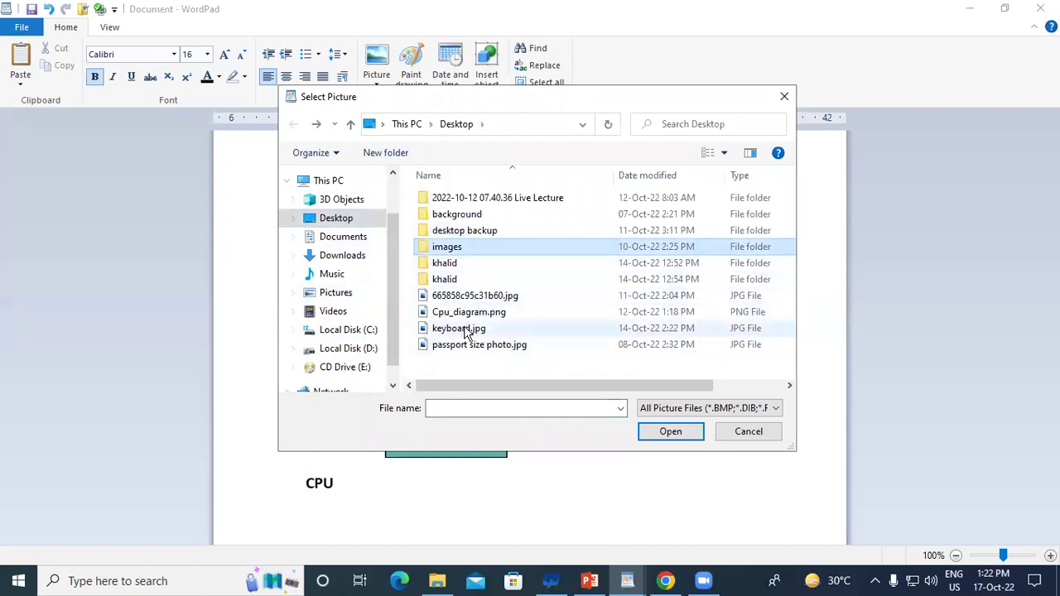
{"action": "left_click", "coordinate": [486, 352]}
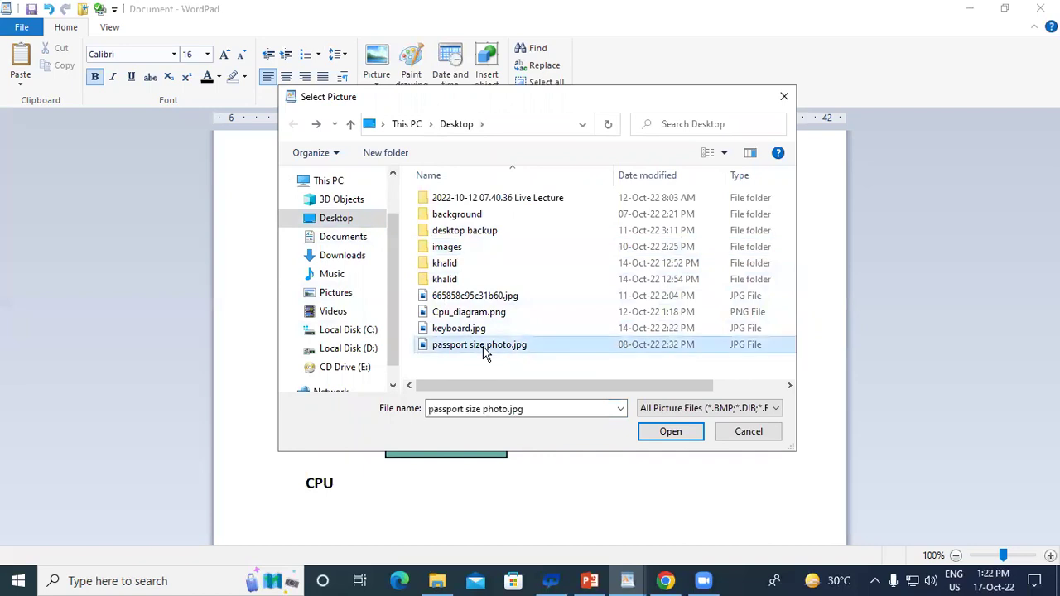
{"action": "left_click", "coordinate": [670, 432]}
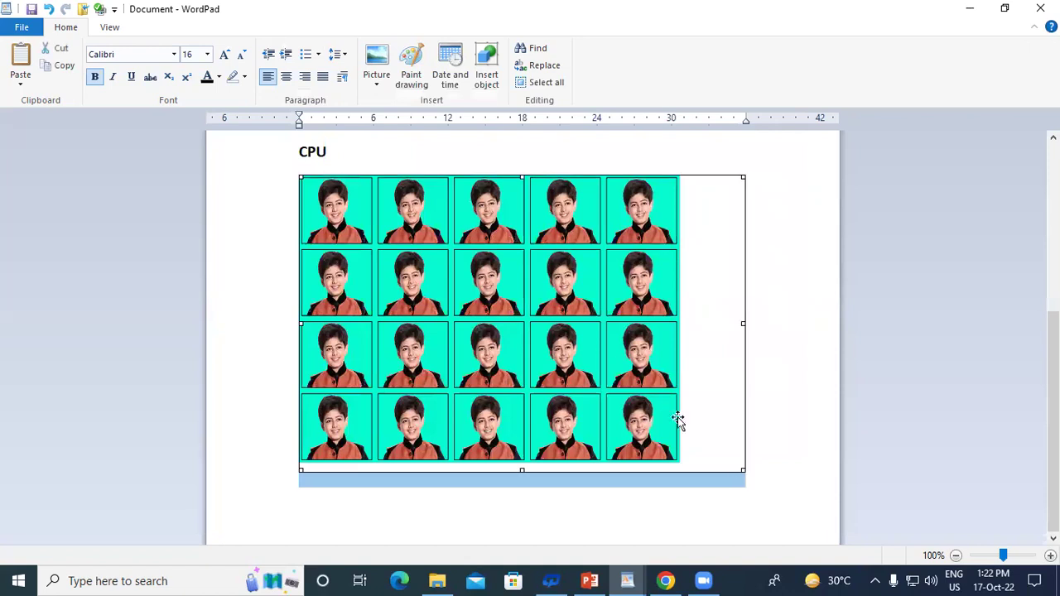
{"action": "left_click_drag", "start_coordinate": [743, 471], "coordinate": [521, 315]}
{"action": "left_click", "coordinate": [575, 303]}
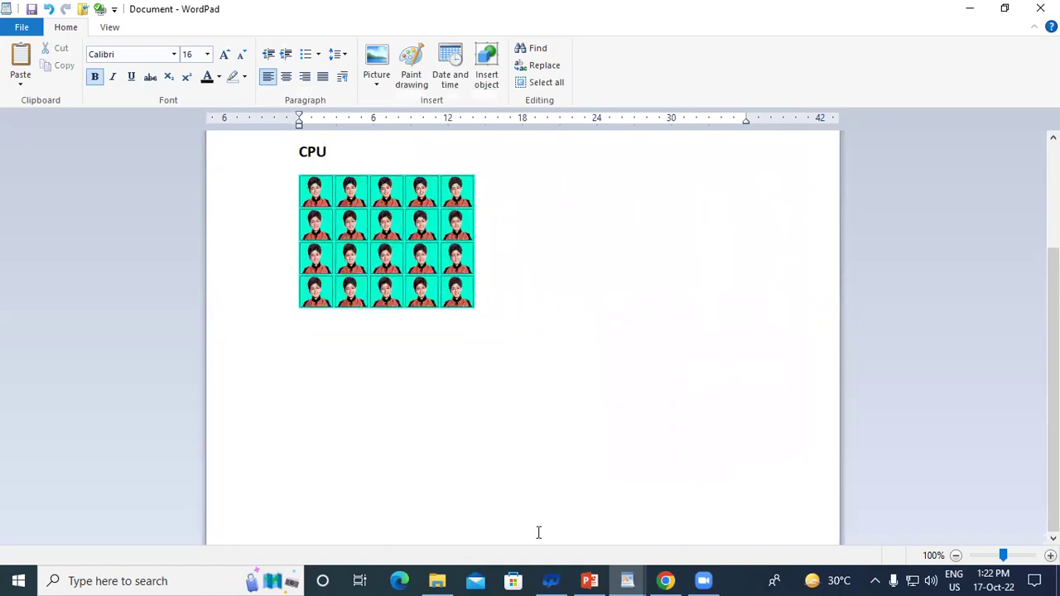
- Switch to Chrome and search Google Images for "computer images" in a new tab
{"action": "left_click", "coordinate": [678, 581]}
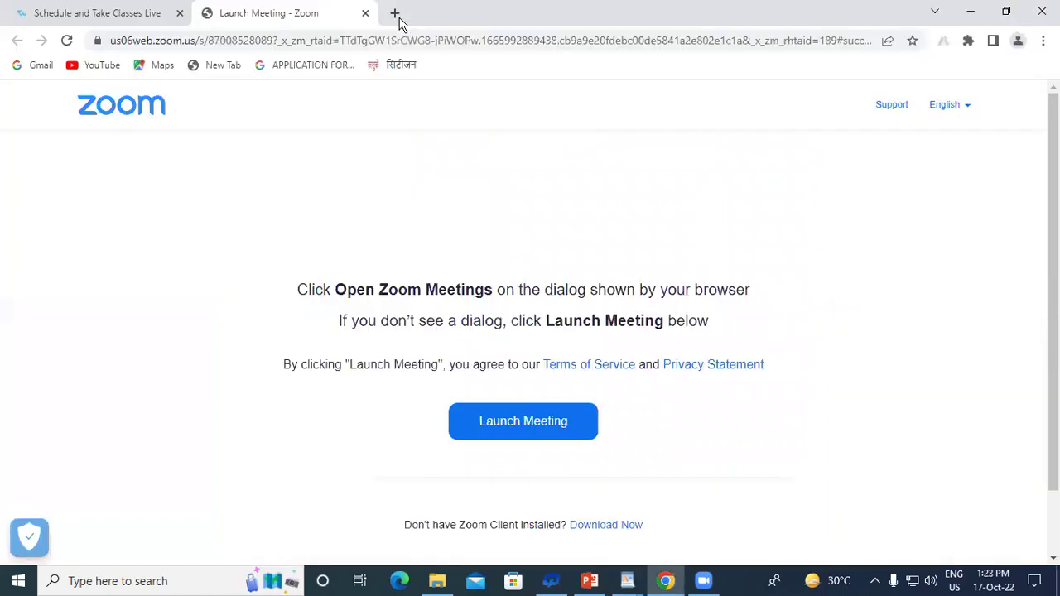
{"action": "left_click", "coordinate": [395, 14]}
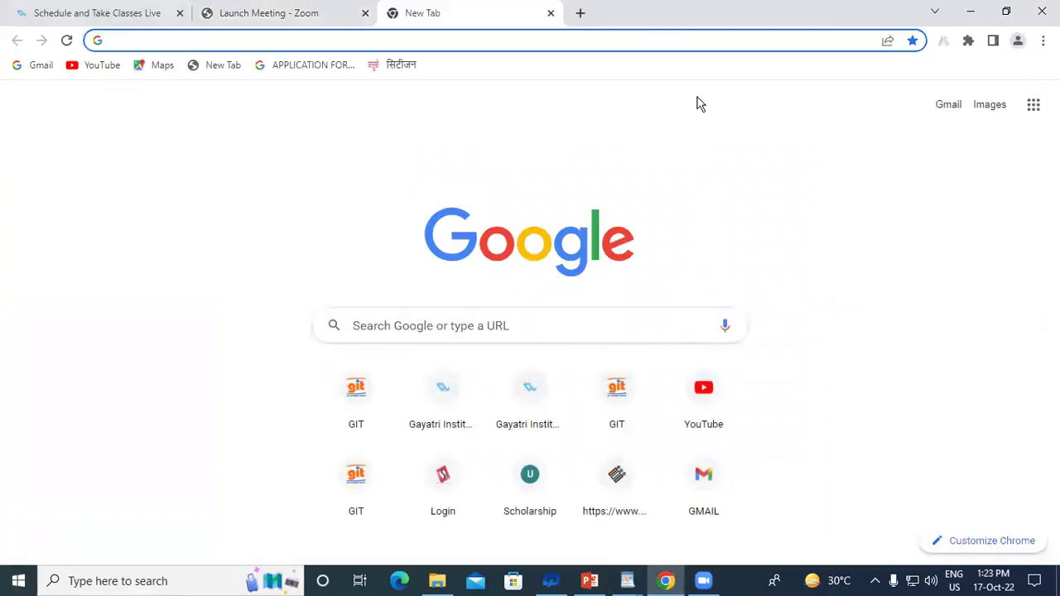
{"action": "left_click", "coordinate": [988, 106]}
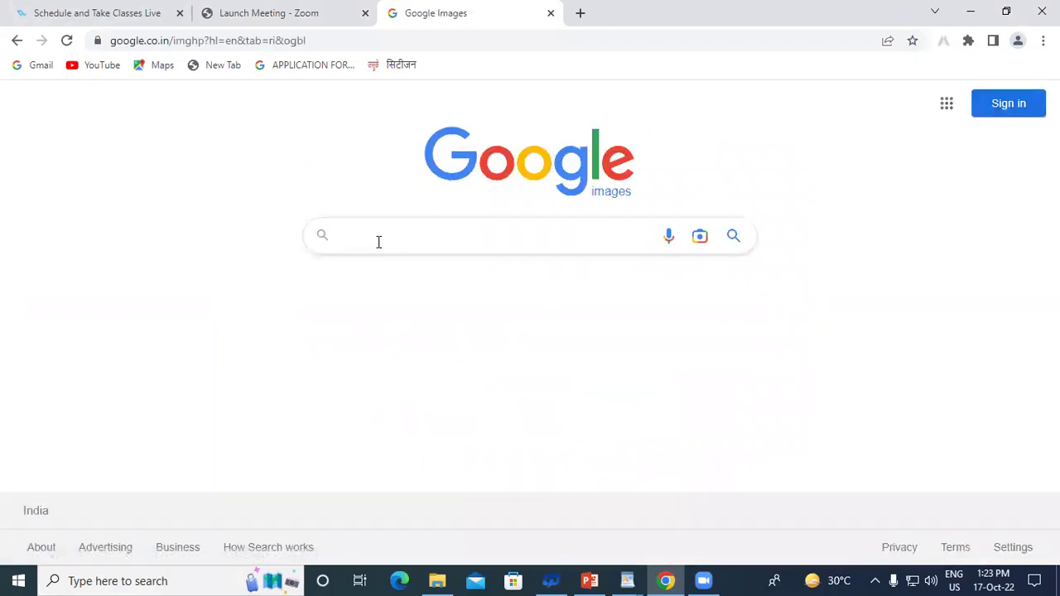
{"action": "type", "text": "comp"}
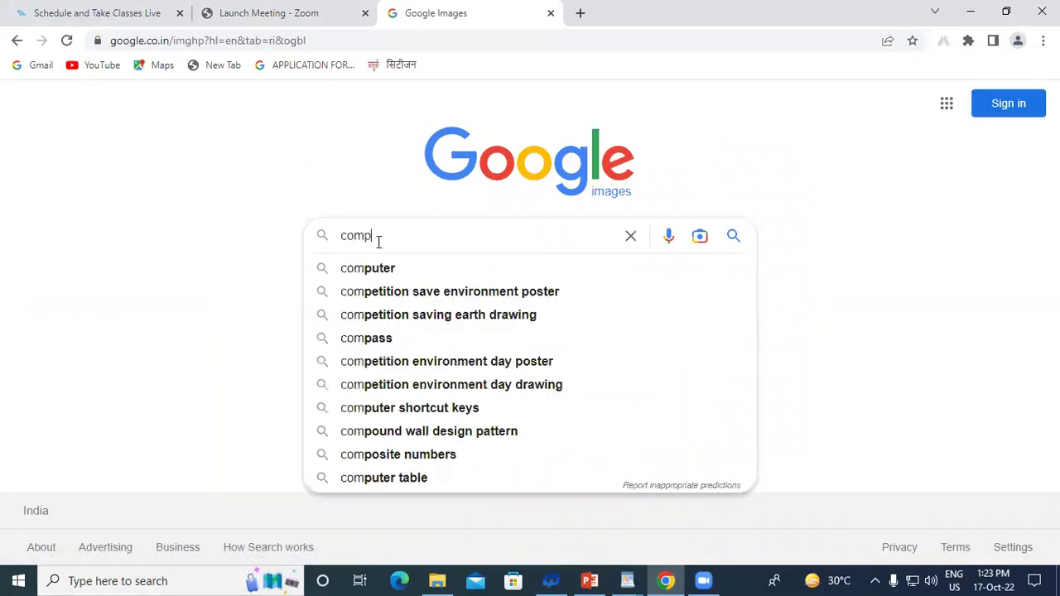
{"action": "type", "text": "uter images"}
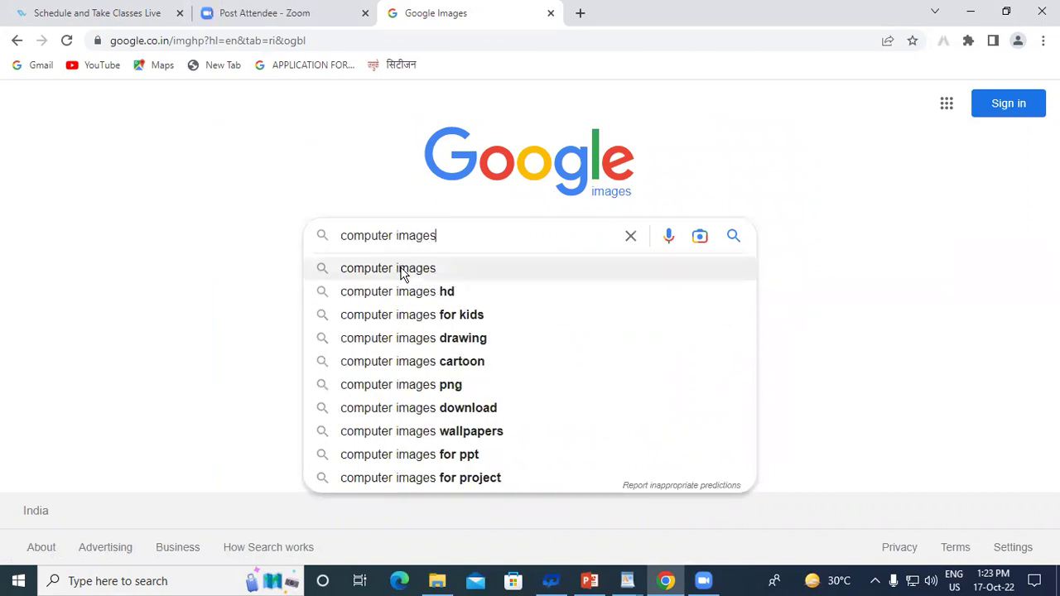
{"action": "left_click", "coordinate": [401, 273]}
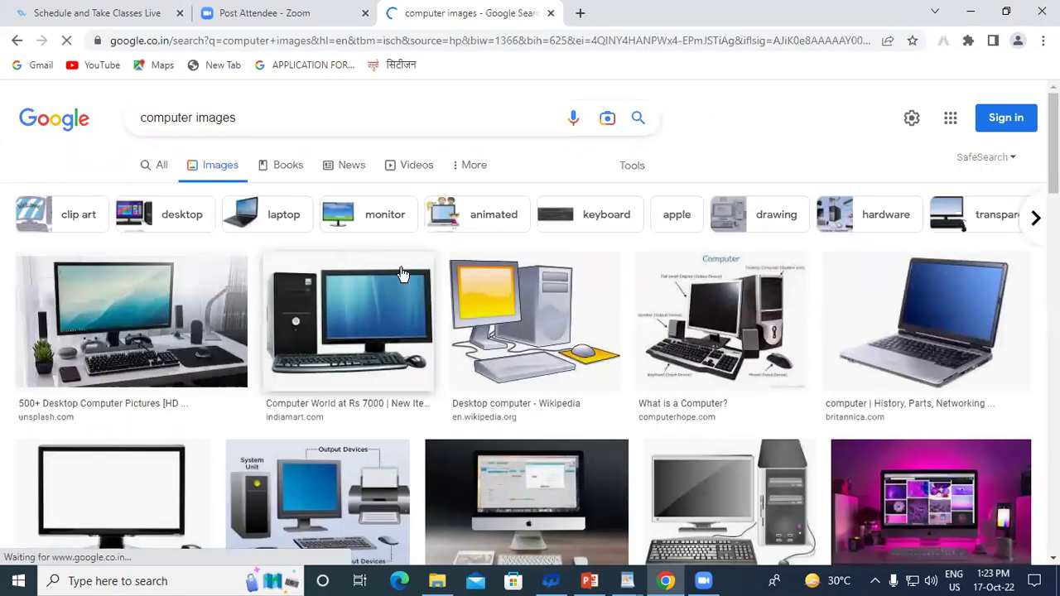
- Save the Webopedia image of labelled computer parts to the Desktop as a JPEG with the suggested file name
{"action": "scroll", "coordinate": [342, 304], "scroll_direction": "down", "scroll_amount": 2}
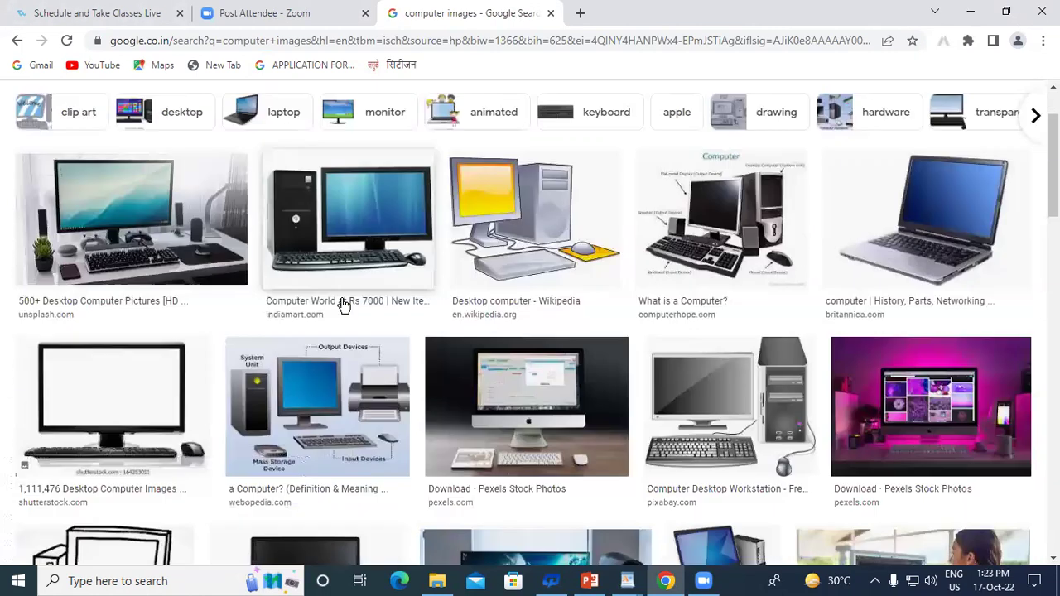
{"action": "scroll", "coordinate": [343, 303], "scroll_direction": "down", "scroll_amount": 2}
{"action": "scroll", "coordinate": [362, 276], "scroll_direction": "up", "scroll_amount": 2}
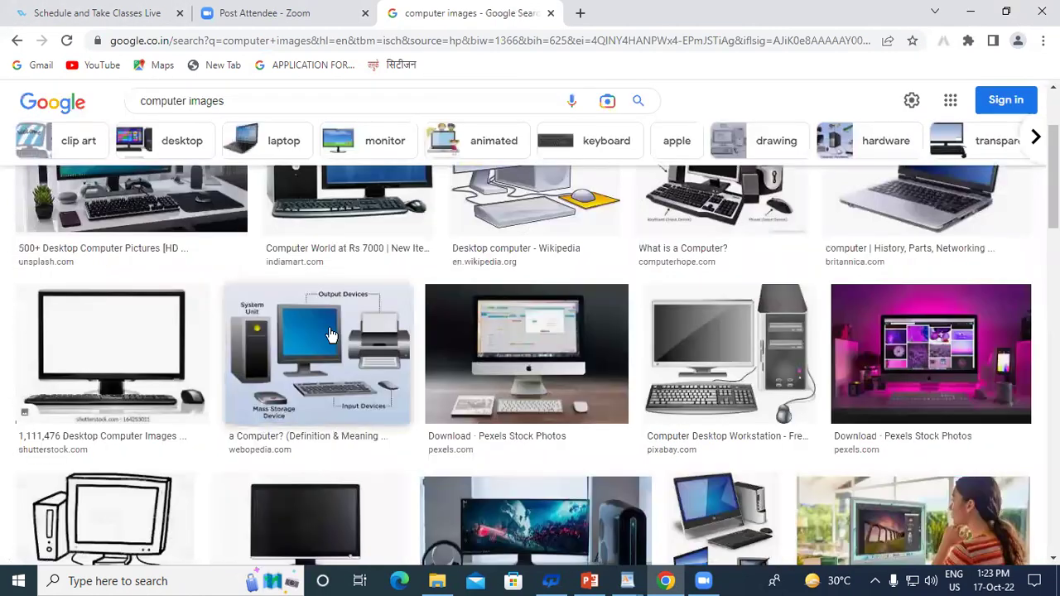
{"action": "left_click", "coordinate": [332, 334]}
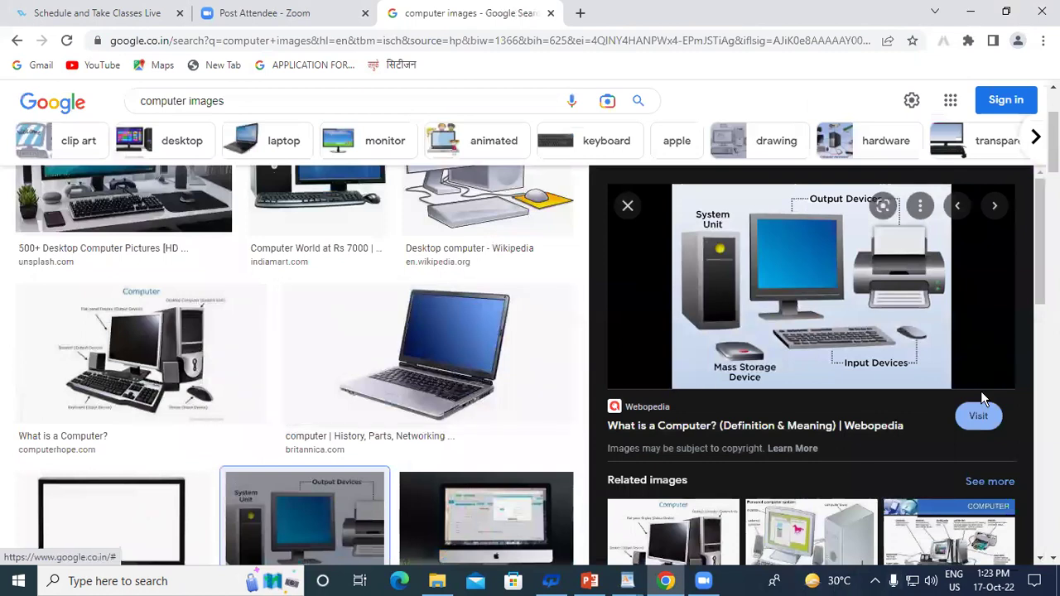
{"action": "right_click", "coordinate": [807, 242]}
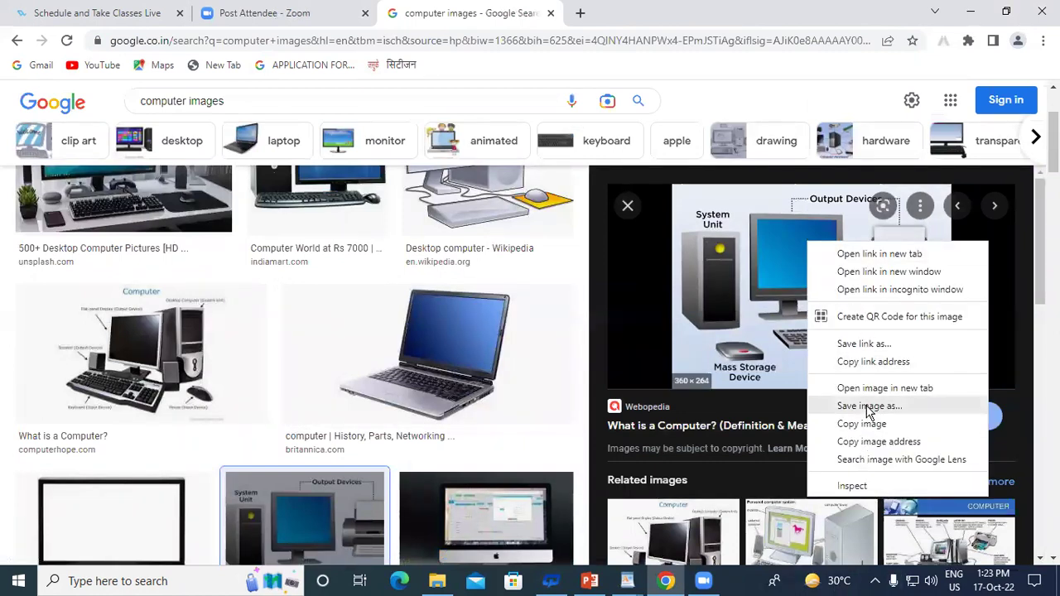
{"action": "left_click", "coordinate": [868, 406]}
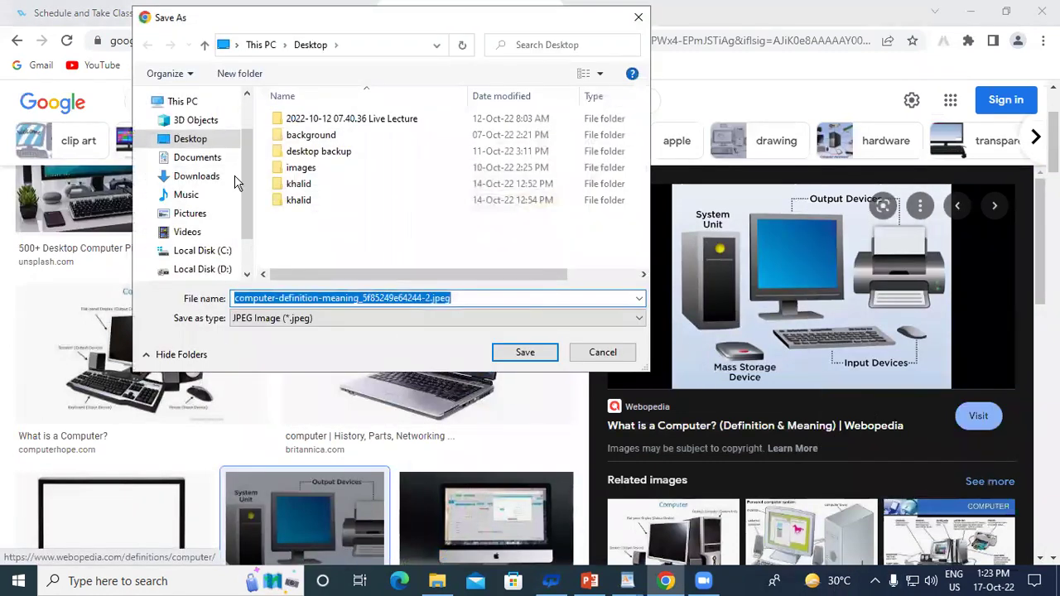
{"action": "left_click", "coordinate": [198, 140]}
{"action": "left_click", "coordinate": [535, 355]}
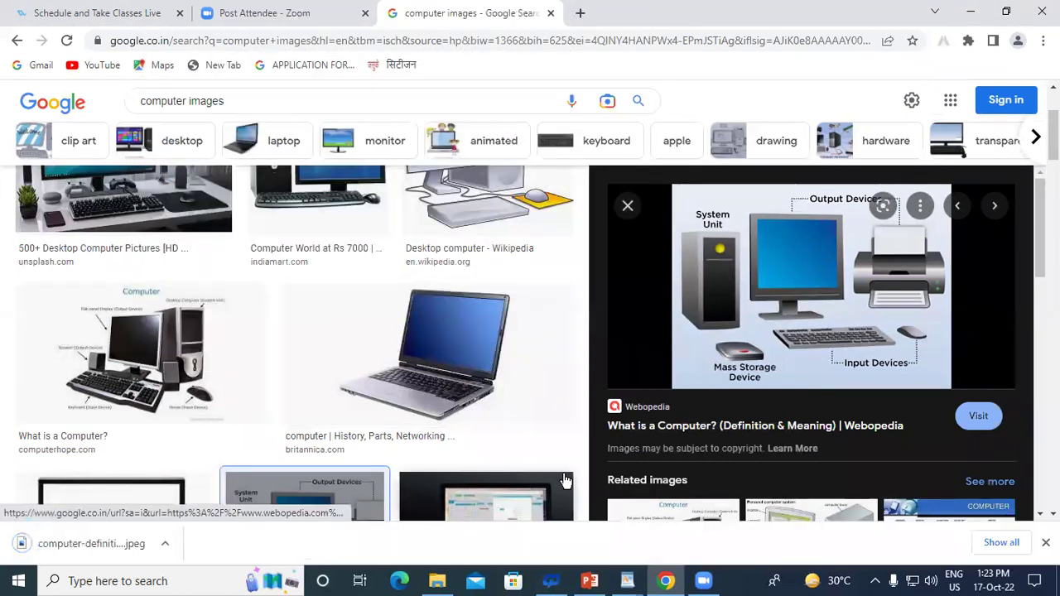
- Switch to the blank WordPad document and insert the downloaded computer-definition-meaning JPEG from the Desktop
{"action": "left_click", "coordinate": [627, 581]}
{"action": "left_click", "coordinate": [579, 528]}
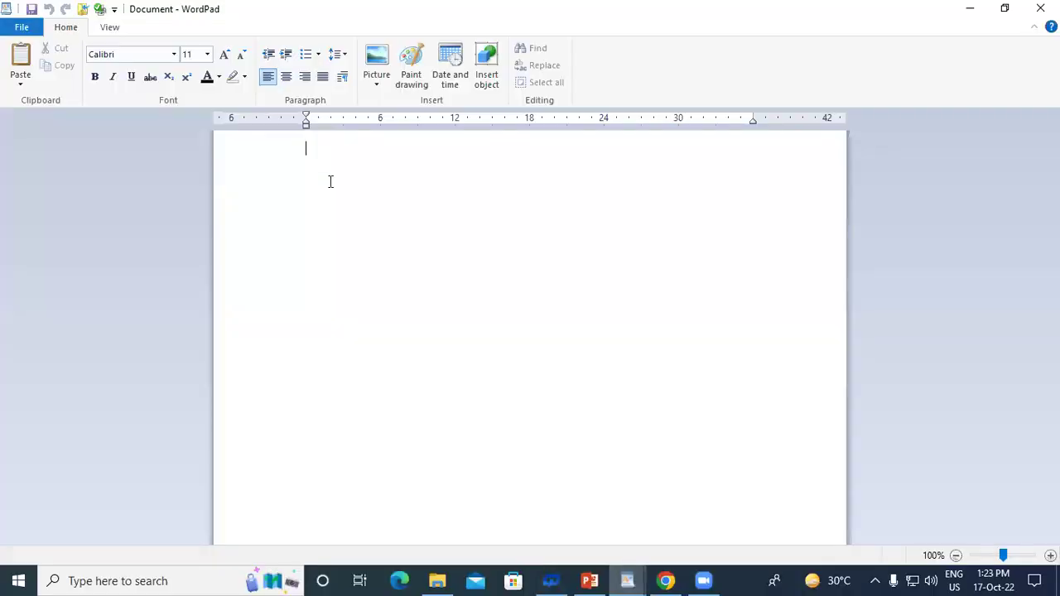
{"action": "left_click", "coordinate": [377, 60]}
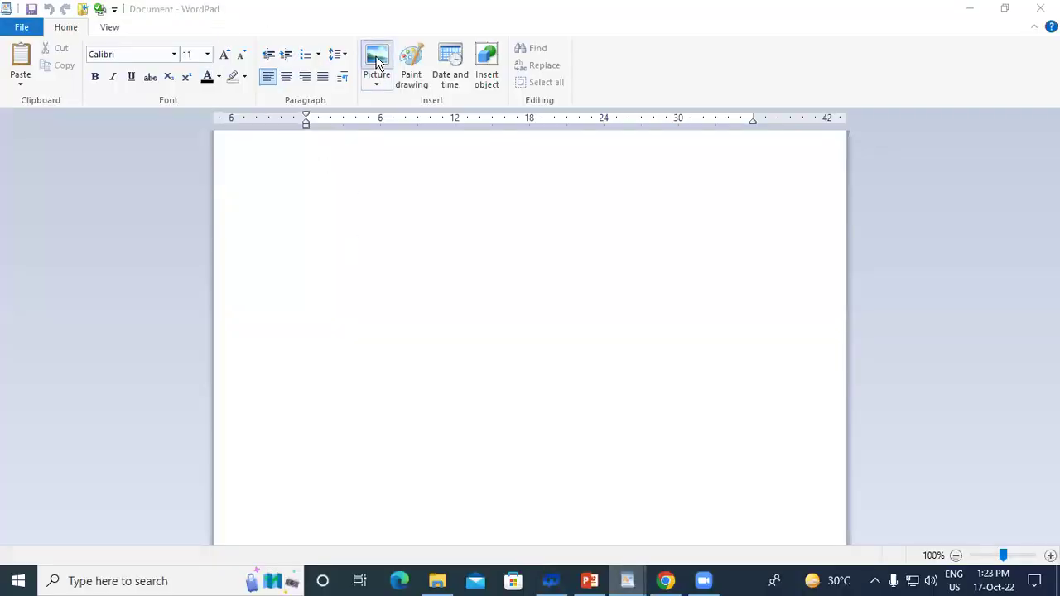
{"action": "left_click", "coordinate": [340, 221]}
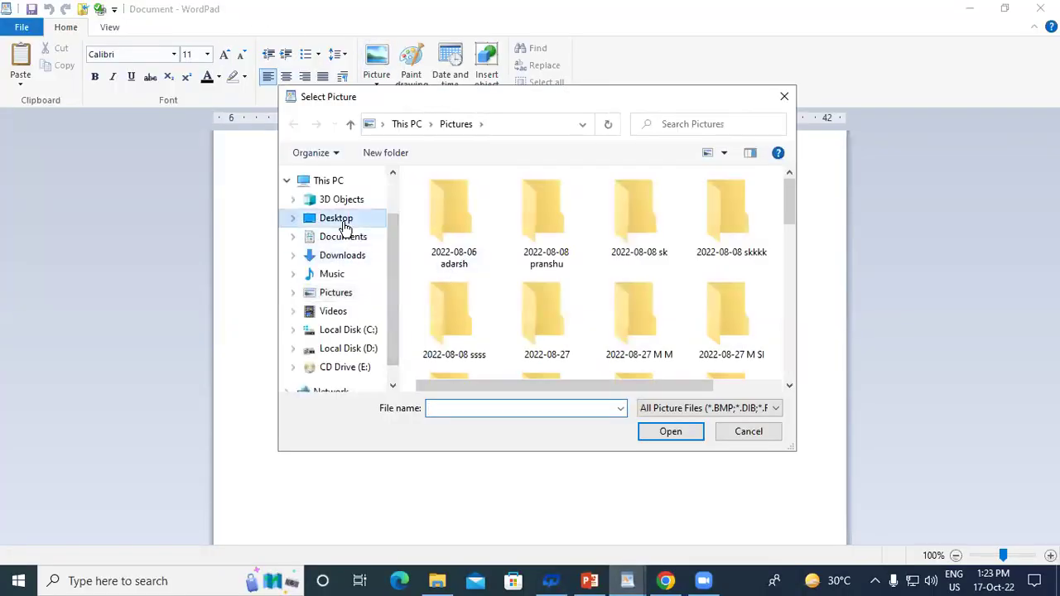
{"action": "left_click", "coordinate": [495, 314]}
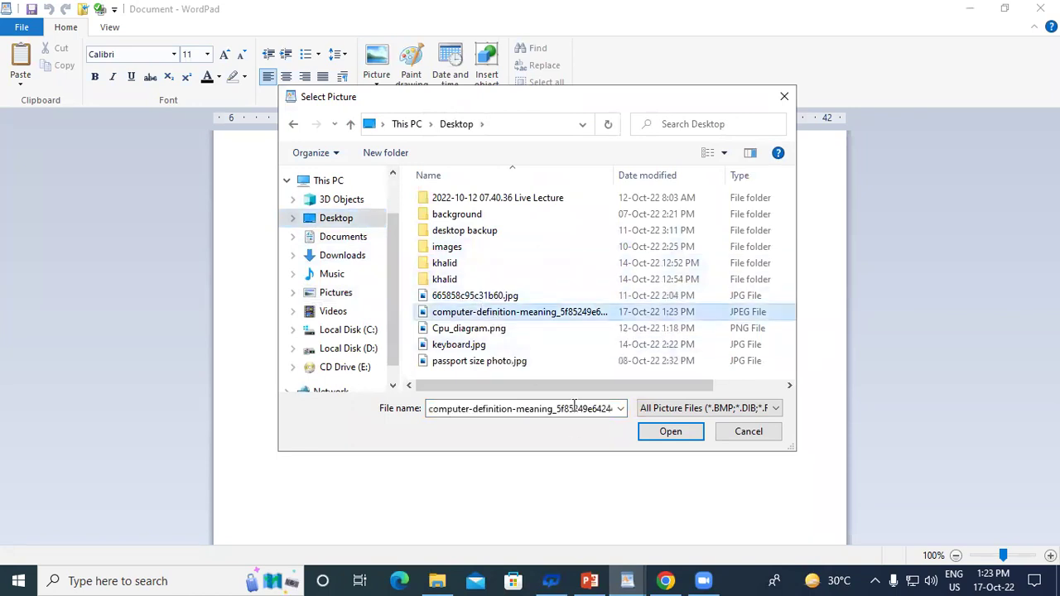
{"action": "left_click", "coordinate": [669, 434]}
- Enlarge the inserted computer parts picture slightly
{"action": "left_click", "coordinate": [537, 289]}
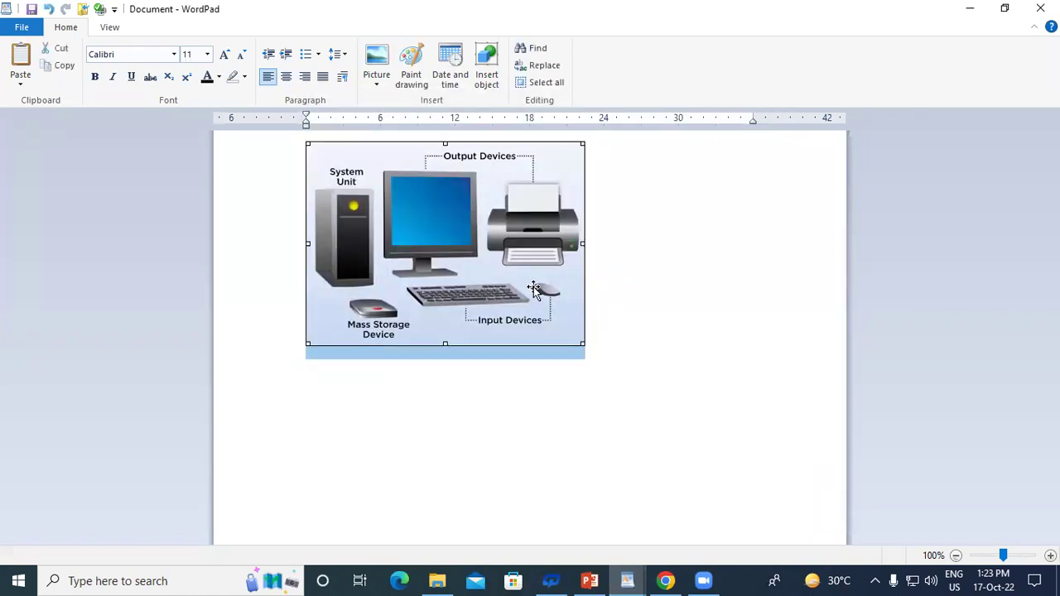
{"action": "left_click_drag", "start_coordinate": [583, 347], "coordinate": [658, 364]}
{"action": "left_click", "coordinate": [691, 345]}
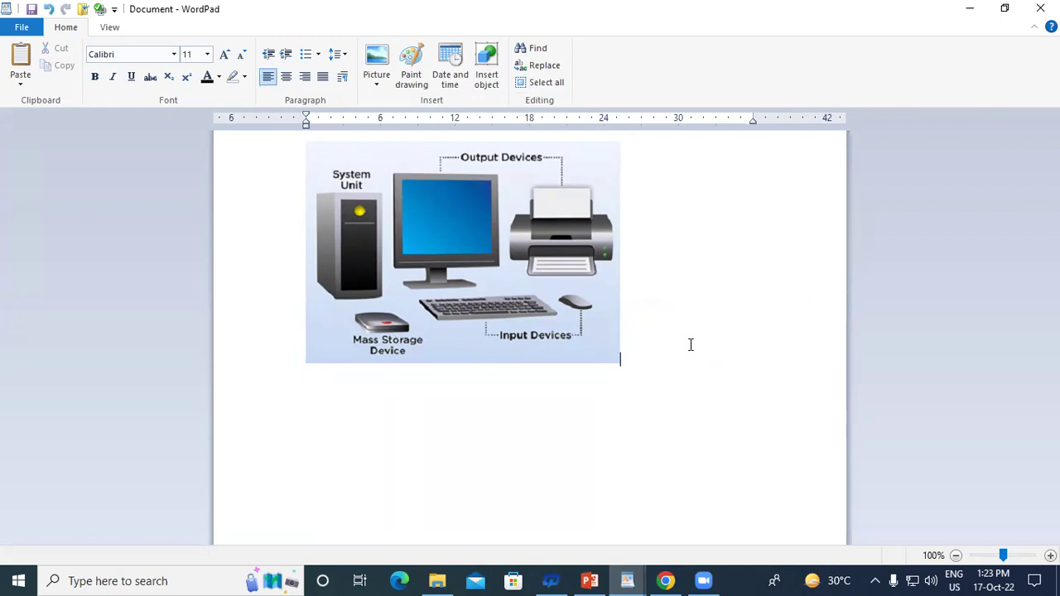
- Shrink the computer parts picture to about a third of its current width
{"action": "left_click", "coordinate": [598, 339]}
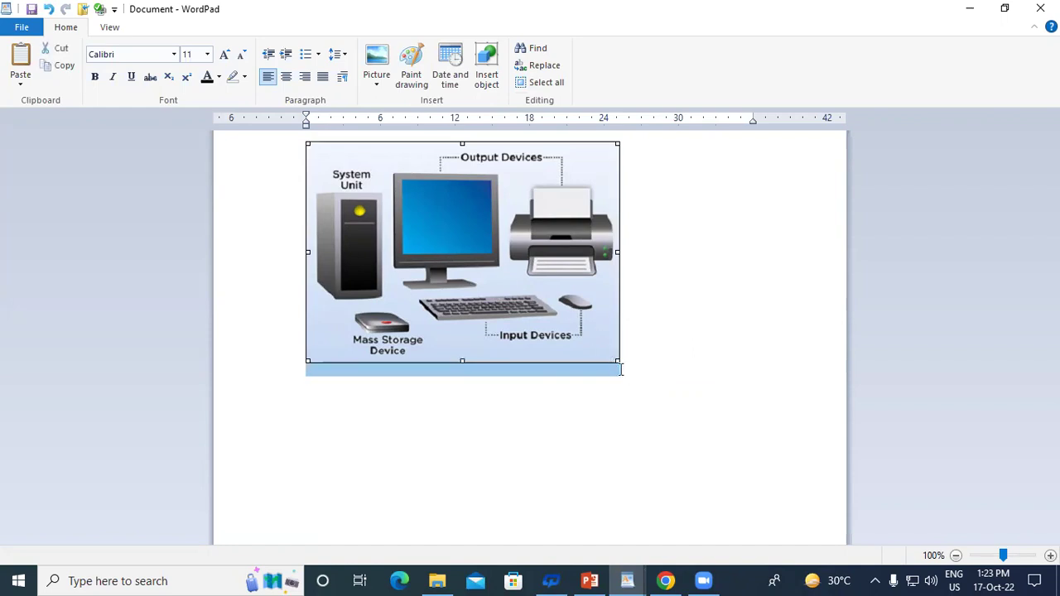
{"action": "left_click_drag", "start_coordinate": [618, 361], "coordinate": [456, 247]}
{"action": "left_click", "coordinate": [372, 317]}
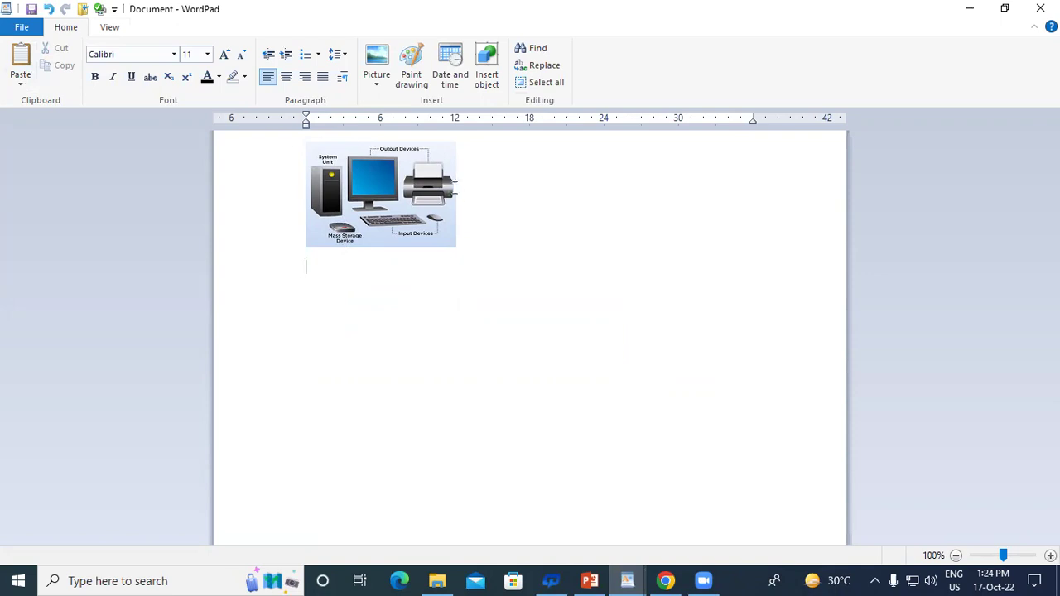
{"action": "left_click", "coordinate": [379, 166]}
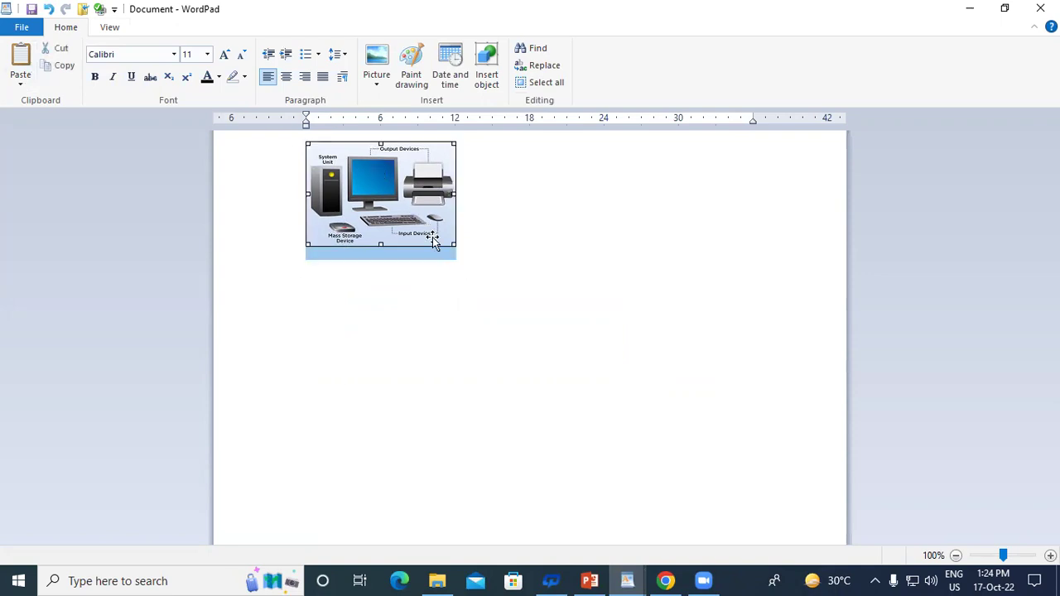
{"action": "left_click_drag", "start_coordinate": [453, 246], "coordinate": [322, 244]}
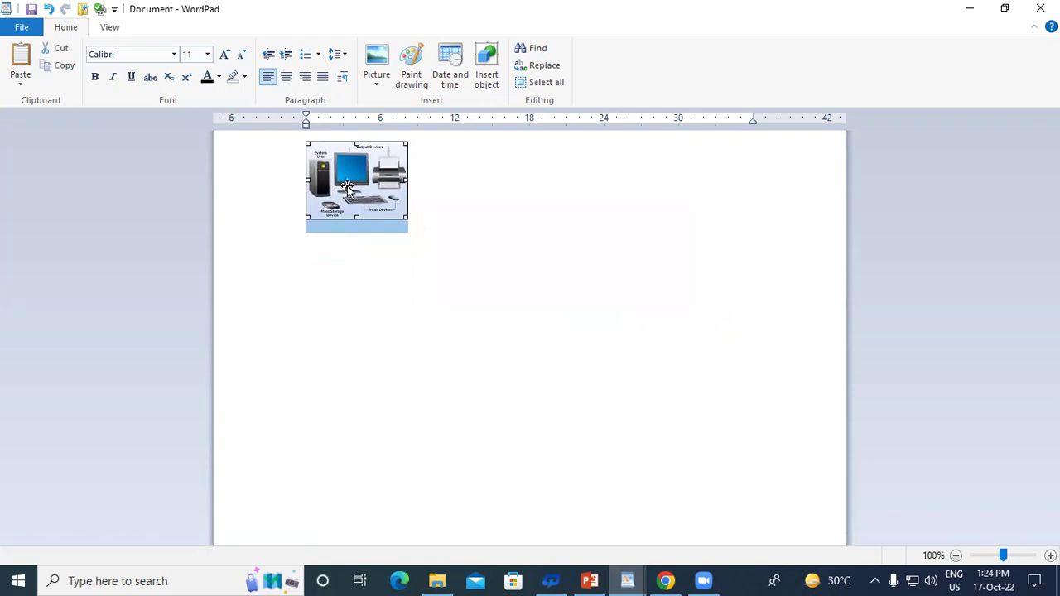
{"action": "left_click", "coordinate": [414, 174]}
- Try right and centre alignment on the computer parts picture before restoring left alignment
{"action": "left_click", "coordinate": [354, 168]}
{"action": "left_click", "coordinate": [307, 77]}
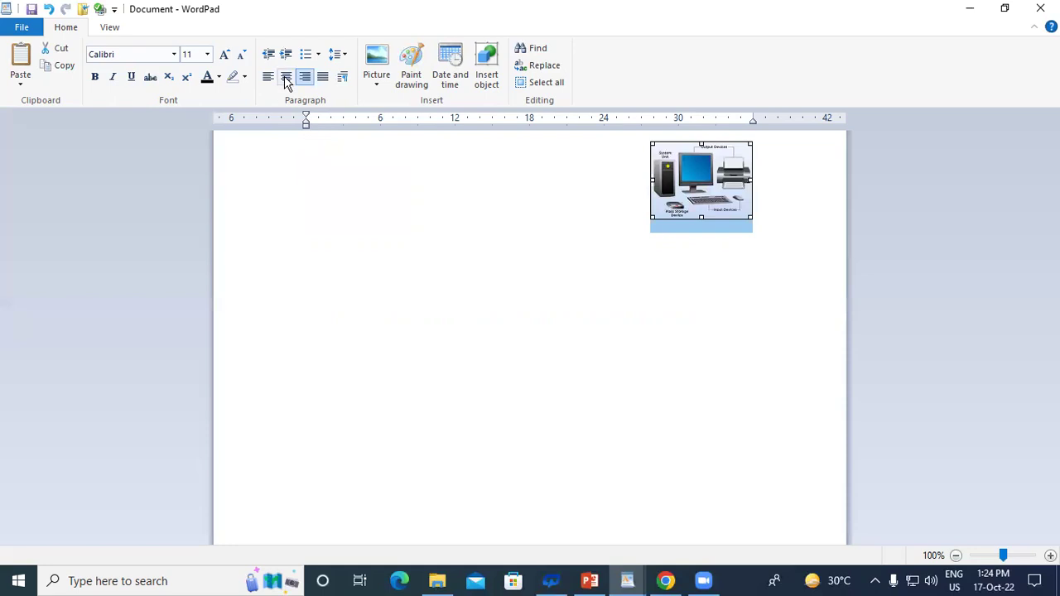
{"action": "left_click", "coordinate": [286, 78]}
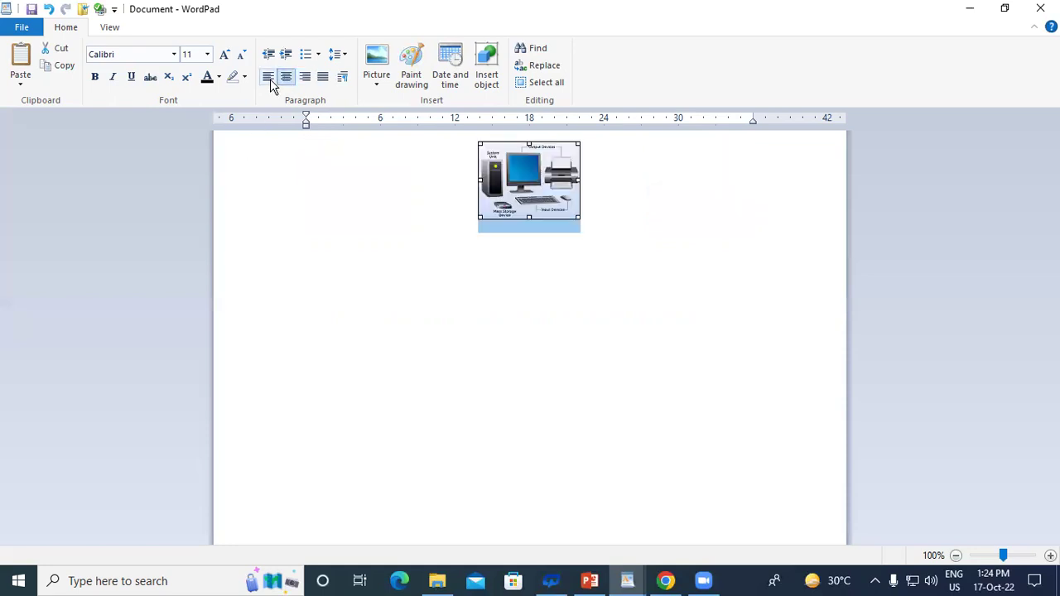
{"action": "left_click", "coordinate": [270, 78]}
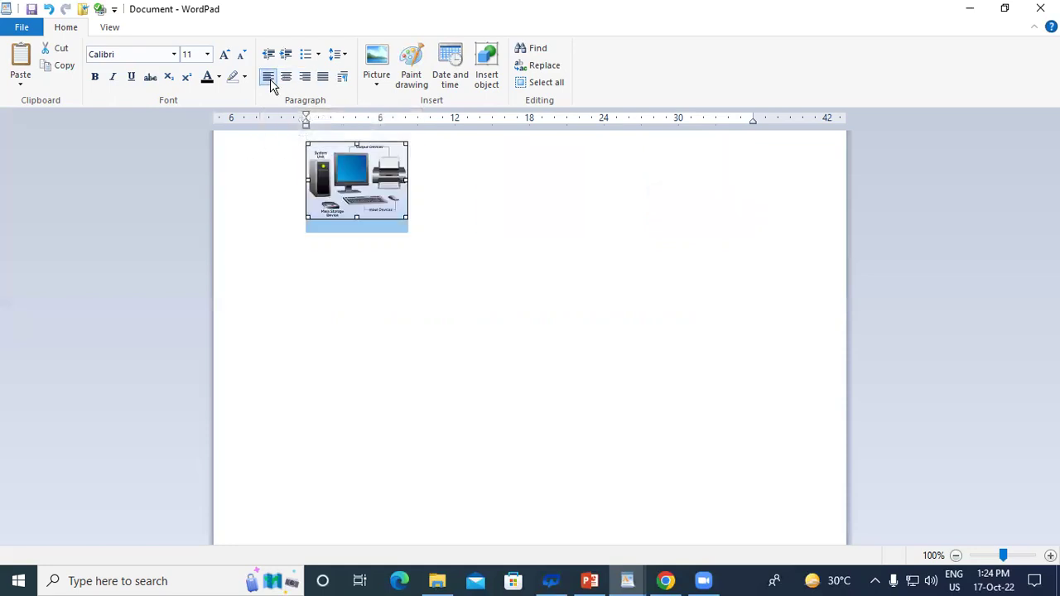
- Move the computer parts picture down onto the line below it
{"action": "left_click", "coordinate": [383, 250]}
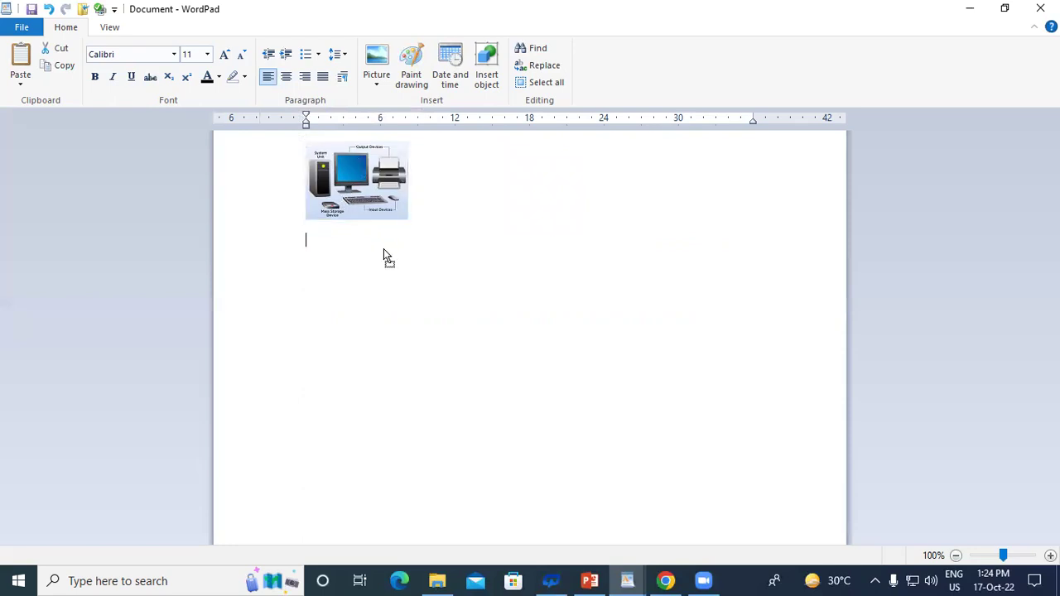
{"action": "left_click_drag", "start_coordinate": [384, 250], "coordinate": [382, 246]}
{"action": "left_click_drag", "start_coordinate": [349, 191], "coordinate": [359, 270]}
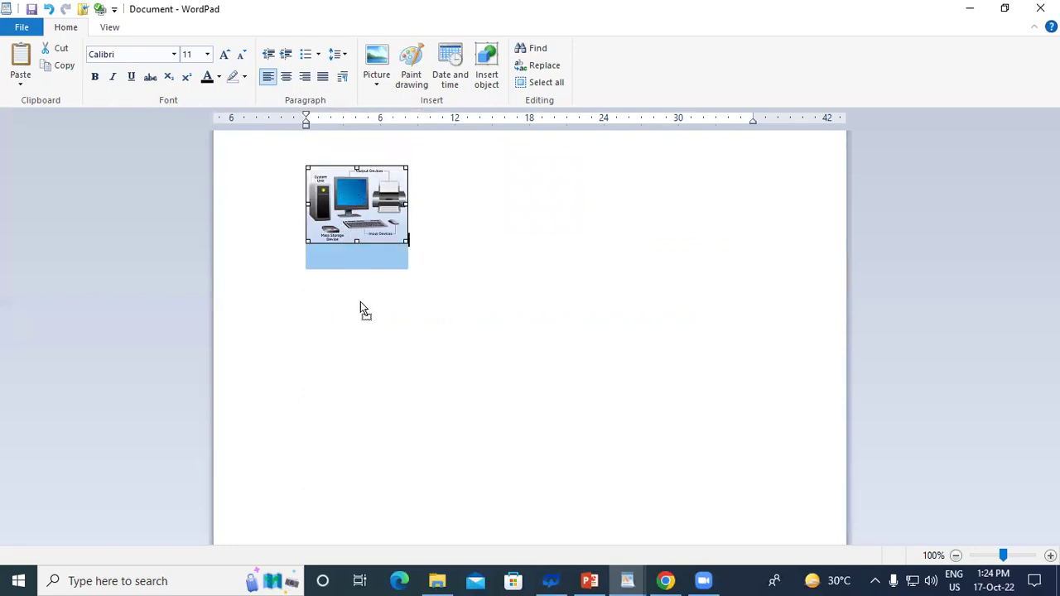
- Insert seven blank lines above the computer parts picture
{"action": "left_click", "coordinate": [324, 151]}
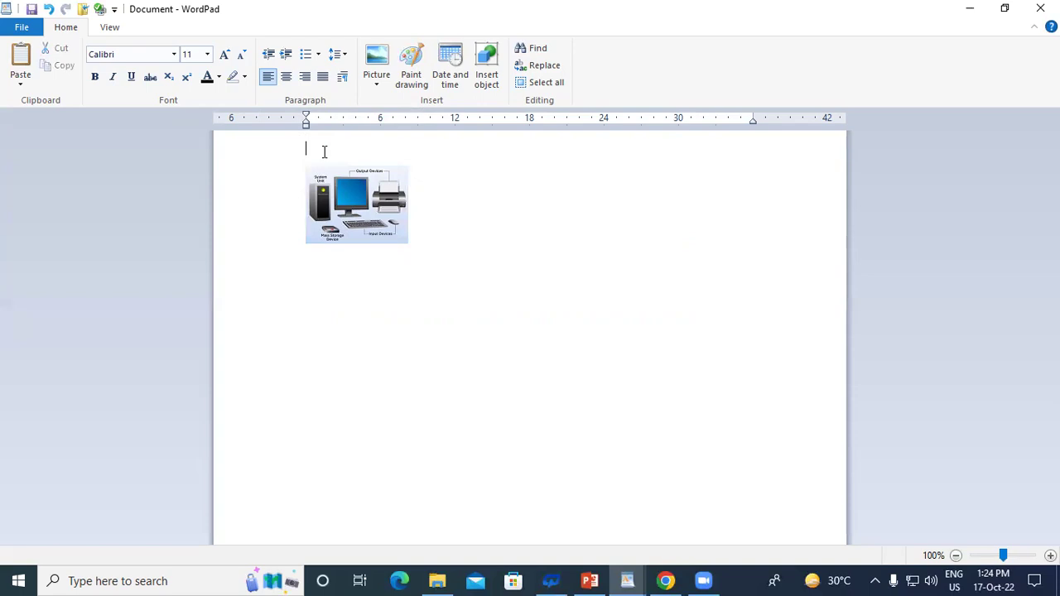
{"action": "key", "text": "Return"}
{"action": "key", "text": "Return"}
{"action": "key", "text": "Return"}
{"action": "key", "text": "Return"}
{"action": "key", "text": "Return"}
{"action": "key", "text": "Return"}
{"action": "key", "text": "Return"}
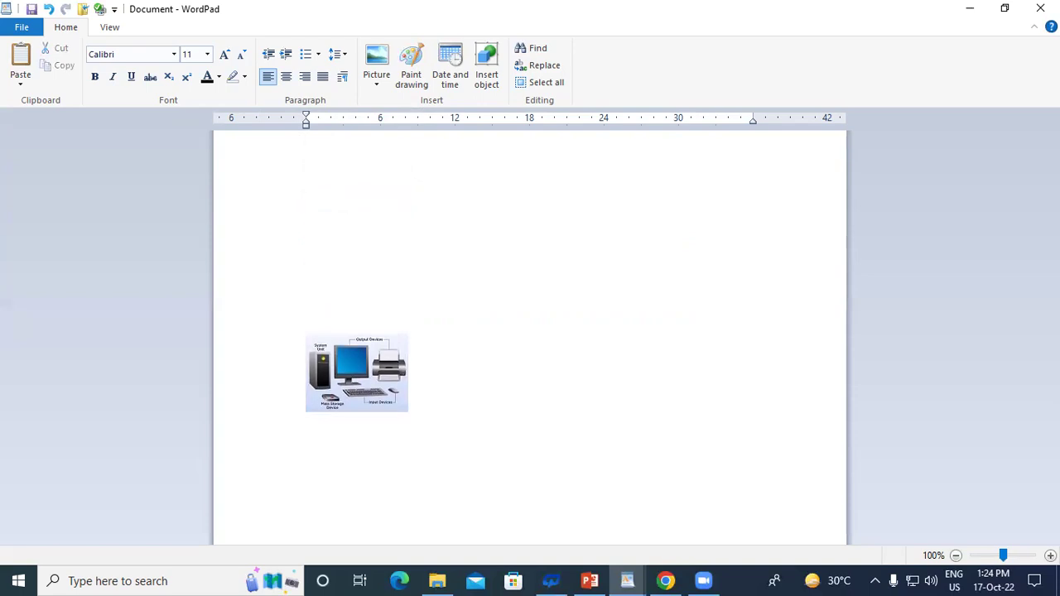
- Move the picture up about two lines and set its paragraph to justified after trying centre alignment
{"action": "left_click_drag", "start_coordinate": [378, 368], "coordinate": [473, 303]}
{"action": "left_click", "coordinate": [286, 78]}
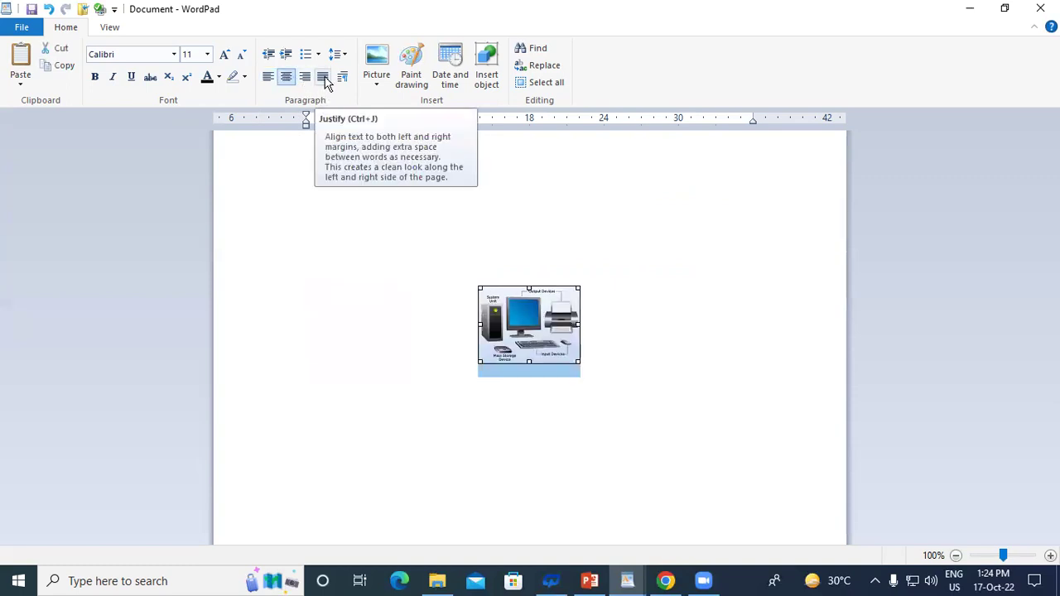
{"action": "left_click", "coordinate": [324, 78]}
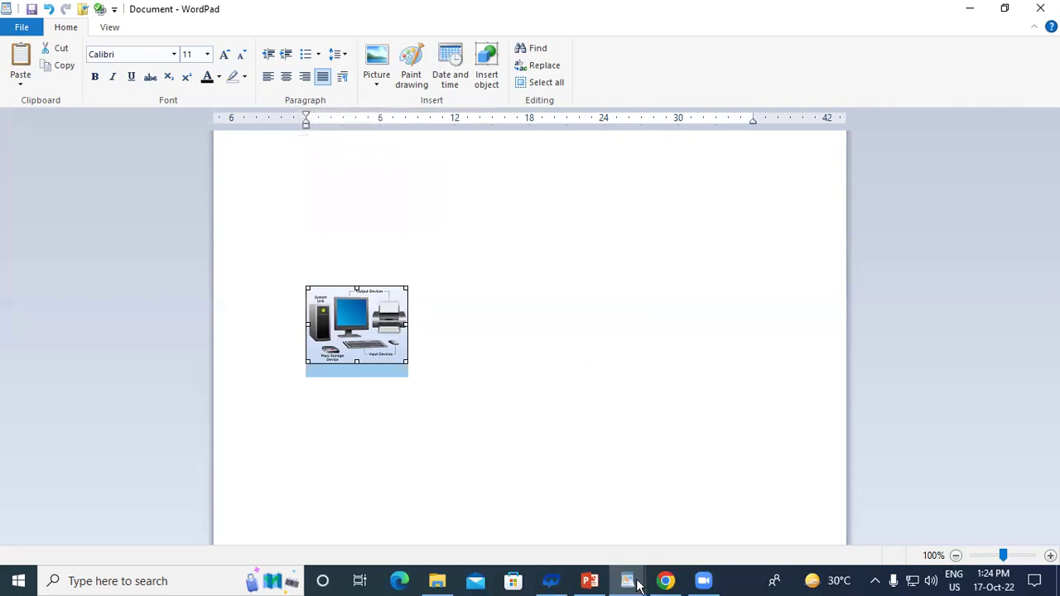
- Switch to the other WordPad document and review its captioned keyboard, CPU and passport photo pictures
{"action": "mouse_move", "coordinate": [638, 586]}
{"action": "left_click", "coordinate": [678, 512]}
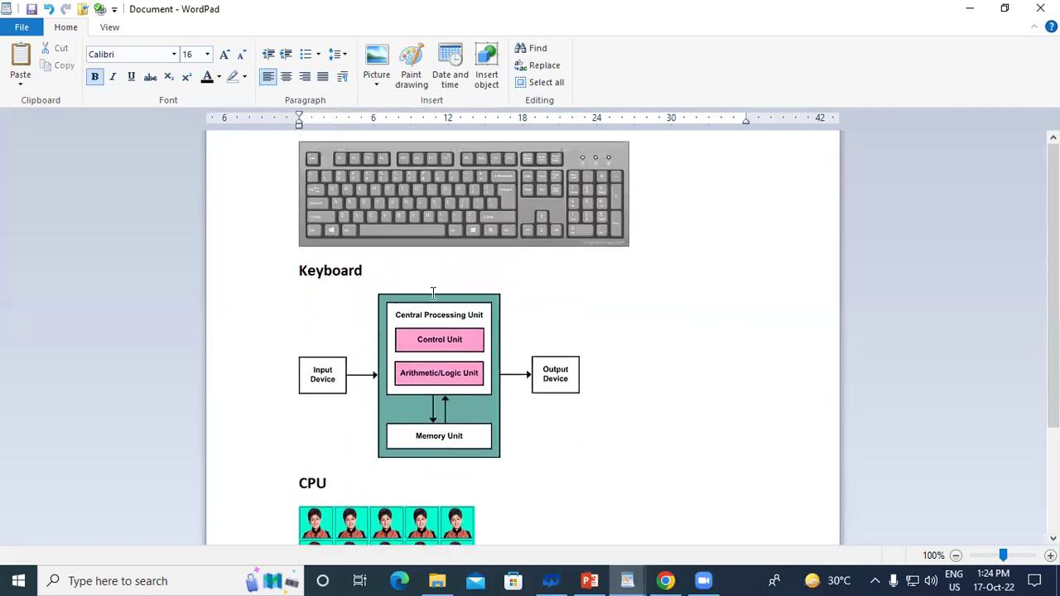
{"action": "scroll", "coordinate": [537, 468], "scroll_direction": "down", "scroll_amount": 3}
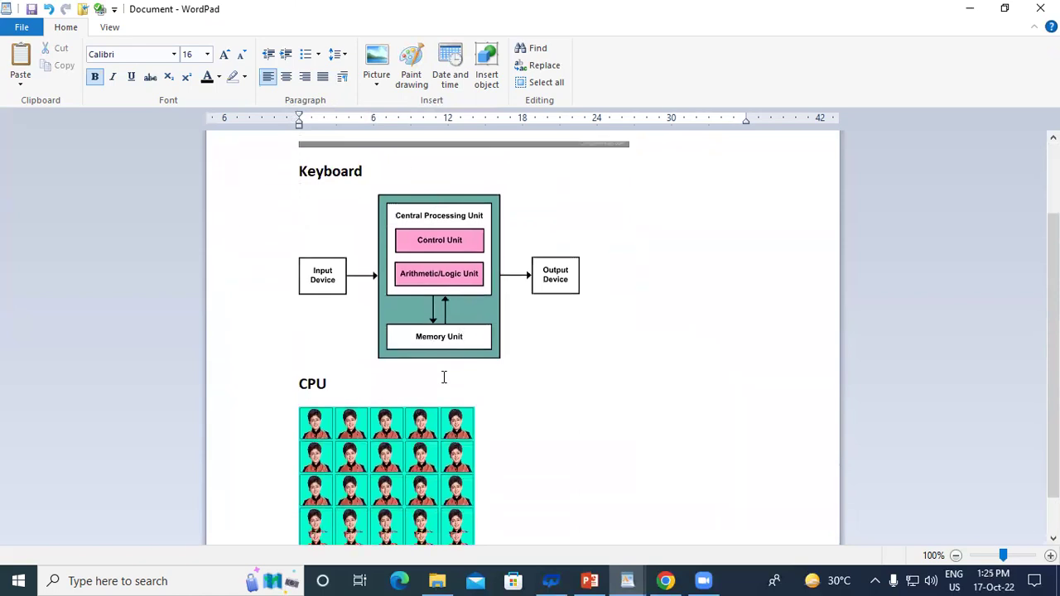
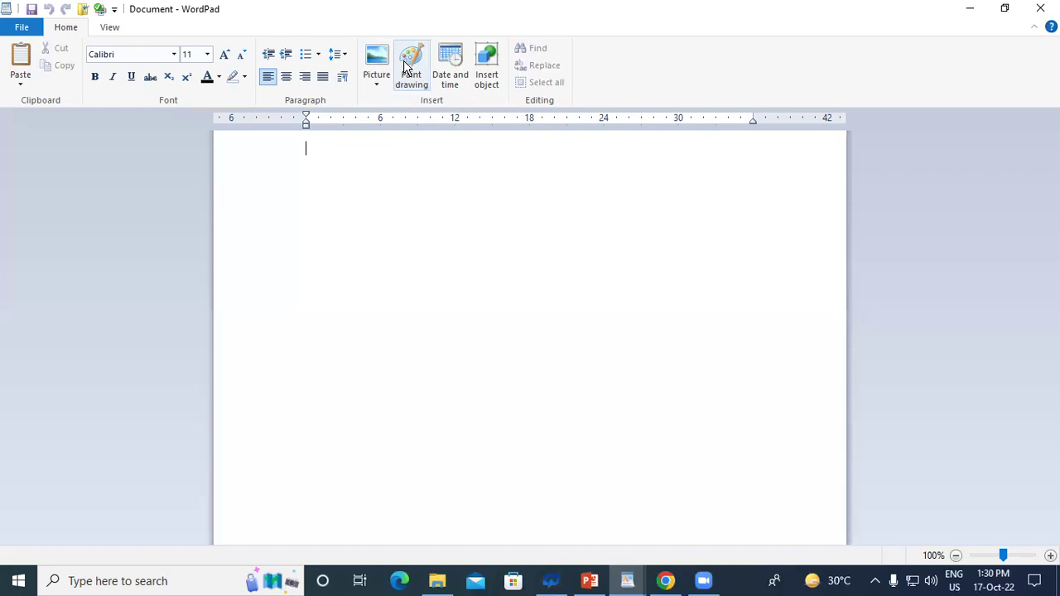
- Insert a Paint drawing in the blank document and enlarge its canvas to about 949 × 381 px
{"action": "left_click", "coordinate": [406, 66]}
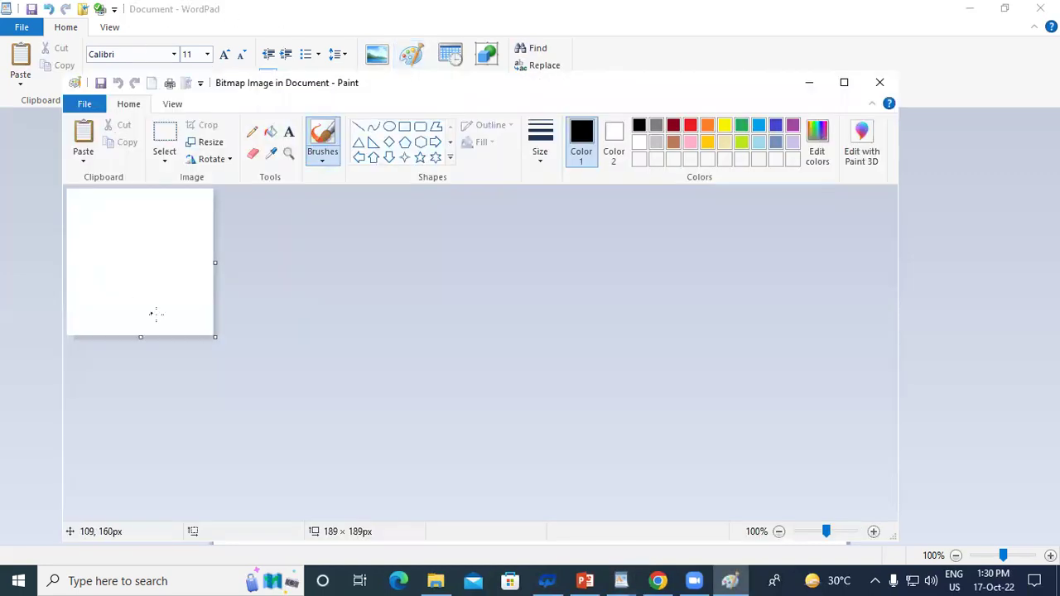
{"action": "left_click_drag", "start_coordinate": [216, 337], "coordinate": [802, 485]}
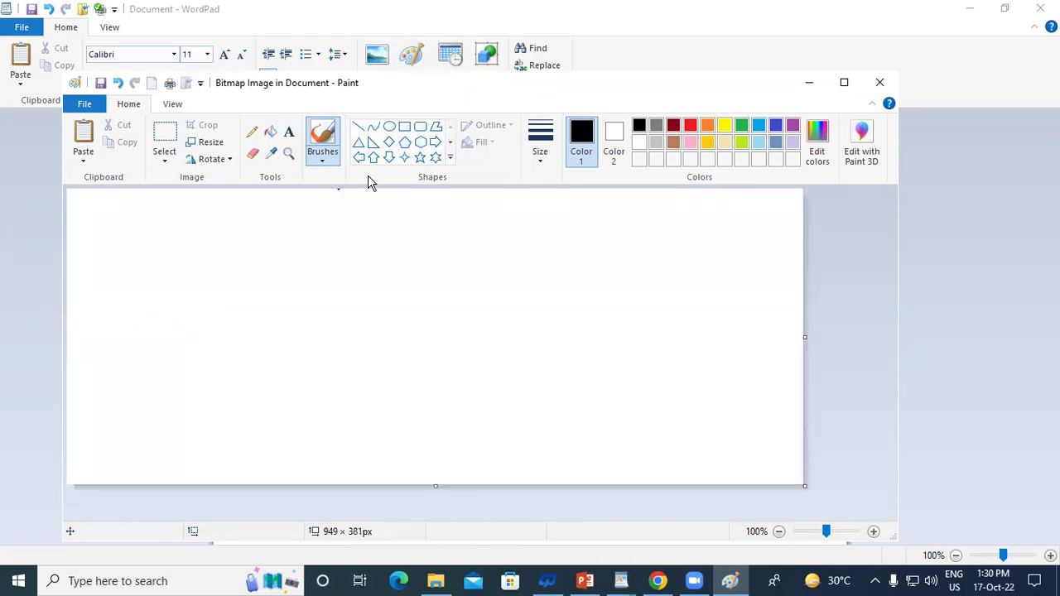
- Draw a monitor as a rectangle about 139 × 99 px with a small rectangular stand centred below it
{"action": "left_click", "coordinate": [405, 126]}
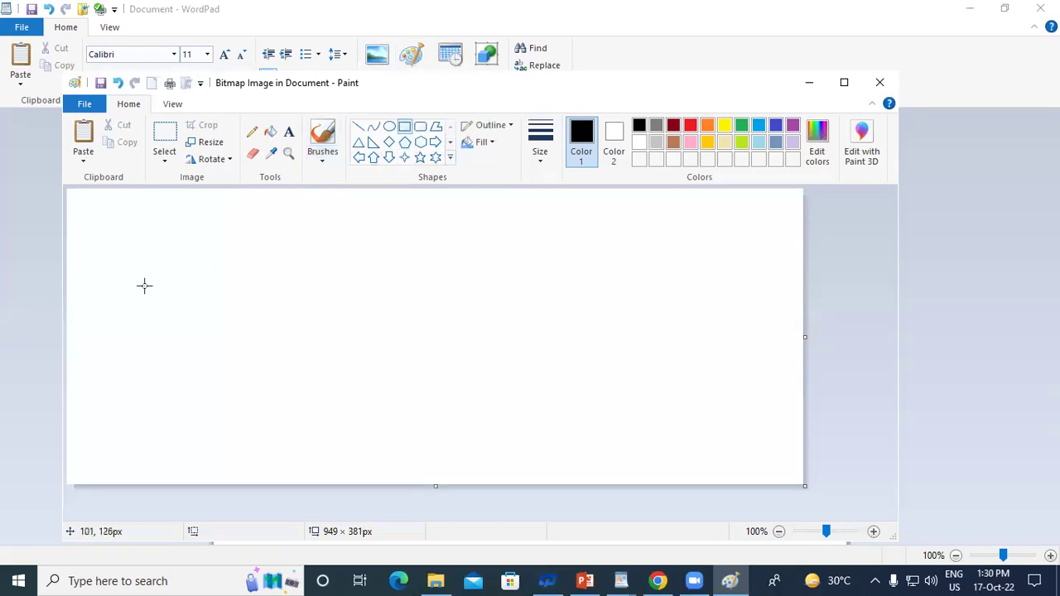
{"action": "mouse_move", "coordinate": [124, 236]}
{"action": "left_mouse_down"}
{"action": "mouse_move", "coordinate": [196, 297]}
{"action": "mouse_move", "coordinate": [233, 313]}
{"action": "left_mouse_up"}
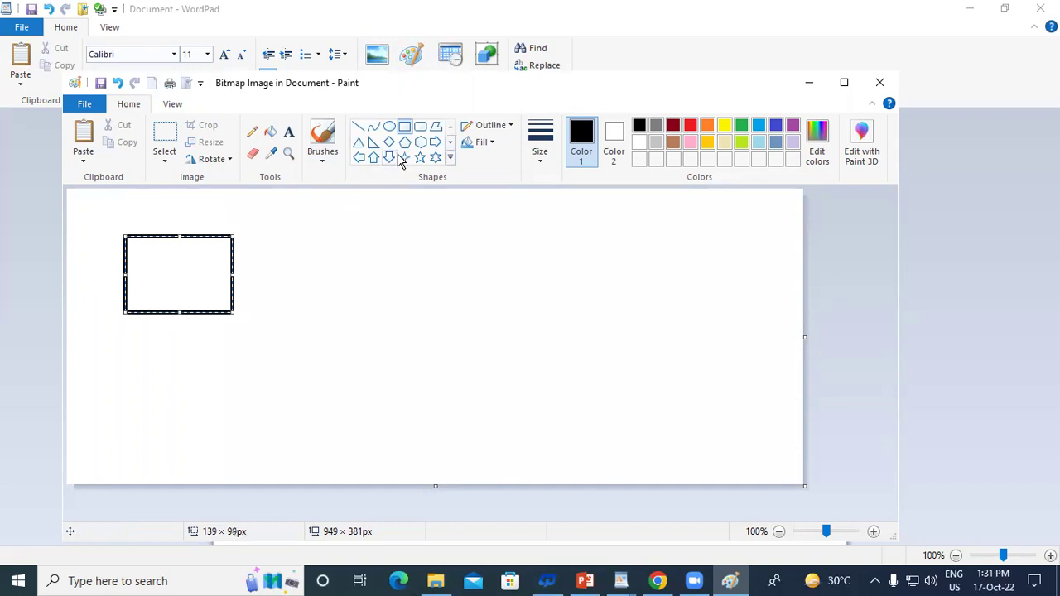
{"action": "left_click", "coordinate": [303, 256]}
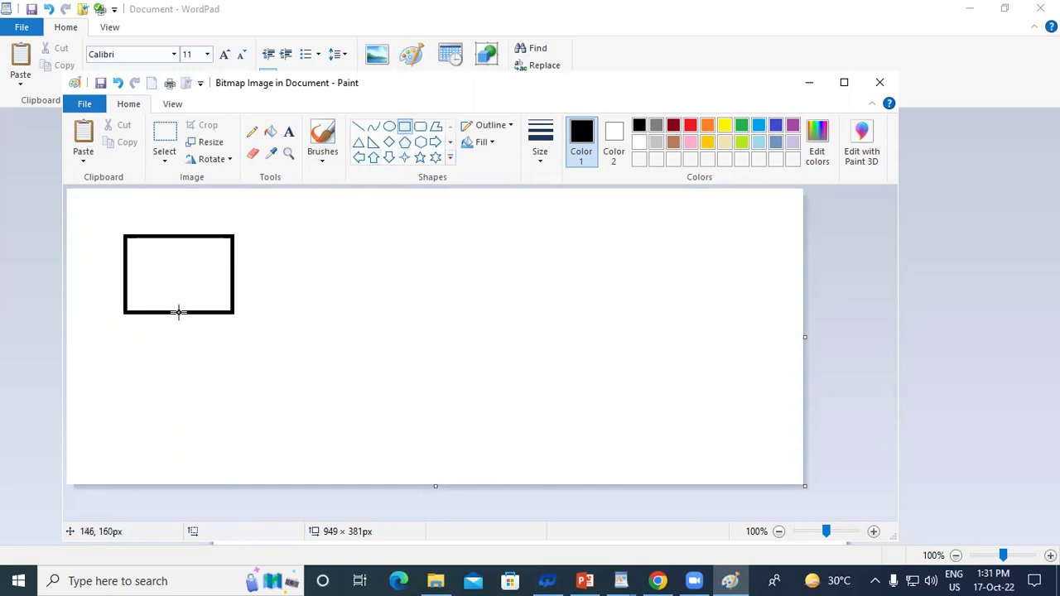
{"action": "left_click_drag", "start_coordinate": [165, 313], "coordinate": [201, 333]}
{"action": "left_click", "coordinate": [292, 281]}
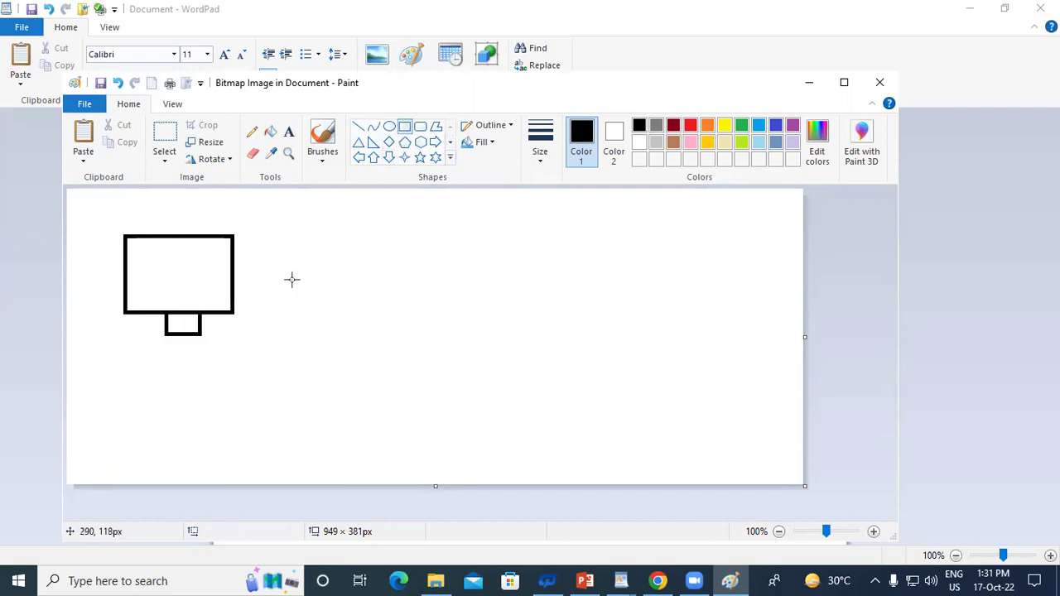
- Draw a horizontal line about 99 px long from the monitor's right edge to a tall, narrow rectangle for the system unit
{"action": "left_click", "coordinate": [358, 126]}
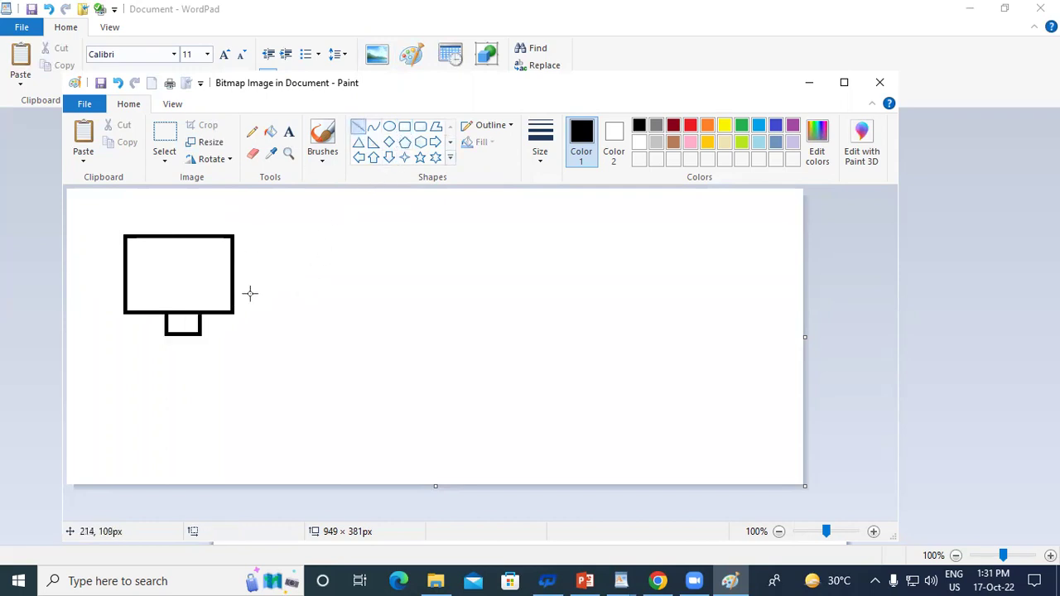
{"action": "mouse_move", "coordinate": [232, 268]}
{"action": "left_mouse_down"}
{"action": "mouse_move", "coordinate": [320, 268]}
{"action": "mouse_move", "coordinate": [309, 268]}
{"action": "left_mouse_up"}
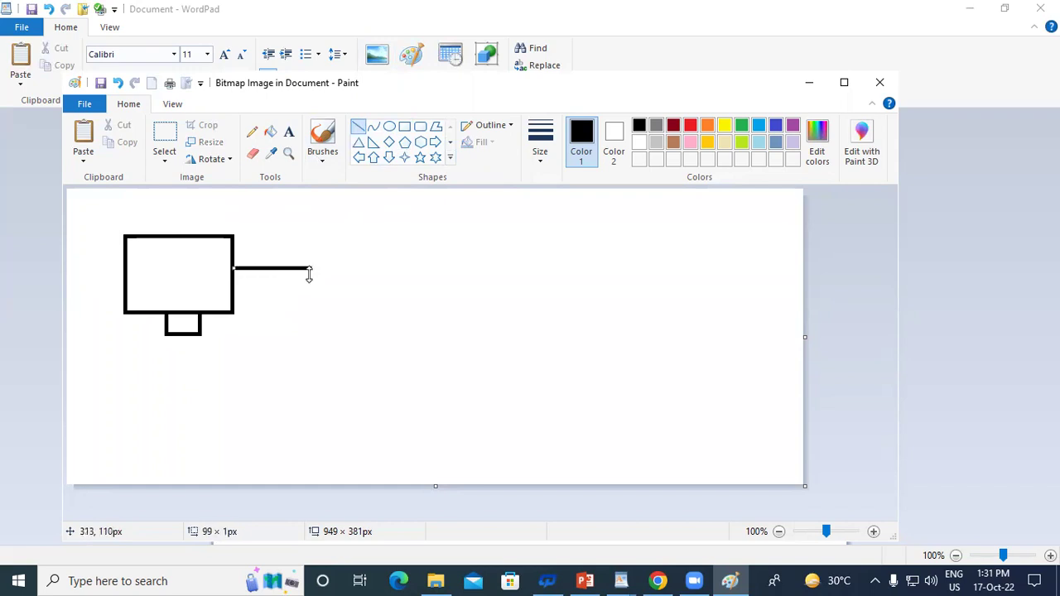
{"action": "left_click", "coordinate": [405, 126]}
{"action": "left_click_drag", "start_coordinate": [315, 225], "coordinate": [365, 336]}
{"action": "left_click_drag", "start_coordinate": [345, 275], "coordinate": [341, 276]}
{"action": "left_click", "coordinate": [405, 257]}
- Draw a horizontal line about 131 px long from the tall rectangle's right edge to a wide, low rectangle
{"action": "left_click", "coordinate": [358, 126]}
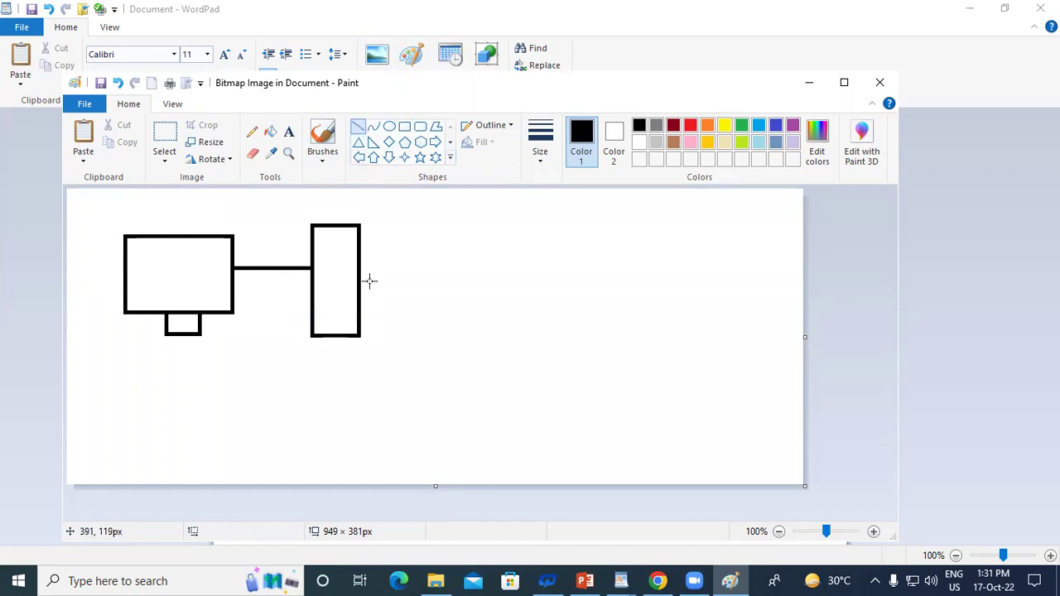
{"action": "mouse_move", "coordinate": [361, 264]}
{"action": "left_mouse_down"}
{"action": "mouse_move", "coordinate": [461, 274]}
{"action": "mouse_move", "coordinate": [403, 267]}
{"action": "left_mouse_up"}
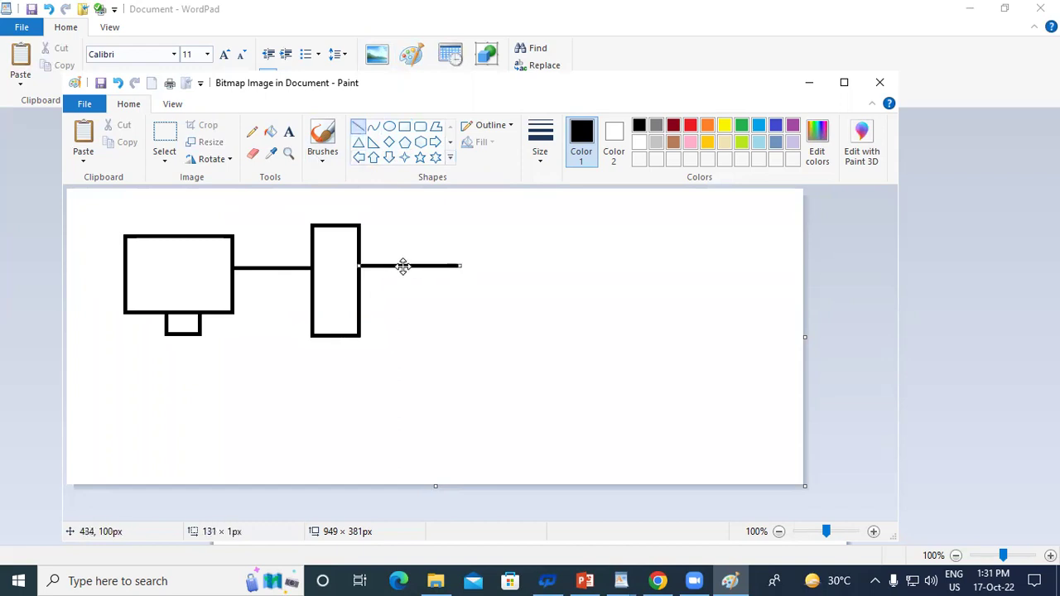
{"action": "left_click", "coordinate": [404, 126]}
{"action": "mouse_move", "coordinate": [461, 242]}
{"action": "left_mouse_down"}
{"action": "mouse_move", "coordinate": [480, 268]}
{"action": "mouse_move", "coordinate": [610, 288]}
{"action": "left_mouse_up"}
{"action": "left_click", "coordinate": [477, 353]}
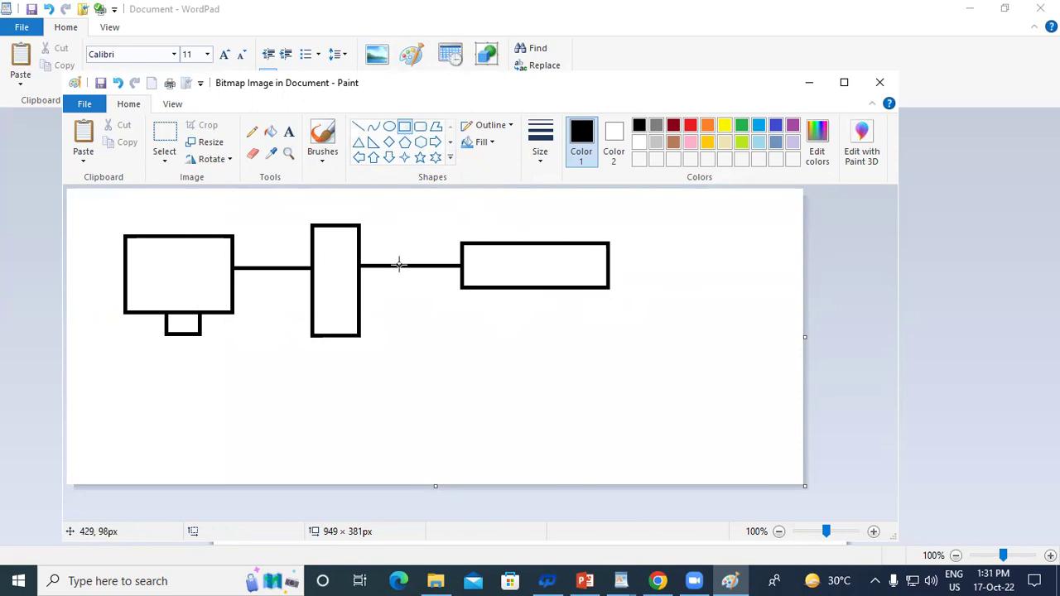
- Close Paint to return to the WordPad document and select the inserted drawing
{"action": "left_click", "coordinate": [878, 83]}
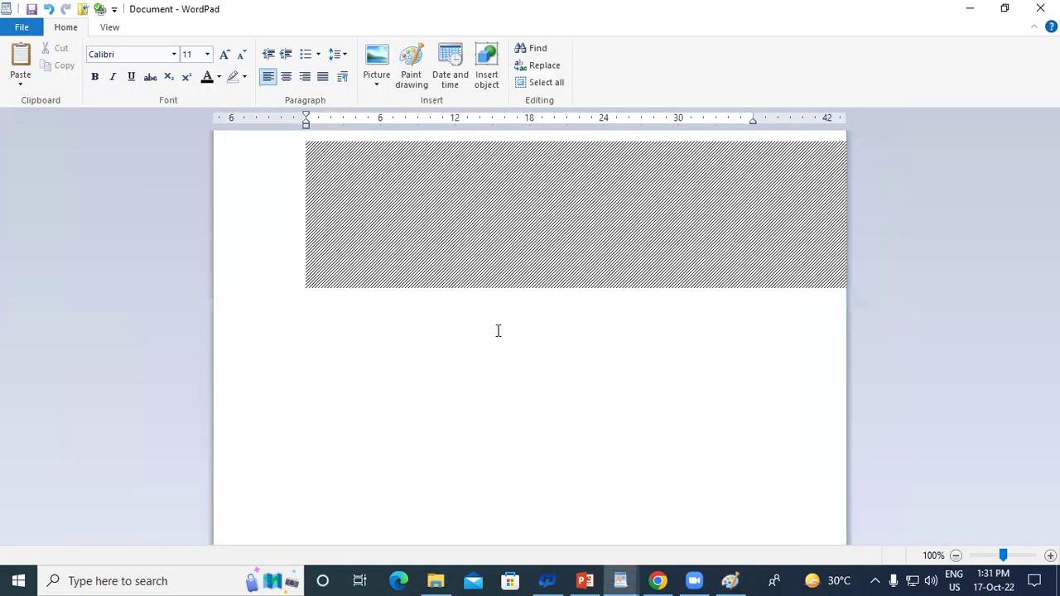
{"action": "left_click", "coordinate": [439, 242]}
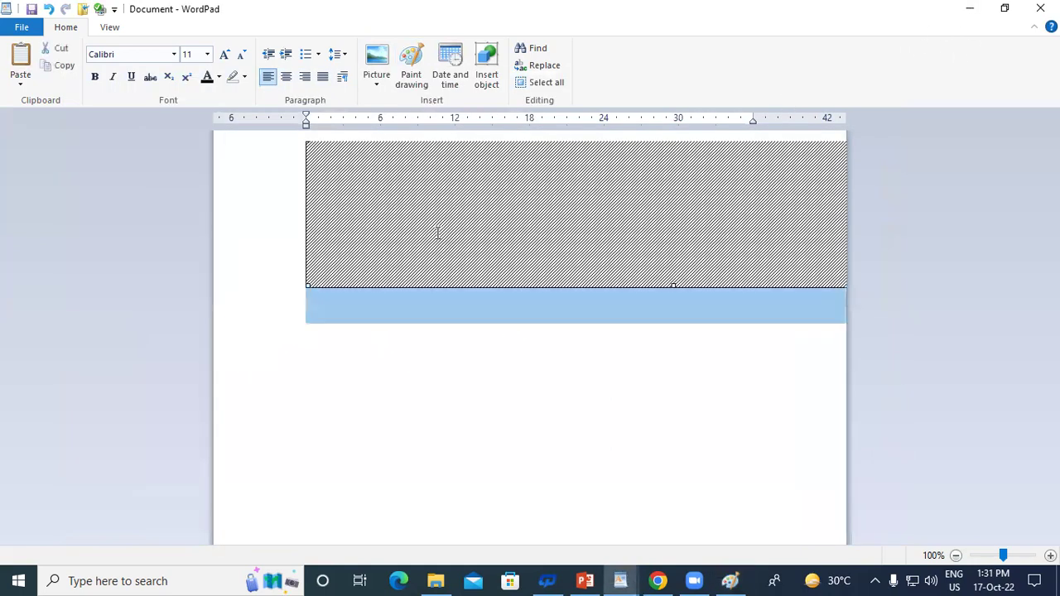
- Reopen the inserted computer drawing in Paint for editing and return to the document by minimizing Paint
{"action": "left_click", "coordinate": [377, 351]}
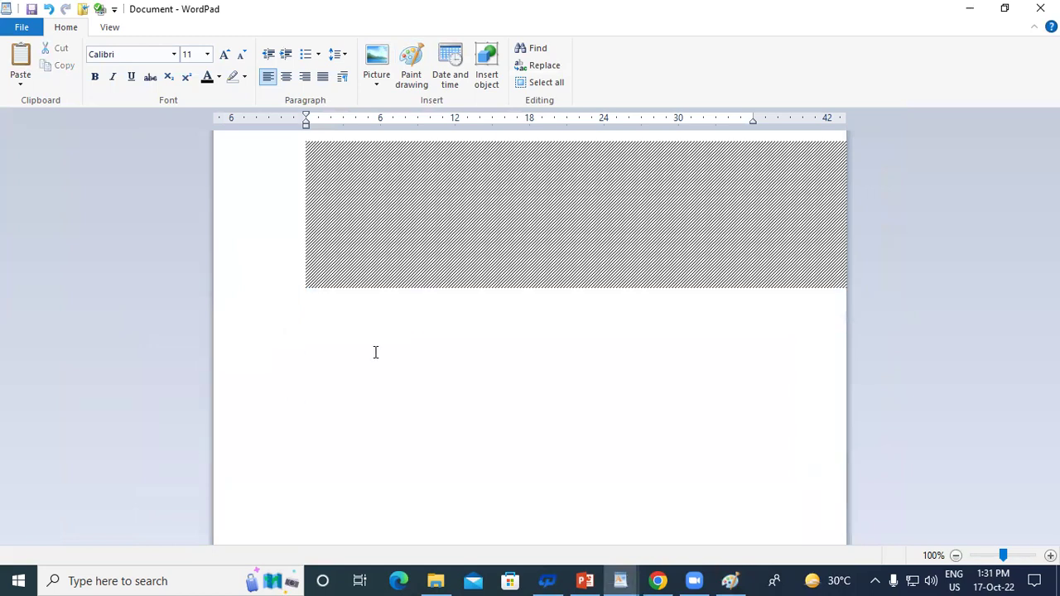
{"action": "double_click", "coordinate": [362, 275]}
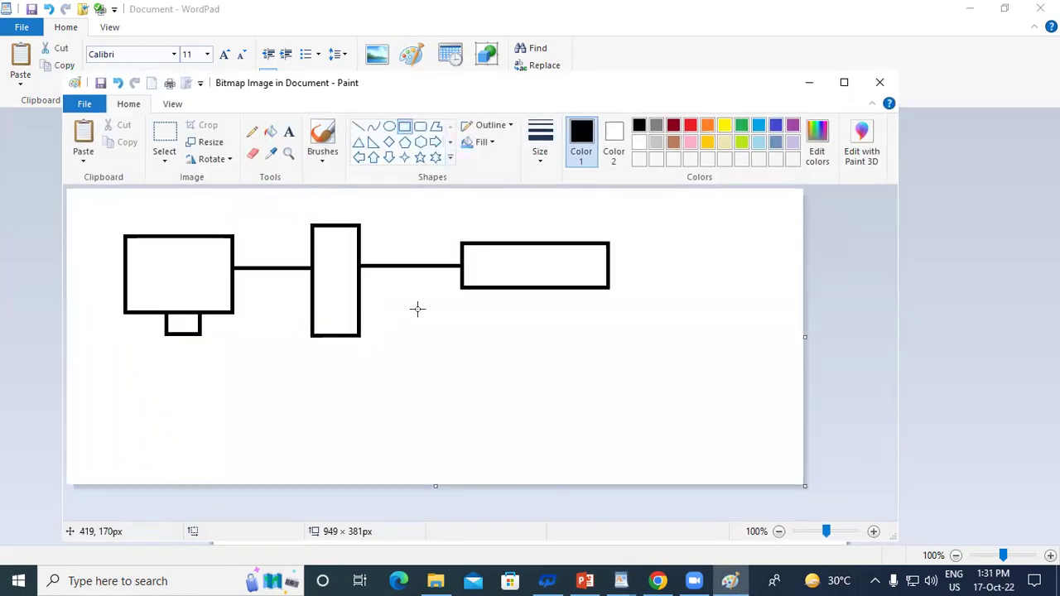
{"action": "left_click", "coordinate": [815, 93]}
{"action": "left_click", "coordinate": [717, 345]}
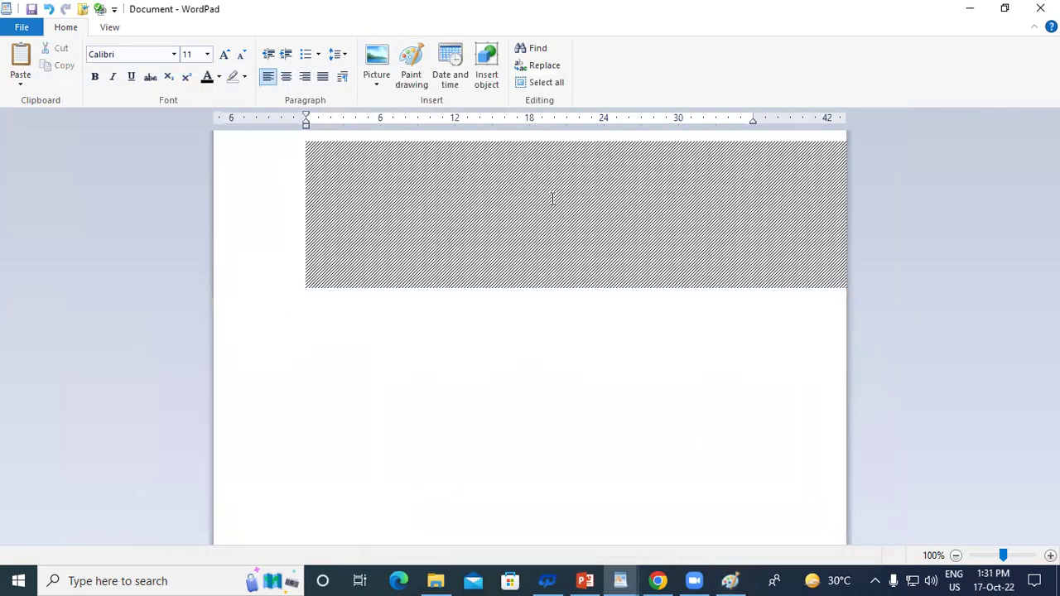
- Close Paint so the document shows the finished drawing, and select then deselect the drawing
{"action": "left_click", "coordinate": [576, 214]}
{"action": "left_click", "coordinate": [492, 353]}
{"action": "mouse_move", "coordinate": [636, 585]}
{"action": "left_click", "coordinate": [800, 466]}
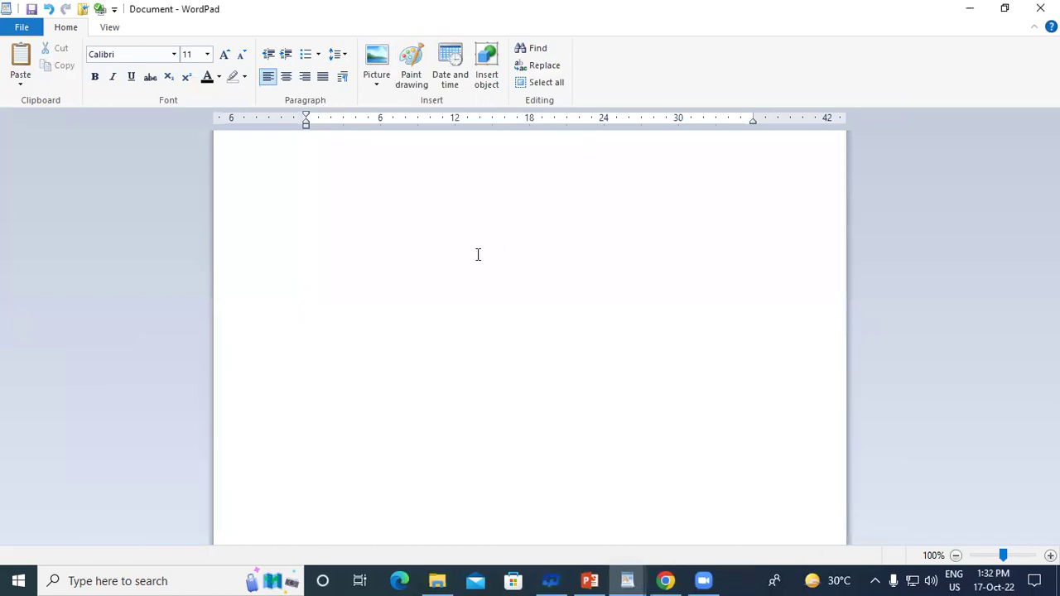
{"action": "left_click", "coordinate": [371, 194]}
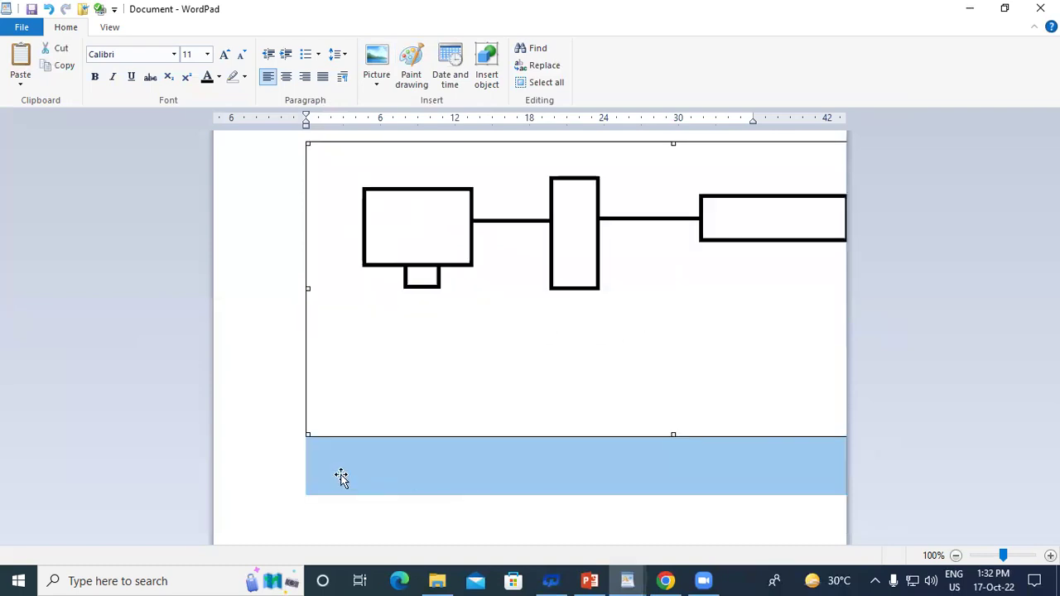
{"action": "left_click", "coordinate": [371, 517]}
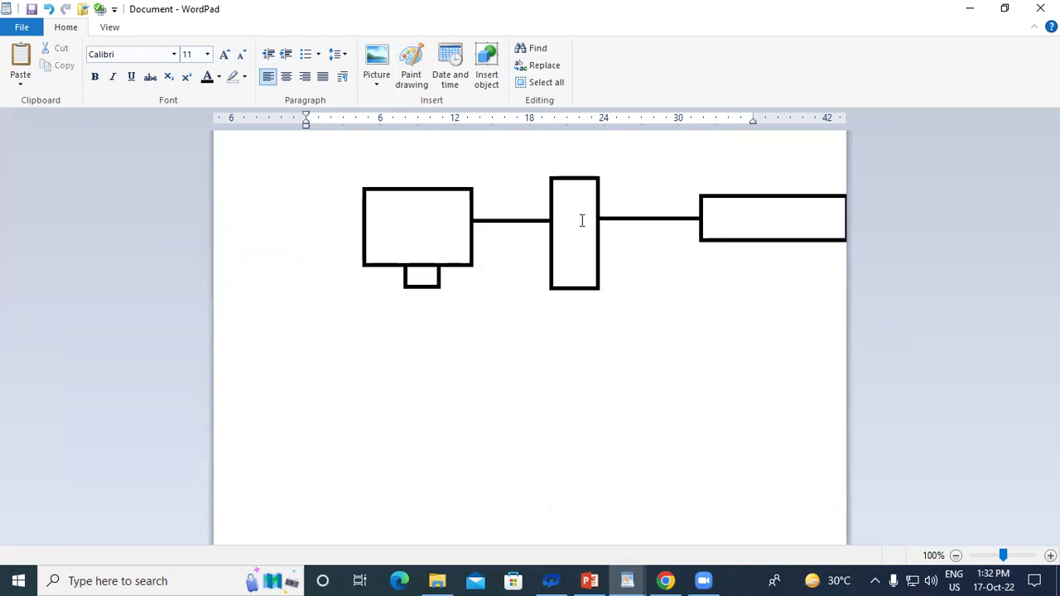
- Undo the insertion of the computer drawing to clear it from the page
{"action": "left_click", "coordinate": [592, 403]}
{"action": "key", "text": "ctrl+z"}
{"action": "key", "text": "ctrl+z"}
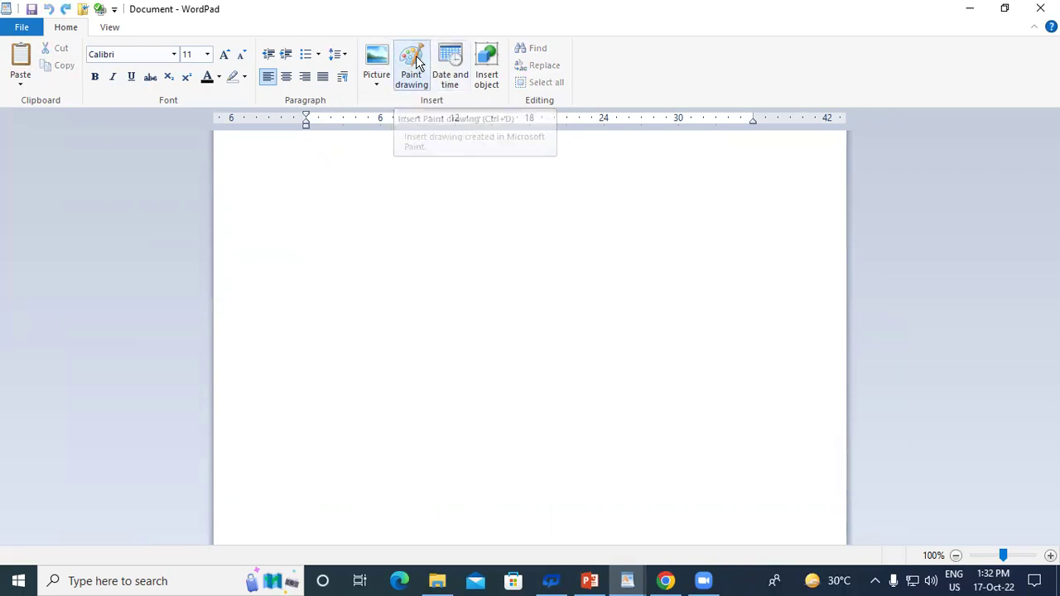
- Insert a new Paint drawing with a canvas of about 690 × 327 px and draw a nearly square monitor outline near its upper-left corner
{"action": "left_click", "coordinate": [419, 64]}
{"action": "mouse_move", "coordinate": [215, 337]}
{"action": "left_mouse_down"}
{"action": "mouse_move", "coordinate": [428, 406]}
{"action": "mouse_move", "coordinate": [663, 456]}
{"action": "mouse_move", "coordinate": [603, 444]}
{"action": "left_mouse_up"}
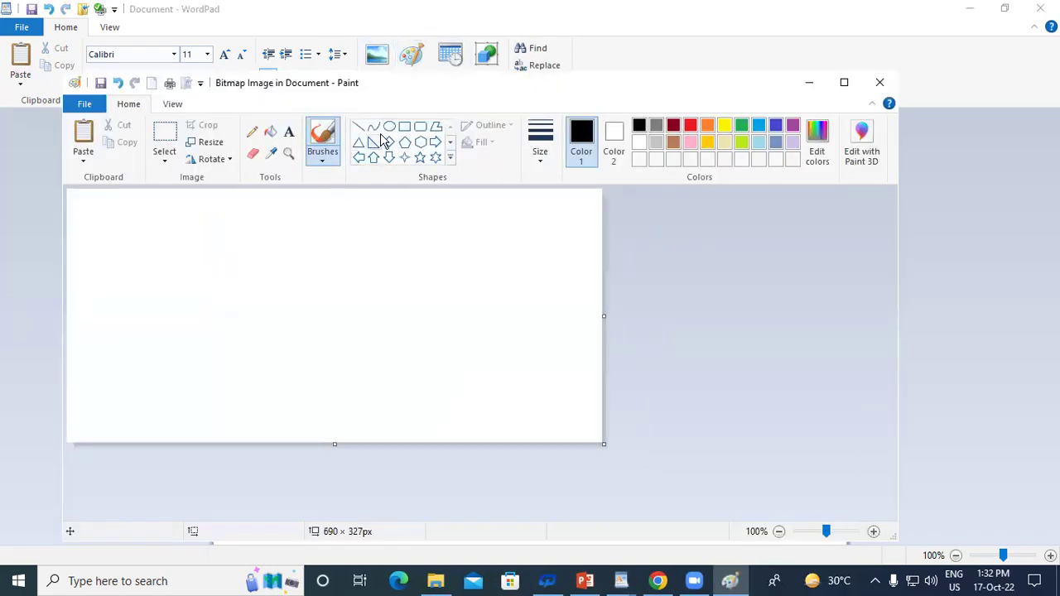
{"action": "left_click", "coordinate": [404, 126]}
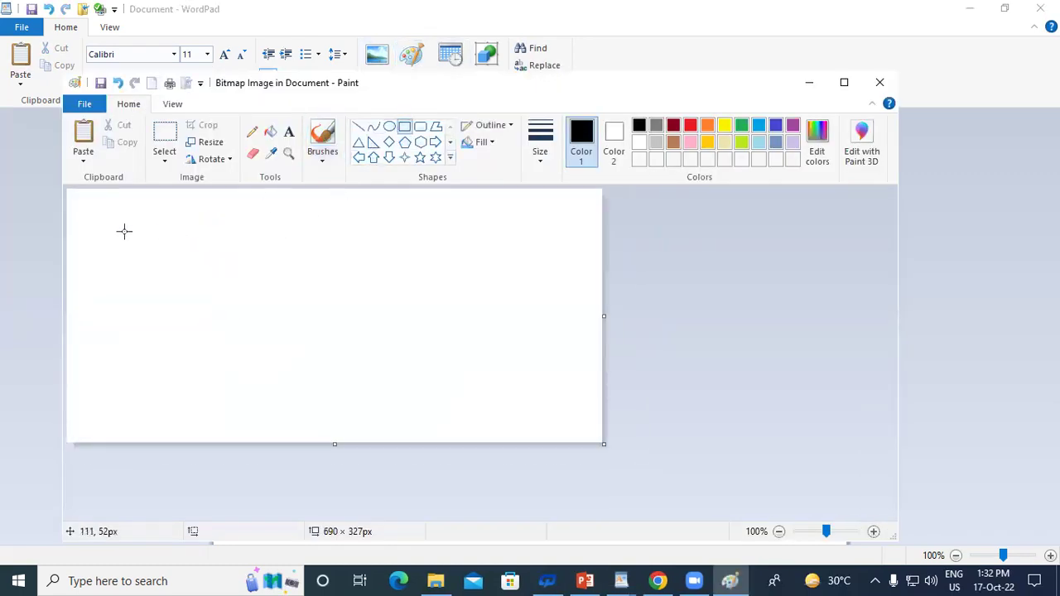
{"action": "left_click_drag", "start_coordinate": [153, 301], "coordinate": [154, 307]}
{"action": "left_click", "coordinate": [156, 321]}
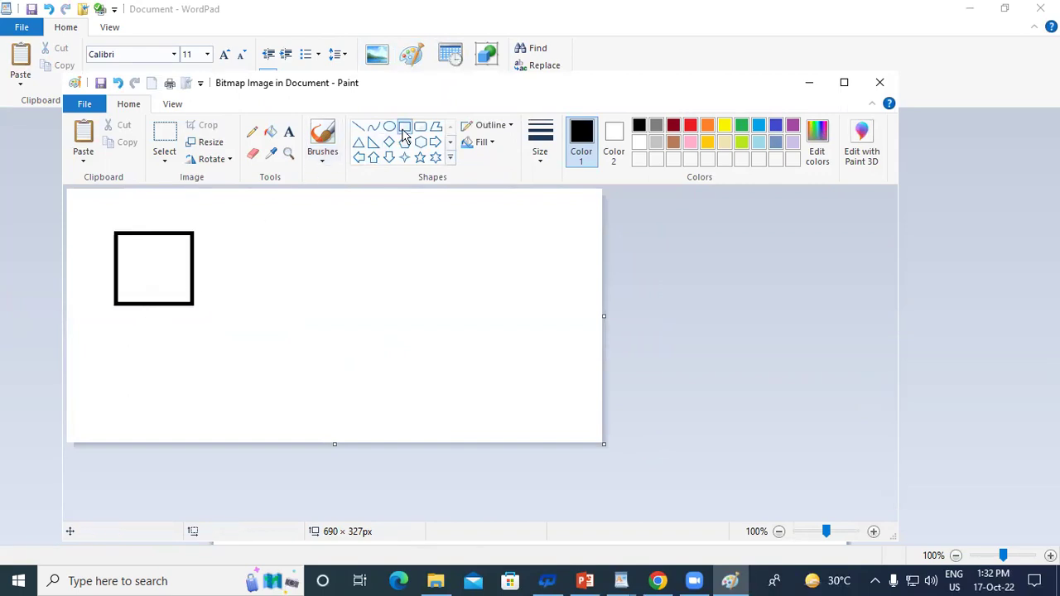
- Draw a stand rectangle of about 46 × 28 px below the monitor and nudge it left until it is centred
{"action": "left_click_drag", "start_coordinate": [140, 302], "coordinate": [159, 313]}
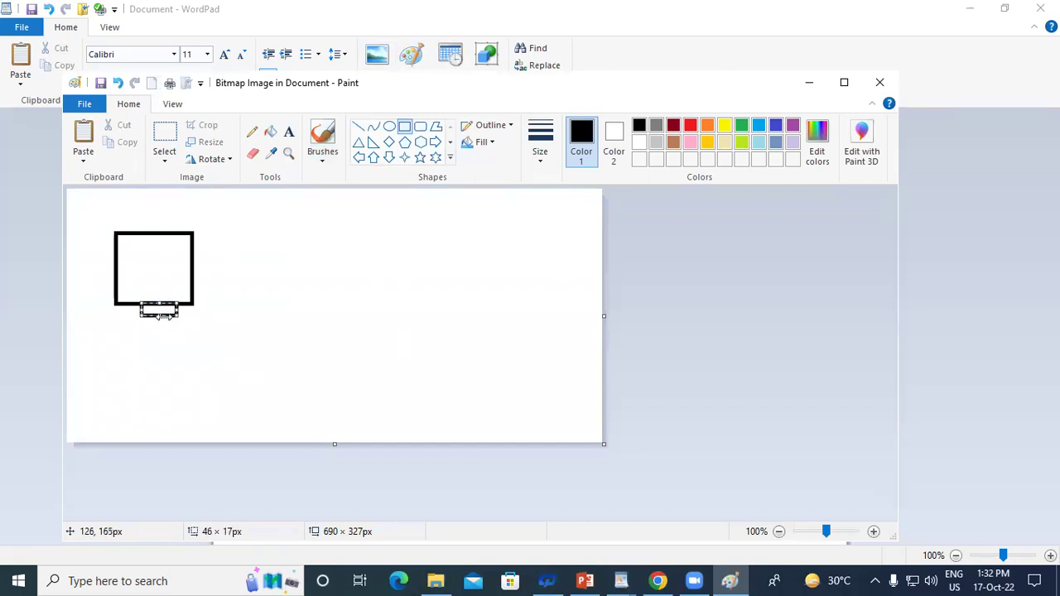
{"action": "left_click_drag", "start_coordinate": [158, 311], "coordinate": [158, 322]}
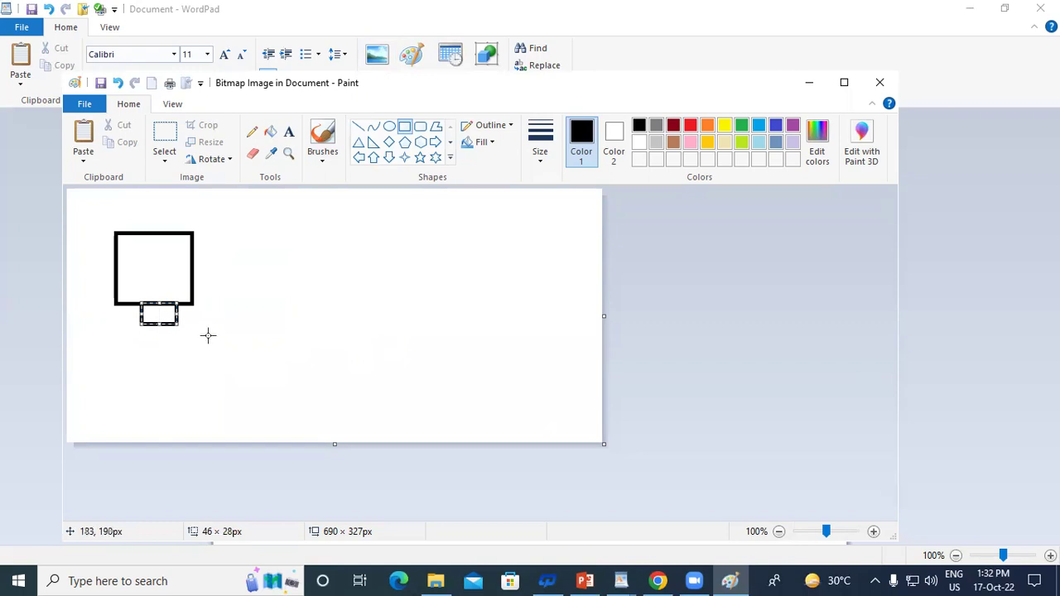
{"action": "key", "text": "Left"}
{"action": "key", "text": "Left"}
{"action": "key", "text": "Left"}
{"action": "key", "text": "Left"}
{"action": "key", "text": "Left"}
{"action": "key", "text": "Left"}
{"action": "key", "text": "Left"}
{"action": "key", "text": "Left"}
{"action": "left_click", "coordinate": [272, 289]}
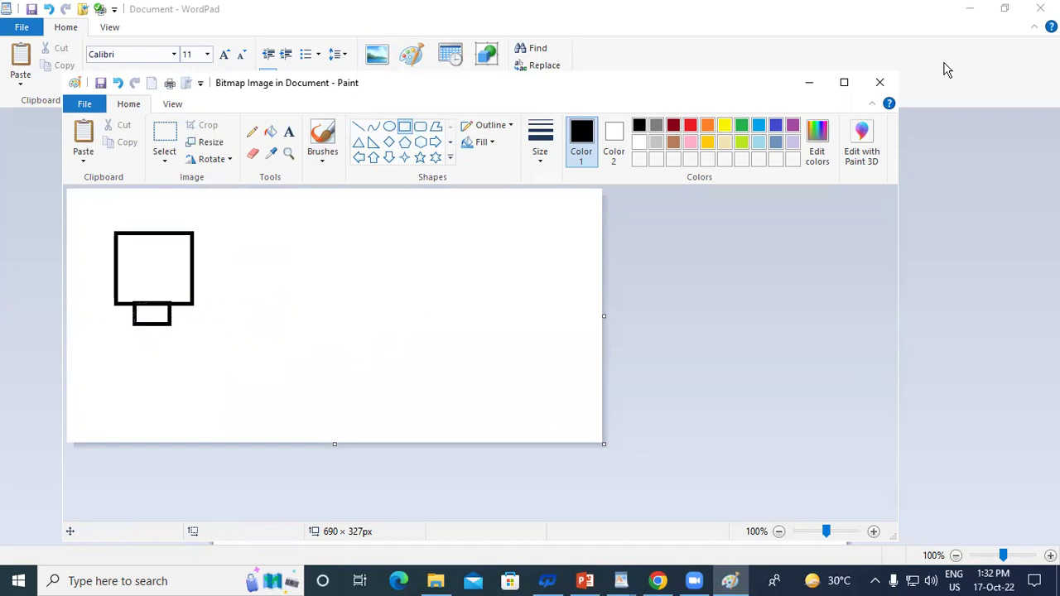
- Close Paint to return to the document with the monitor drawing inserted, and deselect the drawing
{"action": "left_click", "coordinate": [811, 84]}
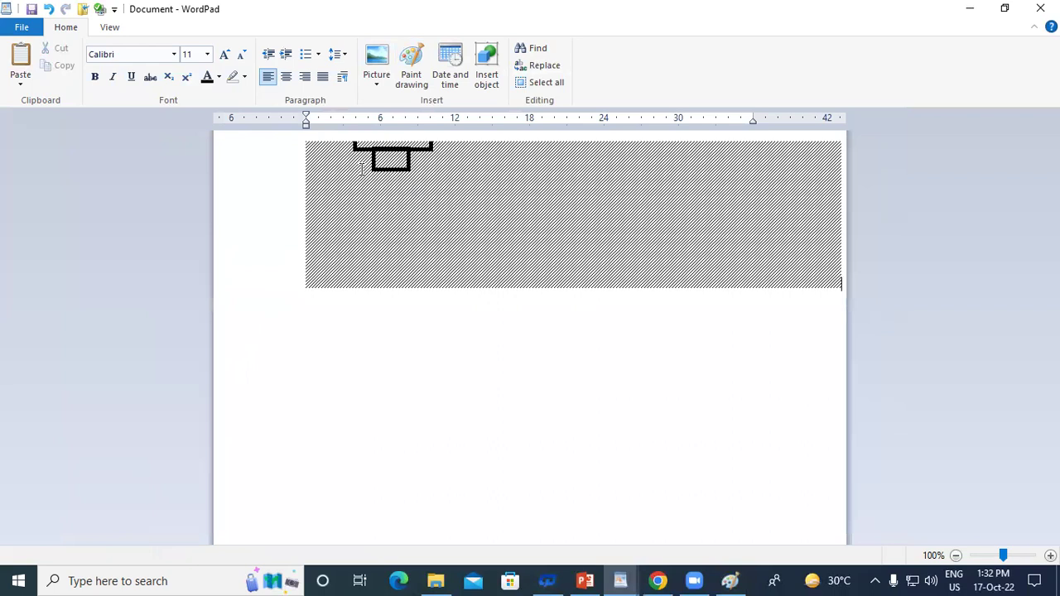
{"action": "left_click", "coordinate": [402, 166]}
{"action": "left_click_drag", "start_coordinate": [417, 163], "coordinate": [404, 227]}
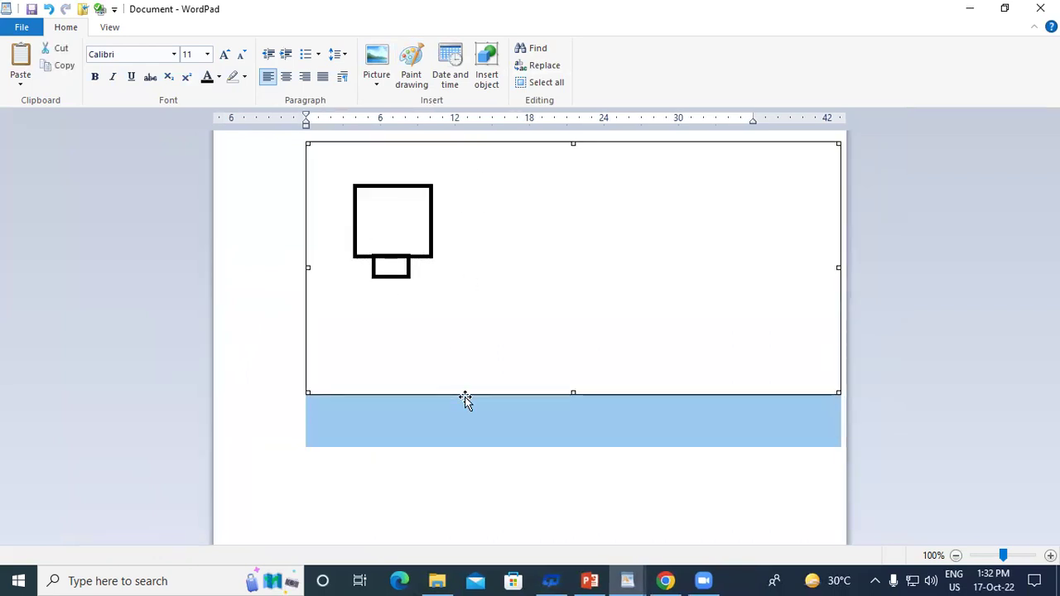
{"action": "left_click", "coordinate": [407, 469]}
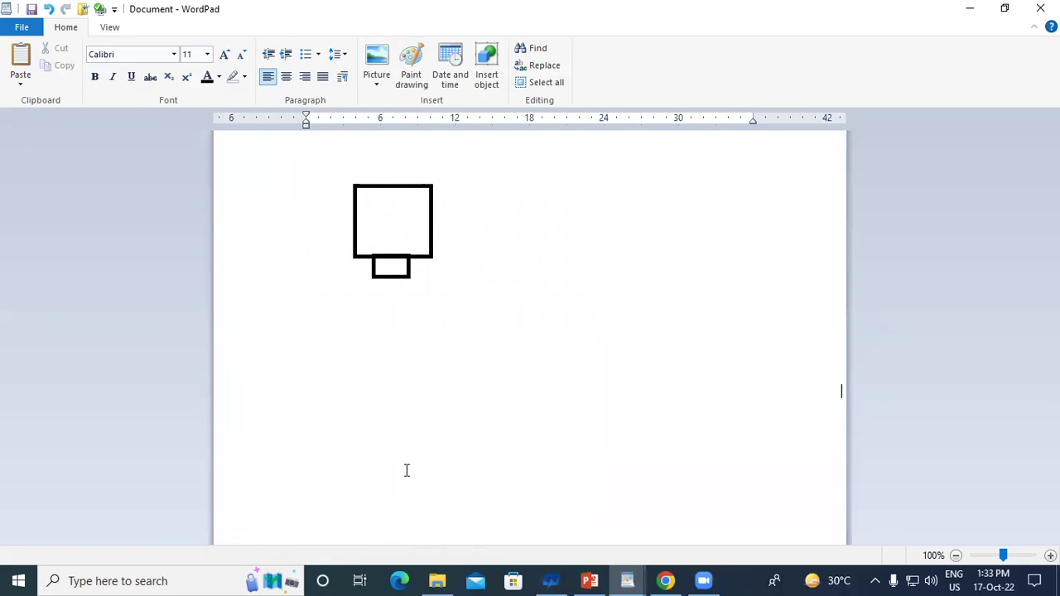
- Select the monitor drawing in the document and delete it
{"action": "left_click", "coordinate": [393, 244]}
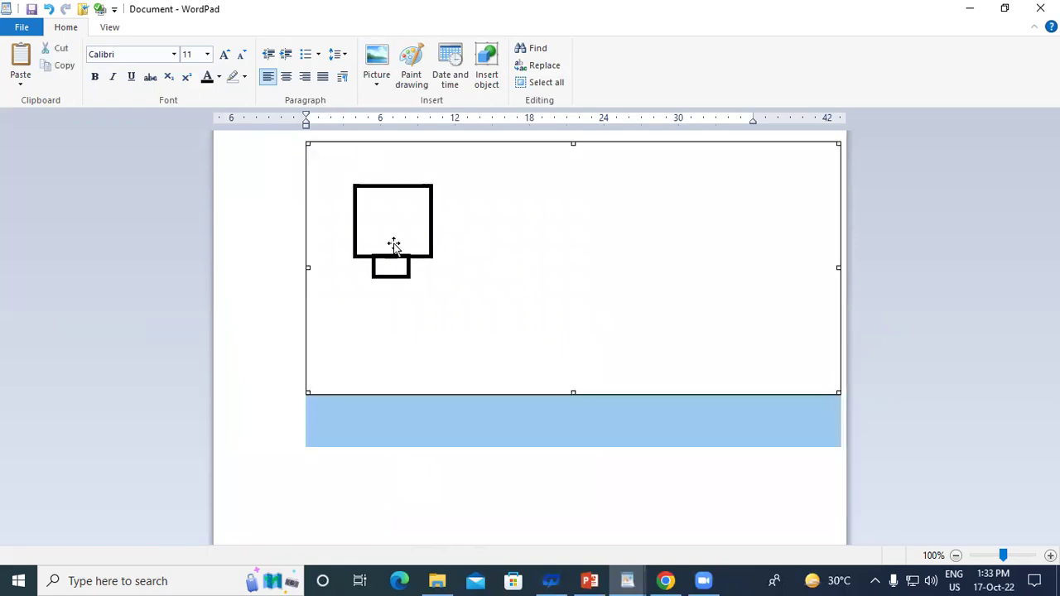
{"action": "left_click", "coordinate": [425, 431]}
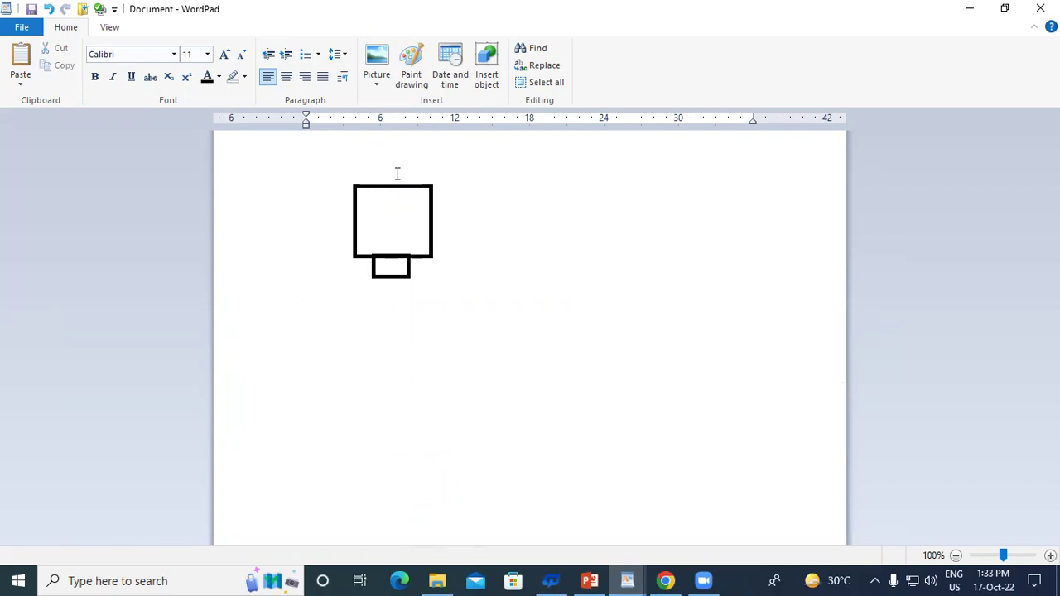
{"action": "left_click", "coordinate": [408, 239]}
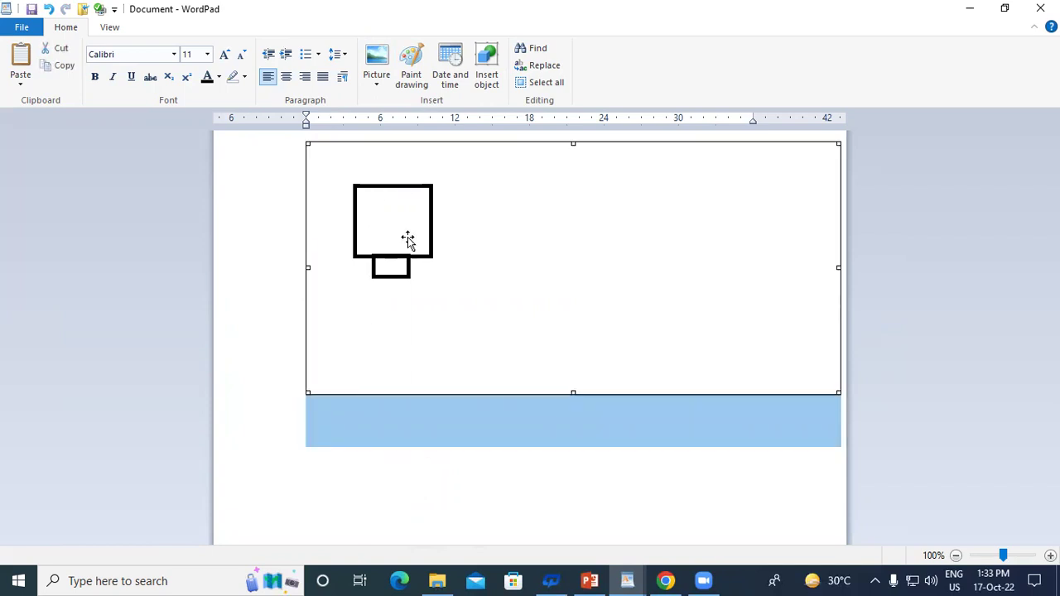
{"action": "key", "text": "Delete"}
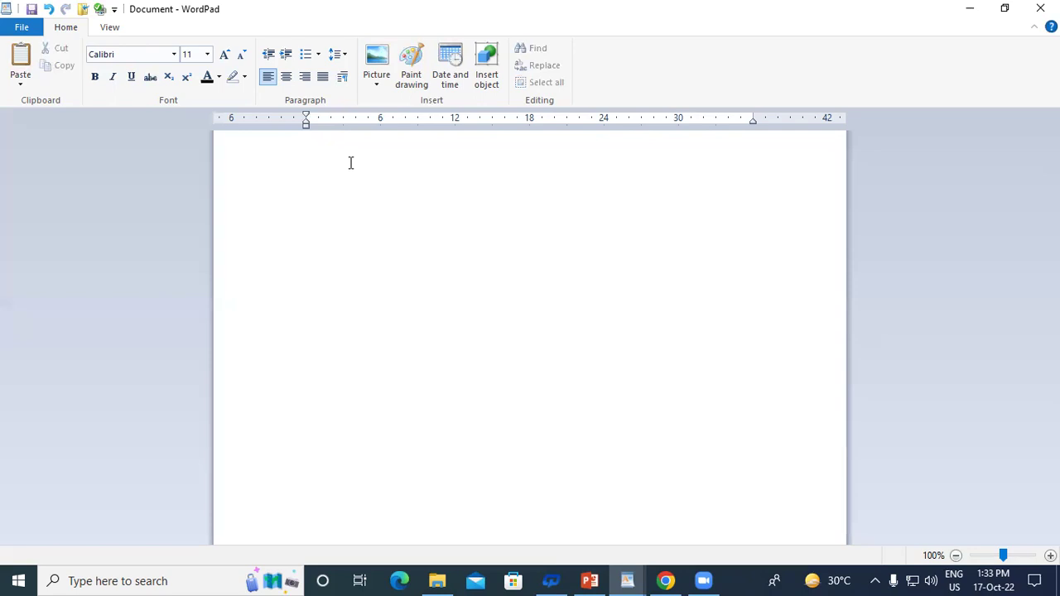
- Add blank lines until the text cursor is near the bottom of the page
{"action": "key", "text": "Return"}
{"action": "key", "text": "Return"}
{"action": "key", "text": "Return"}
{"action": "key", "text": "Return"}
{"action": "key", "text": "Return"}
{"action": "key", "text": "Return"}
{"action": "key", "text": "Return"}
{"action": "key", "text": "Return"}
{"action": "key", "text": "Return"}
{"action": "key", "text": "Return"}
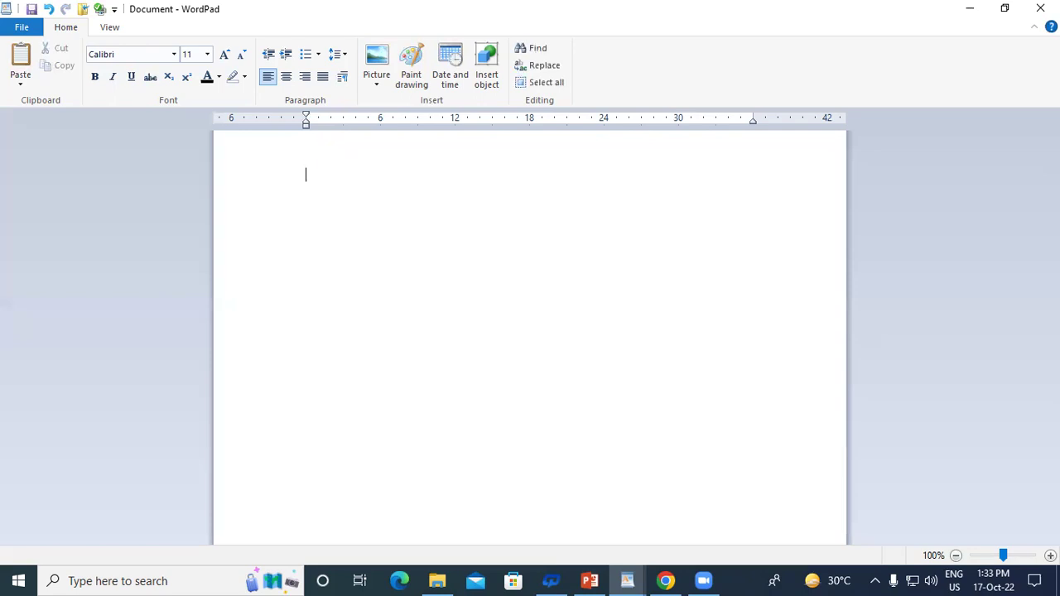
{"action": "key", "text": "Return"}
{"action": "key", "text": "Return"}
{"action": "key", "text": "Return"}
{"action": "key", "text": "Return"}
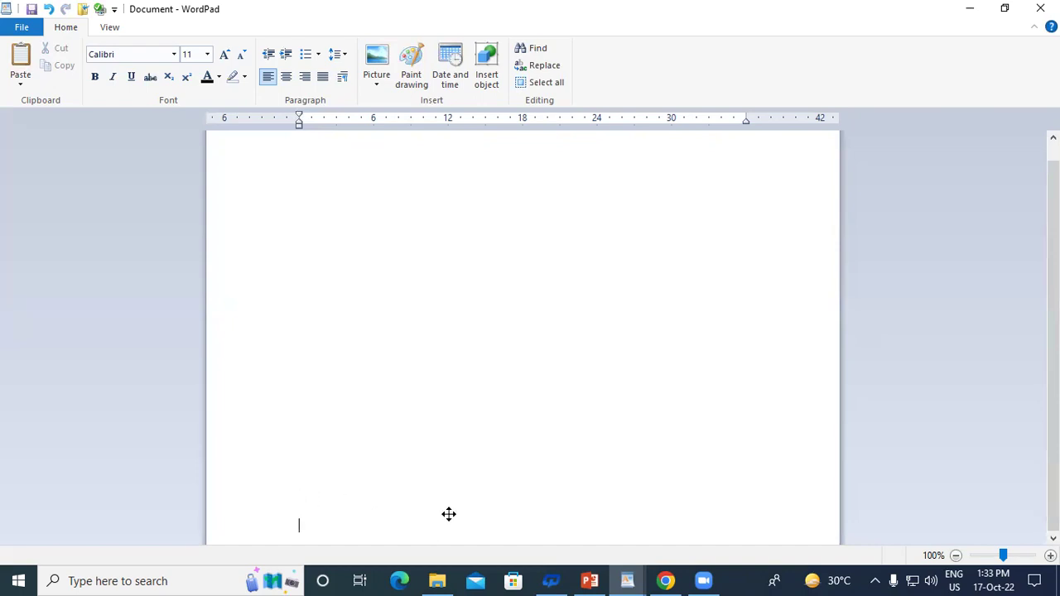
- Write the date and time manually as "17-Oct-2022 1:33 PM" at the cursor near the page's bottom
{"action": "left_click", "coordinate": [1018, 582]}
{"action": "left_click", "coordinate": [341, 528]}
{"action": "type", "text": "17-"}
{"action": "type", "text": "cot"}
{"action": "key", "text": "BackSpace"}
{"action": "key", "text": "BackSpace"}
{"action": "key", "text": "BackSpace"}
{"action": "type", "text": "Oct-2022 1:33"}
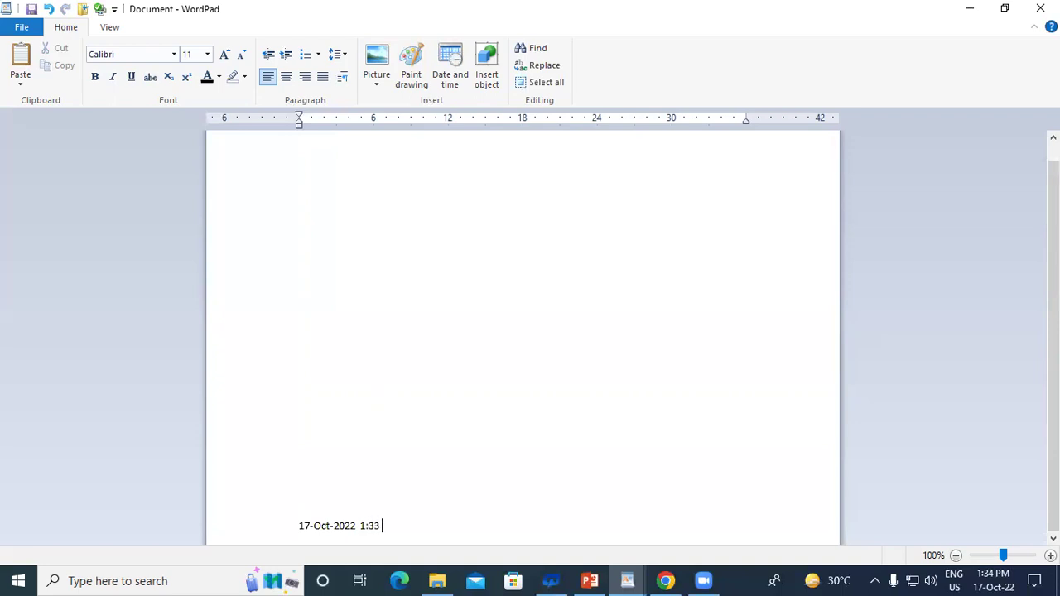
{"action": "type", "text": " PM"}
- Delete the hand-typed date and time and insert the current date in the 17-Oct-22 format instead
{"action": "left_click_drag", "start_coordinate": [406, 526], "coordinate": [281, 519]}
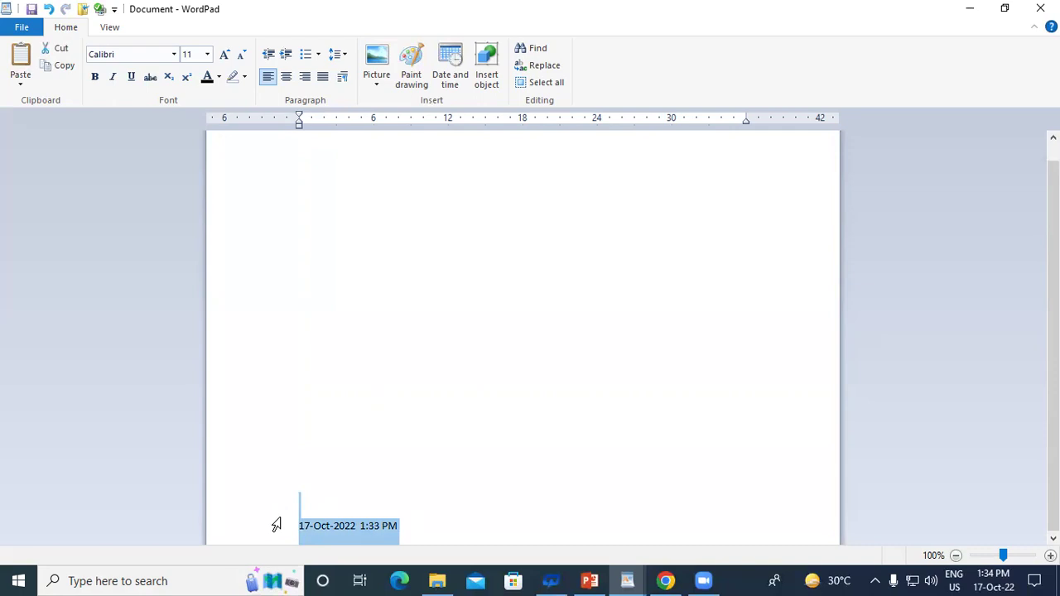
{"action": "key", "text": "BackSpace"}
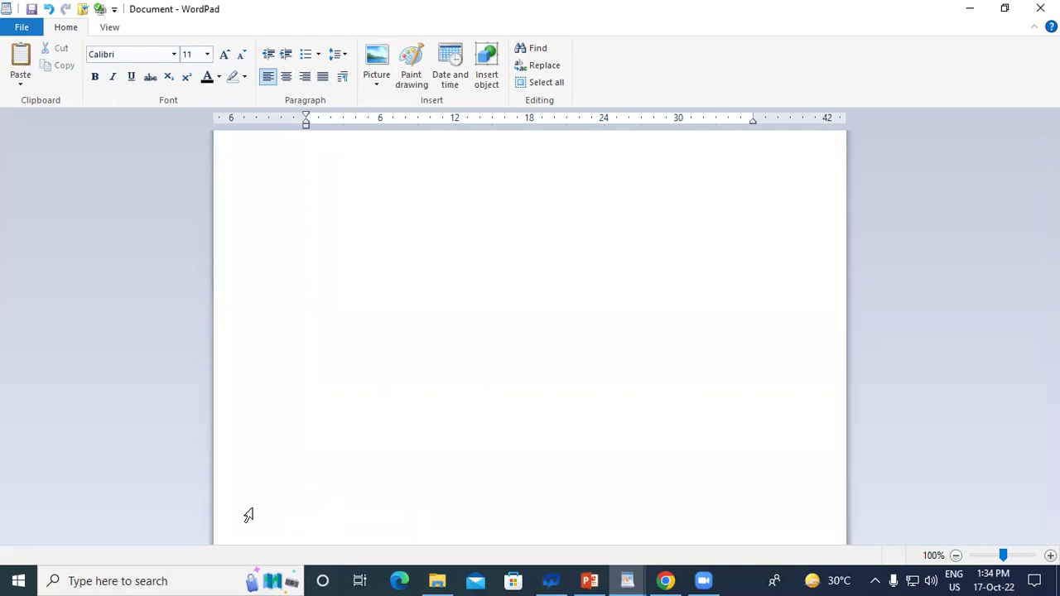
{"action": "left_click", "coordinate": [445, 60]}
{"action": "left_click_drag", "start_coordinate": [465, 137], "coordinate": [645, 111]}
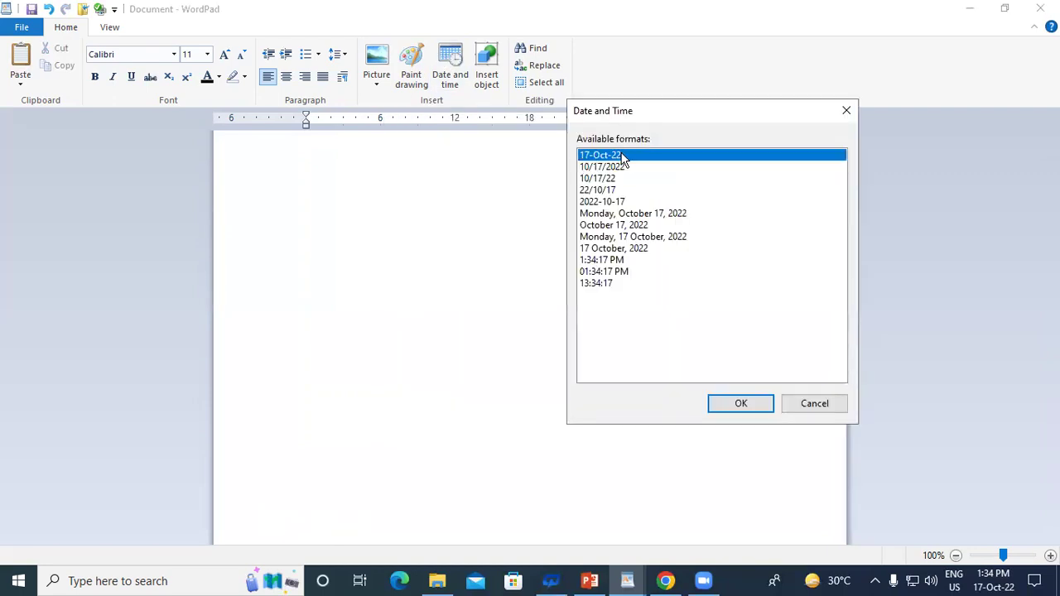
{"action": "left_click", "coordinate": [737, 404]}
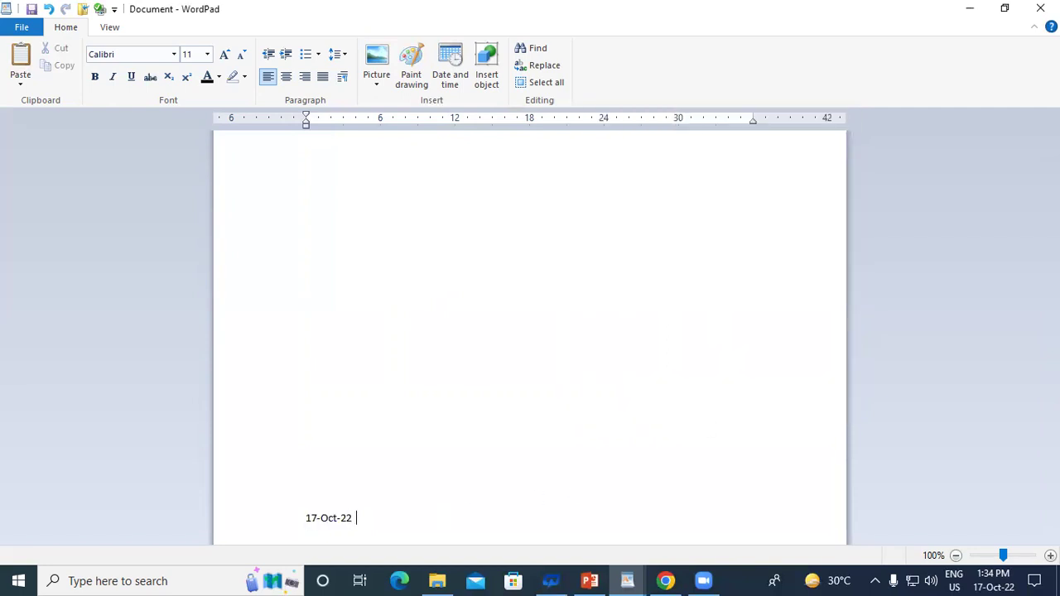
- Insert the current time after the date in the 1:34:29 PM format and start a new line below
{"action": "left_click", "coordinate": [450, 73]}
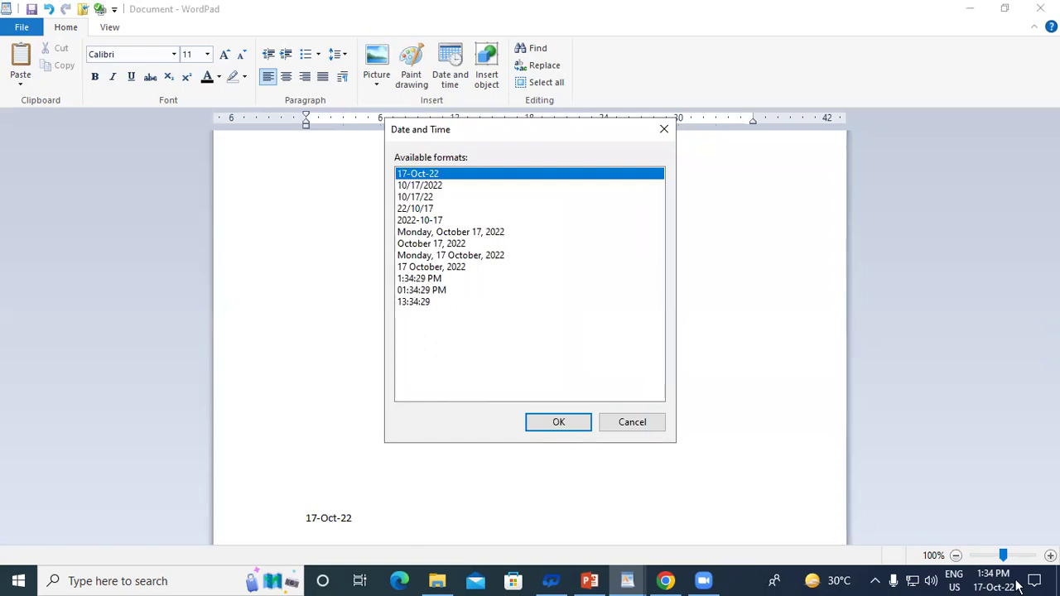
{"action": "left_click", "coordinate": [407, 279]}
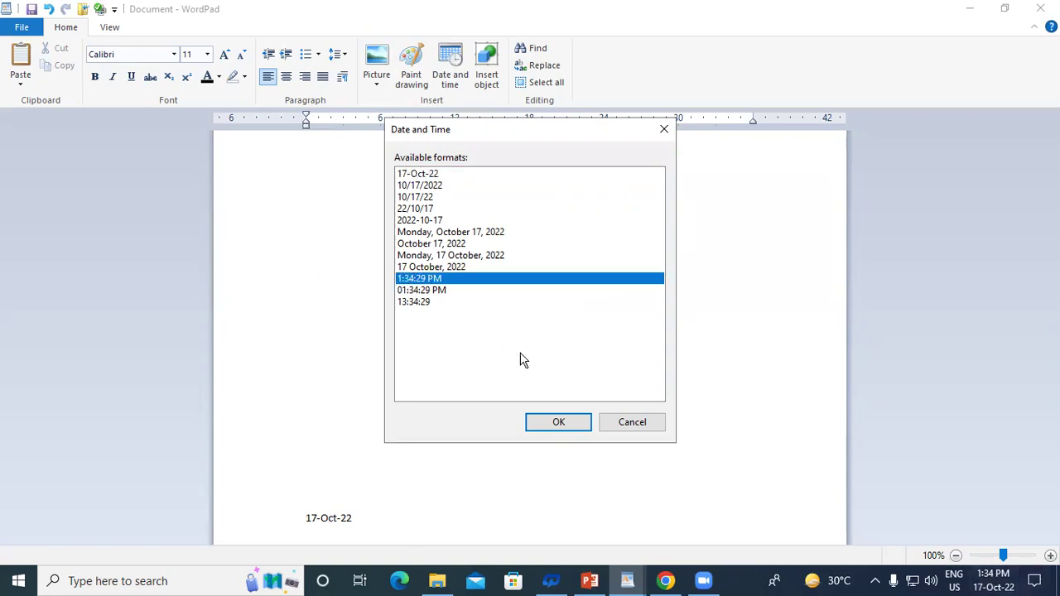
{"action": "left_click", "coordinate": [552, 423]}
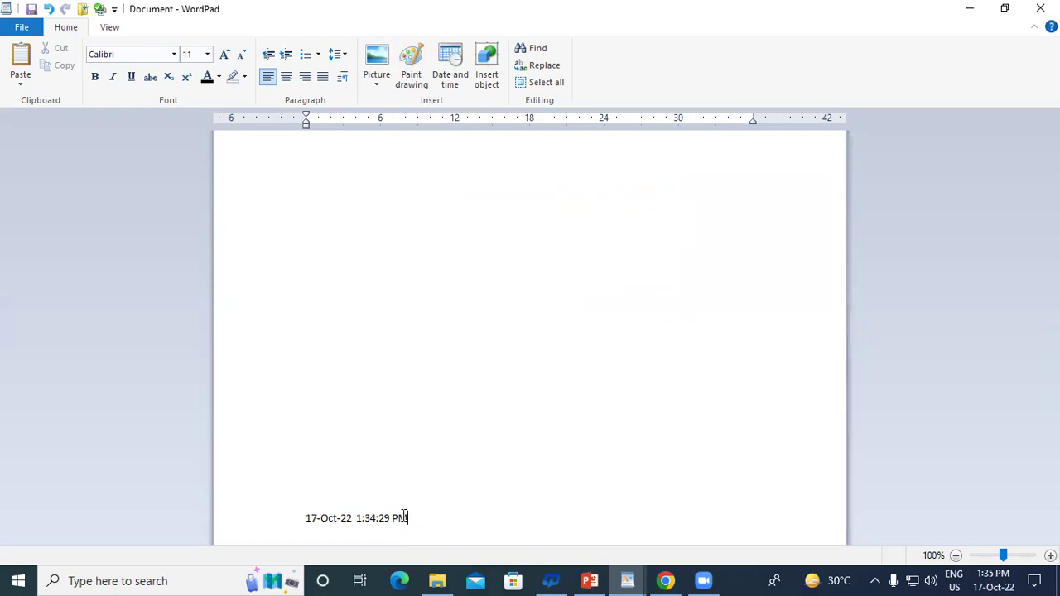
{"action": "left_click_drag", "start_coordinate": [409, 518], "coordinate": [300, 517]}
{"action": "left_click", "coordinate": [423, 519]}
{"action": "key", "text": "Return"}
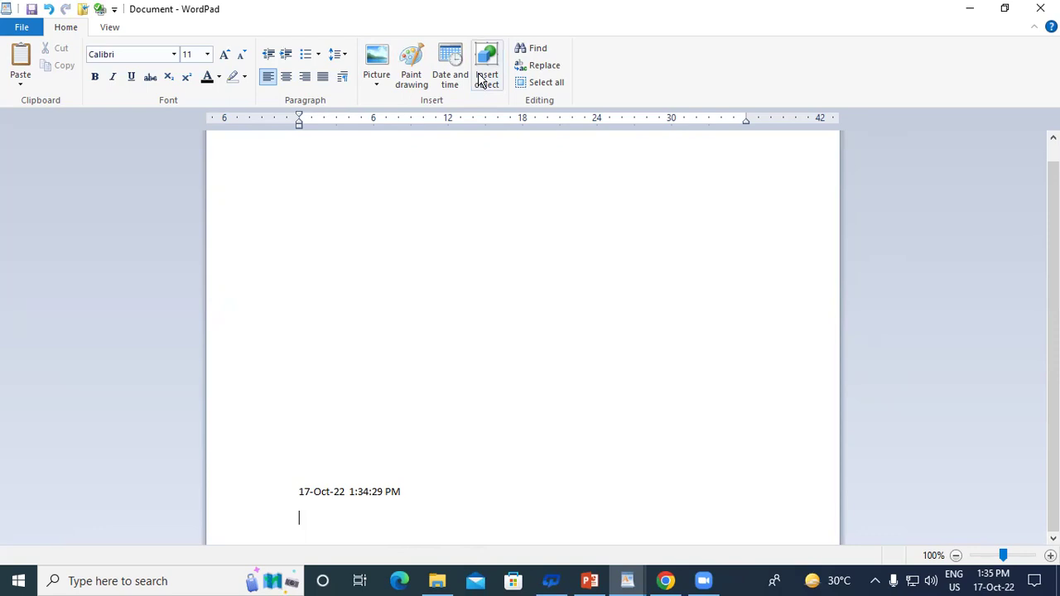
- Place the text cursor on a blank line well above the date and start inserting an object
{"action": "left_click", "coordinate": [341, 222]}
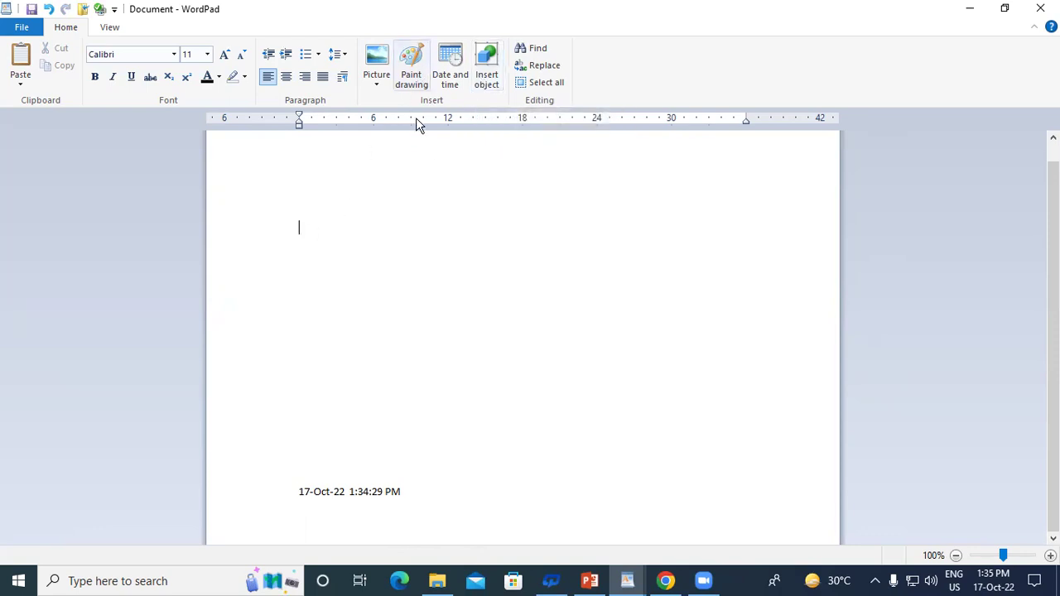
{"action": "left_click", "coordinate": [488, 70]}
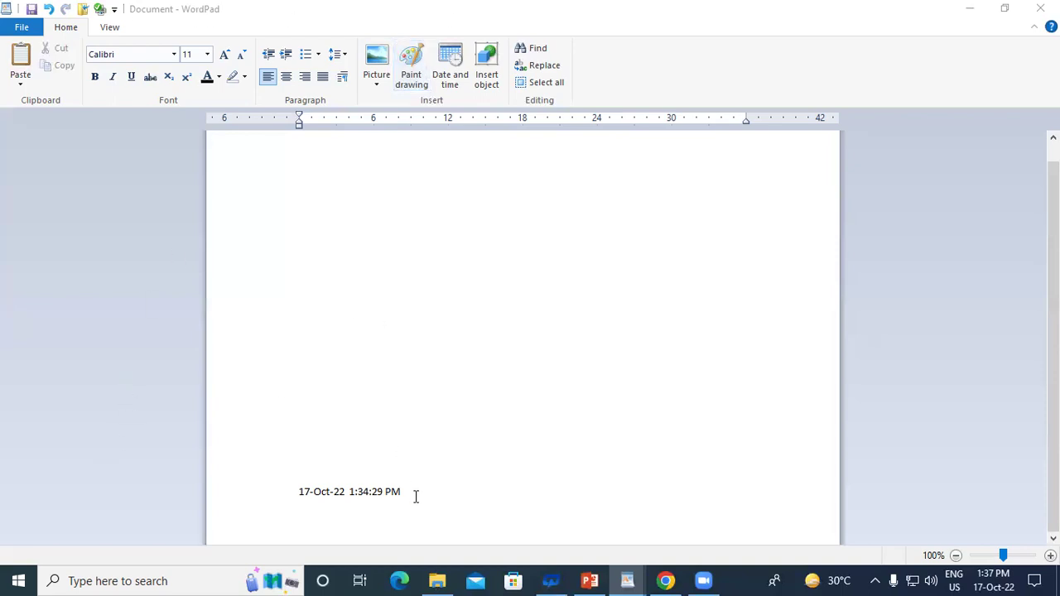
- Delete the inserted date and time line from the document
{"action": "left_click_drag", "start_coordinate": [402, 492], "coordinate": [183, 478]}
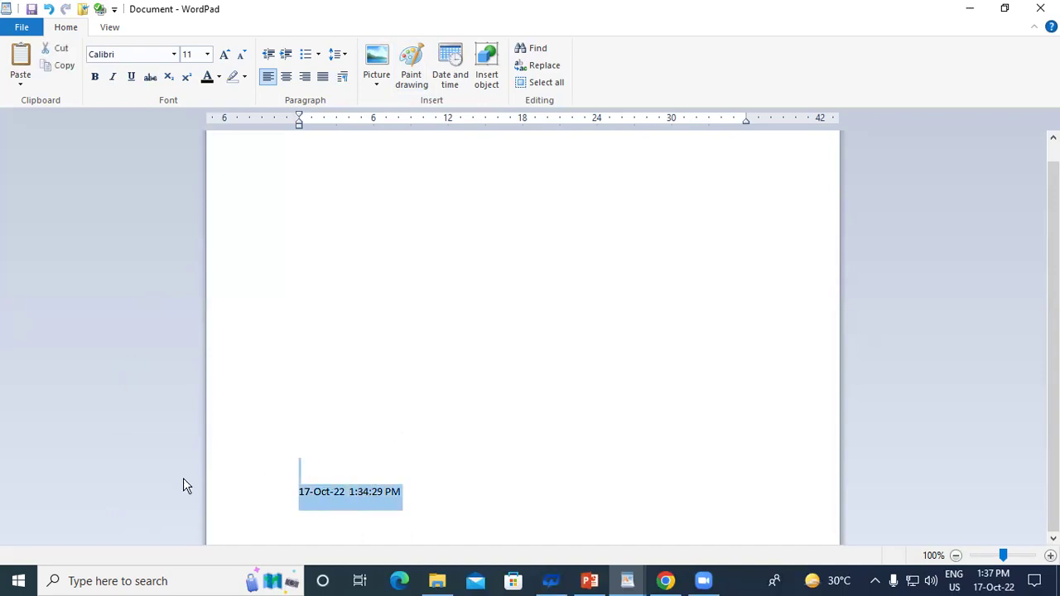
{"action": "key", "text": "Delete"}
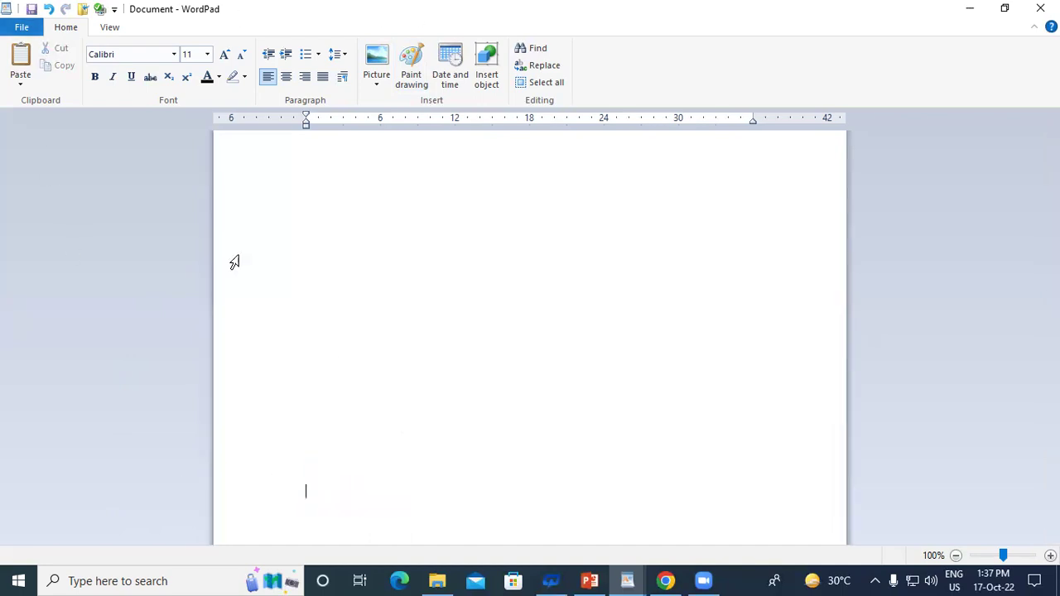
- Place the text cursor on a blank line and open the Insert Object dialog, moving it clear of the page
{"action": "left_click", "coordinate": [343, 262]}
{"action": "left_click", "coordinate": [487, 55]}
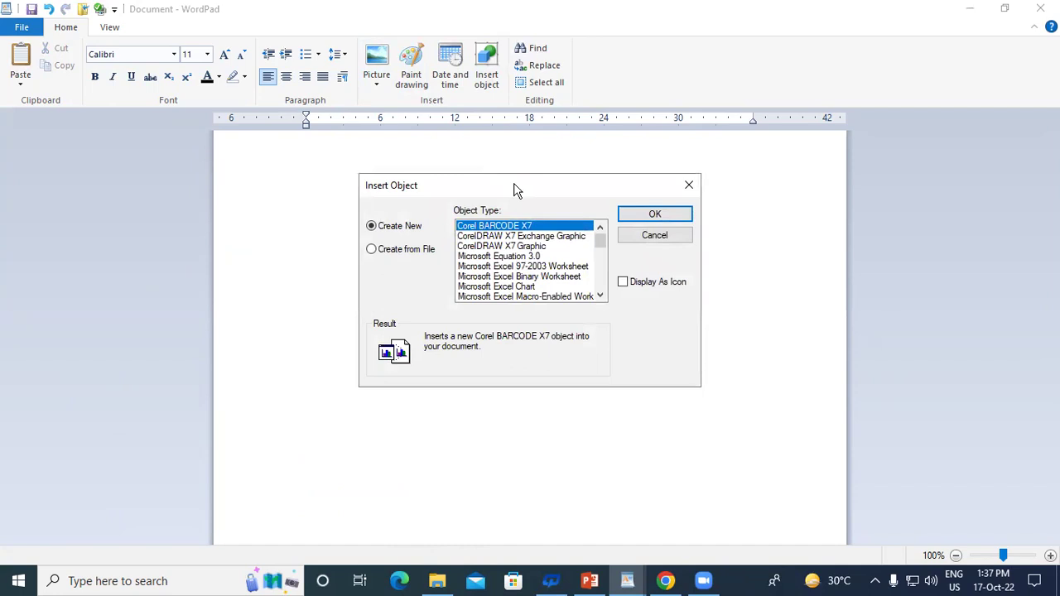
{"action": "left_click_drag", "start_coordinate": [514, 191], "coordinate": [174, 120]}
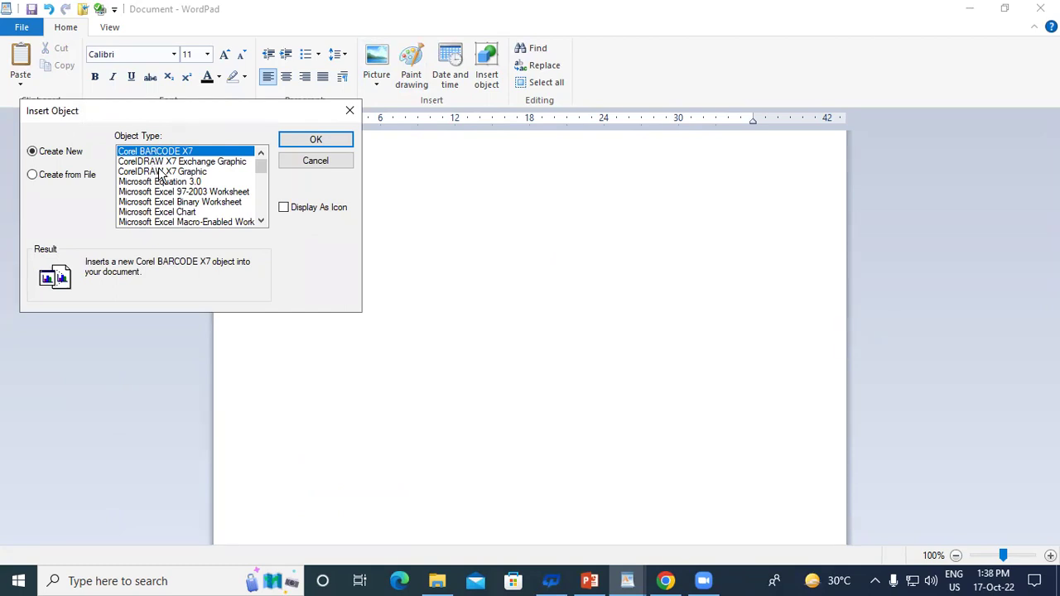
- Look through the object types available for new objects, from the Excel entries to the PowerPoint, Word and OpenDocument ones
{"action": "left_click", "coordinate": [261, 220]}
{"action": "left_click", "coordinate": [261, 220]}
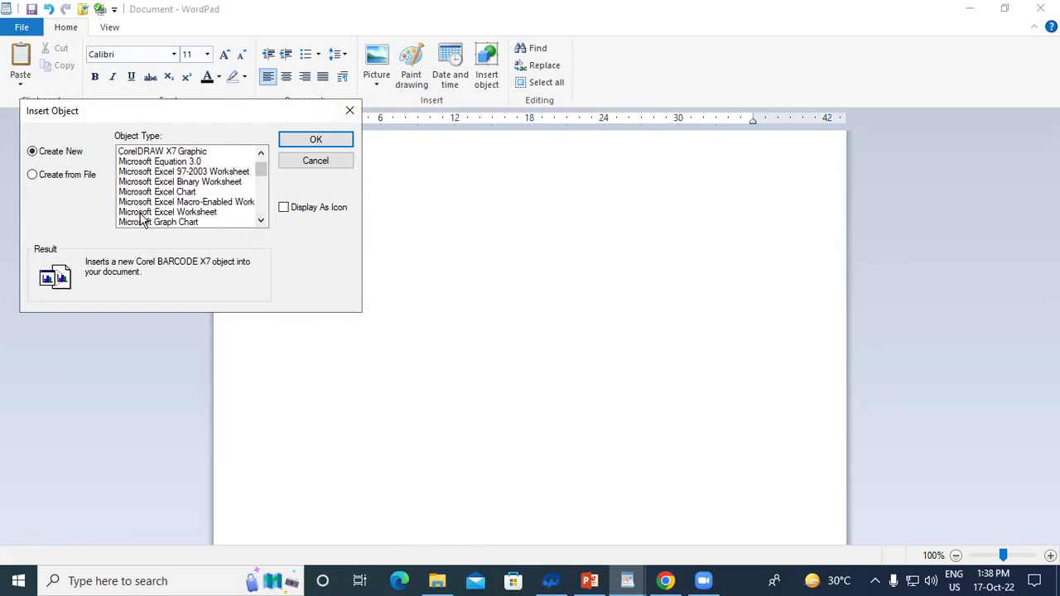
{"action": "left_click", "coordinate": [262, 220]}
{"action": "left_click", "coordinate": [262, 221]}
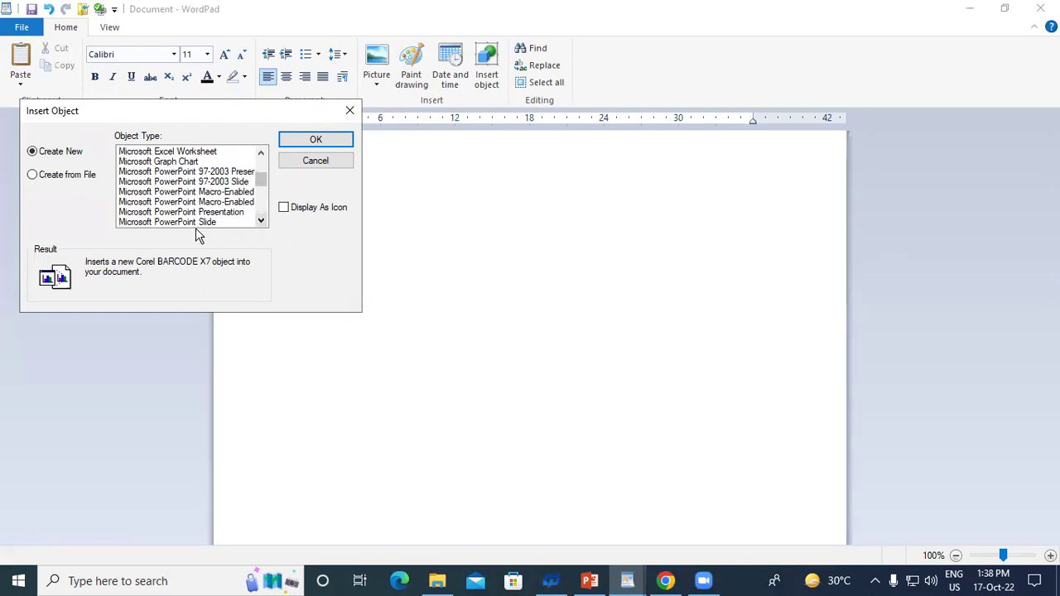
{"action": "left_click", "coordinate": [236, 222]}
{"action": "left_click", "coordinate": [262, 221]}
{"action": "left_click", "coordinate": [261, 221]}
{"action": "left_click", "coordinate": [262, 221]}
{"action": "left_click", "coordinate": [262, 221]}
{"action": "left_click", "coordinate": [262, 222]}
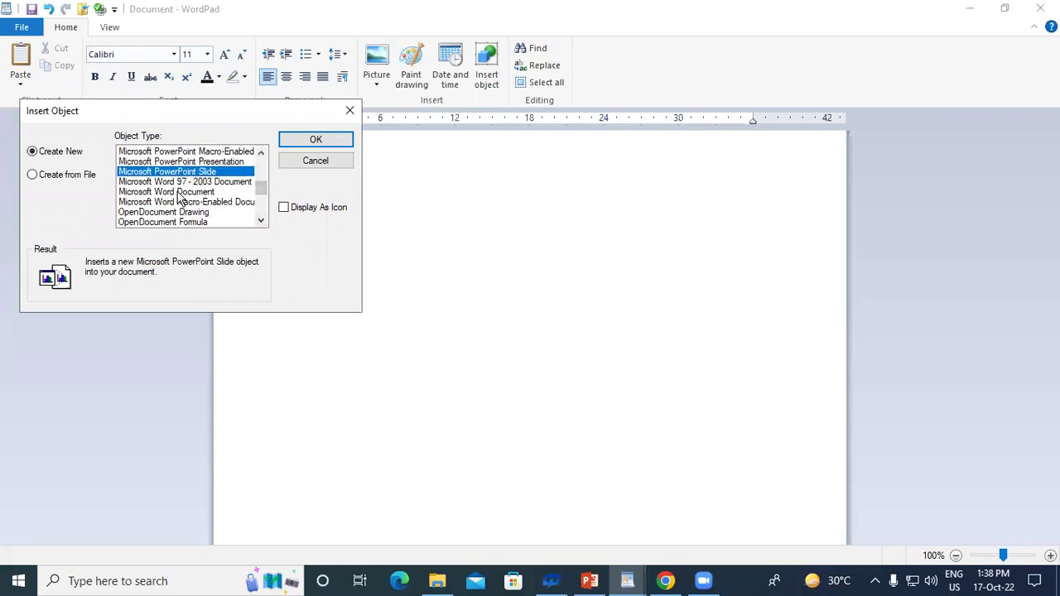
- Insert a new Microsoft Excel Worksheet object into the document
{"action": "left_click", "coordinate": [177, 192]}
{"action": "left_click", "coordinate": [262, 155]}
{"action": "left_click", "coordinate": [261, 155]}
{"action": "left_click", "coordinate": [262, 155]}
{"action": "left_click", "coordinate": [262, 155]}
{"action": "left_click", "coordinate": [262, 155]}
{"action": "left_click", "coordinate": [262, 155]}
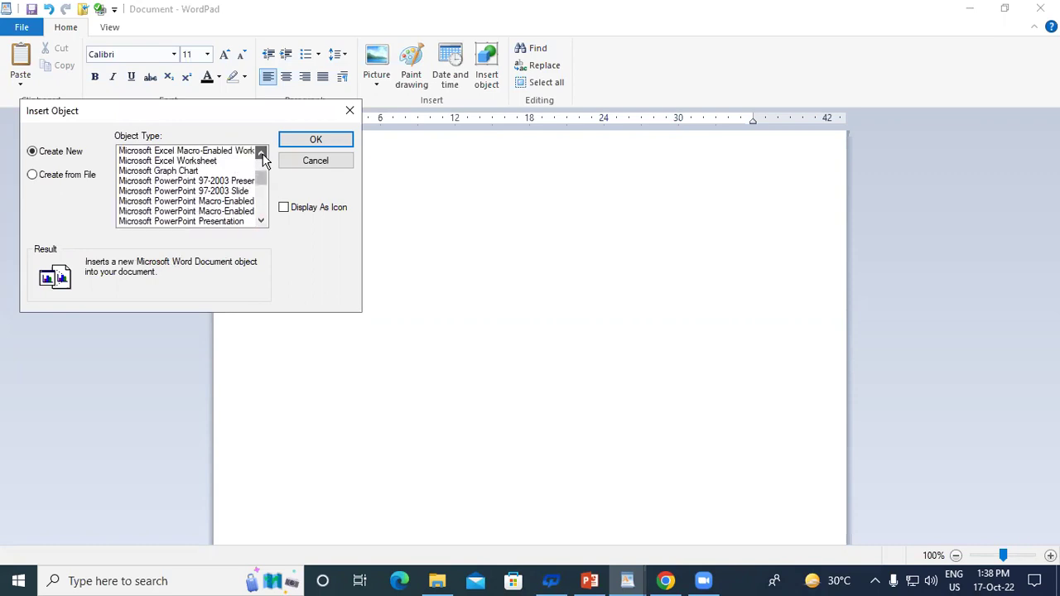
{"action": "left_click", "coordinate": [189, 163]}
{"action": "left_click", "coordinate": [315, 141]}
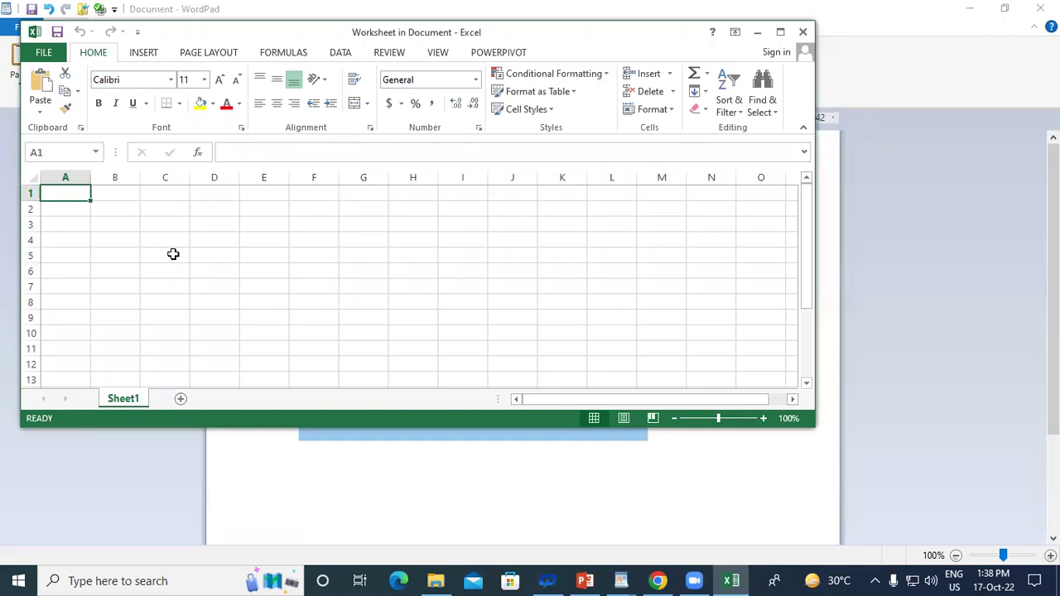
- Apply all borders to the cell range A1:G12 of the worksheet
{"action": "left_click_drag", "start_coordinate": [73, 190], "coordinate": [359, 360]}
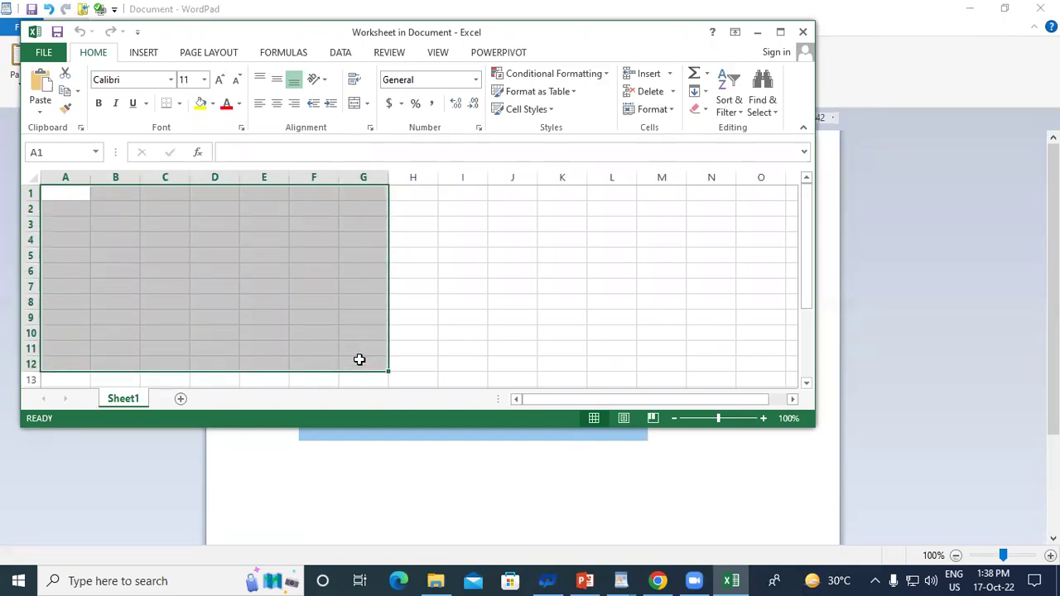
{"action": "left_click", "coordinate": [179, 102]}
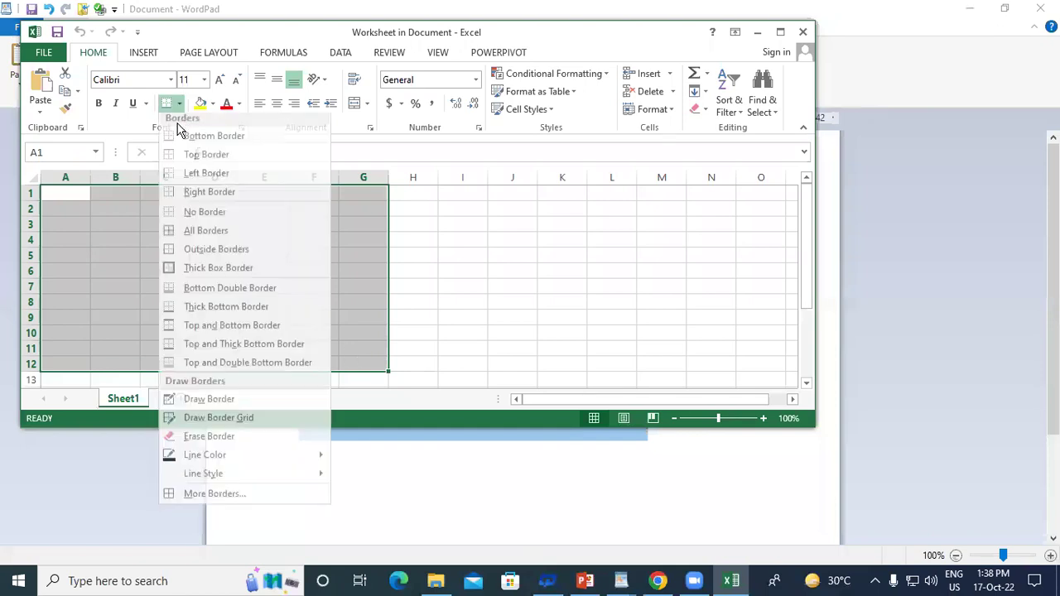
{"action": "left_click", "coordinate": [182, 242]}
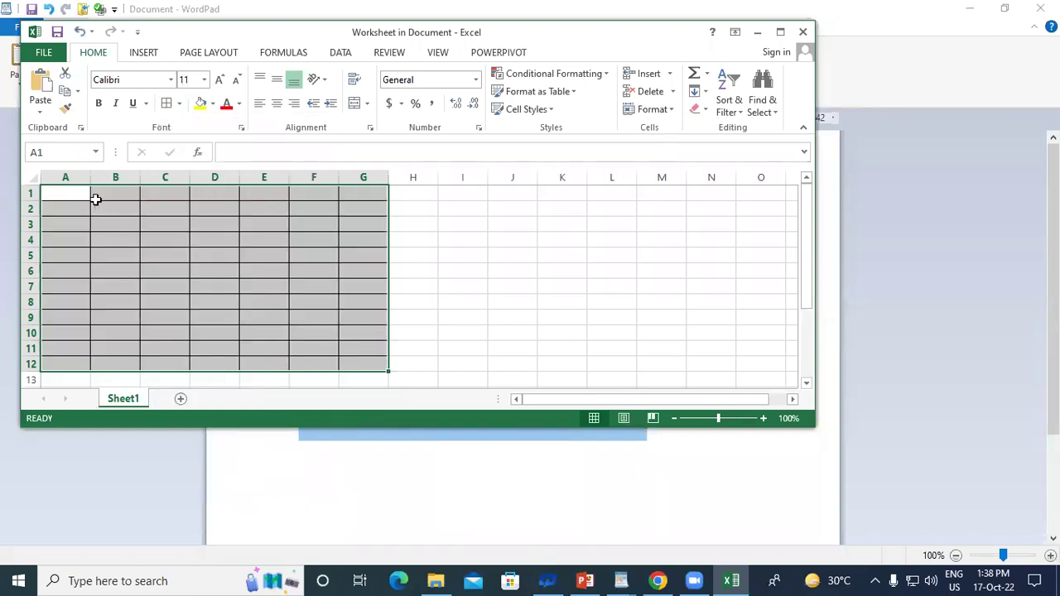
- Enter the headings Student Name in cell A1 and Address in cell B1
{"action": "left_click", "coordinate": [68, 193]}
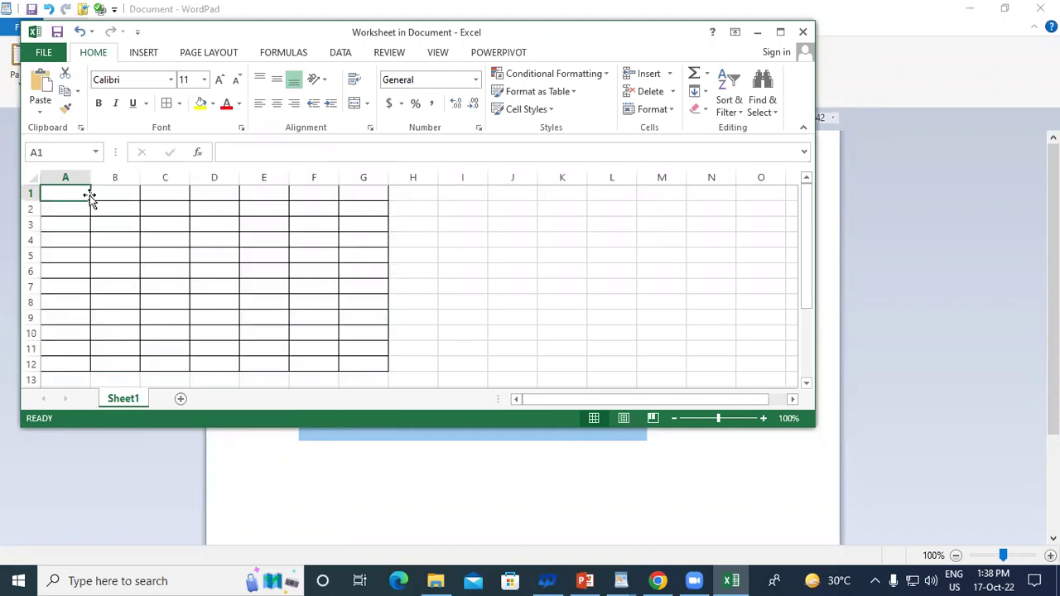
{"action": "type", "text": "Stude"}
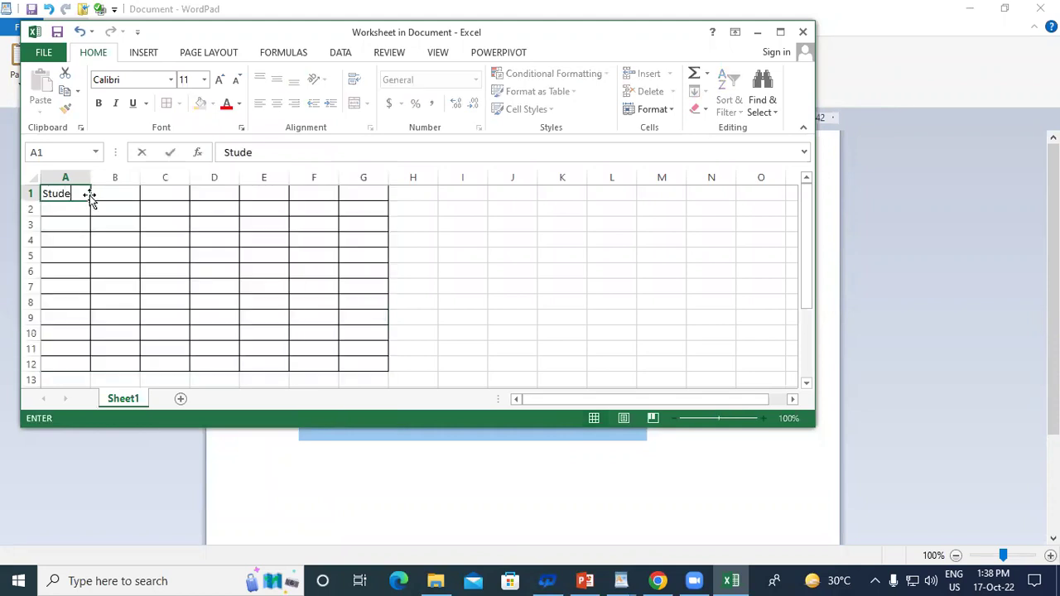
{"action": "type", "text": "nt n"}
{"action": "key", "text": "BackSpace"}
{"action": "type", "text": "Name"}
{"action": "key", "text": "Tab"}
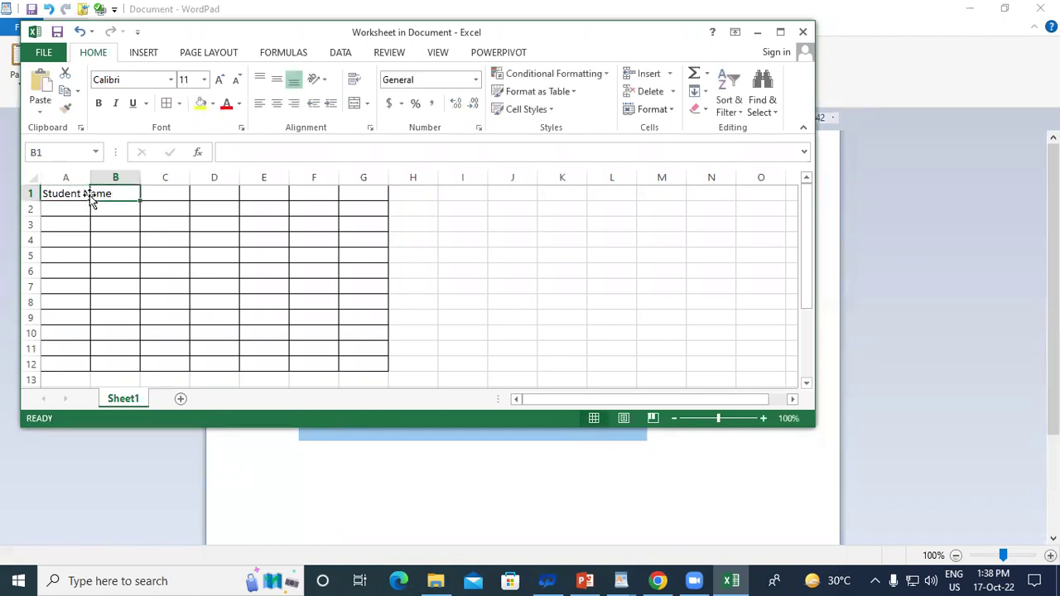
{"action": "type", "text": "Address"}
{"action": "key", "text": "Tab"}
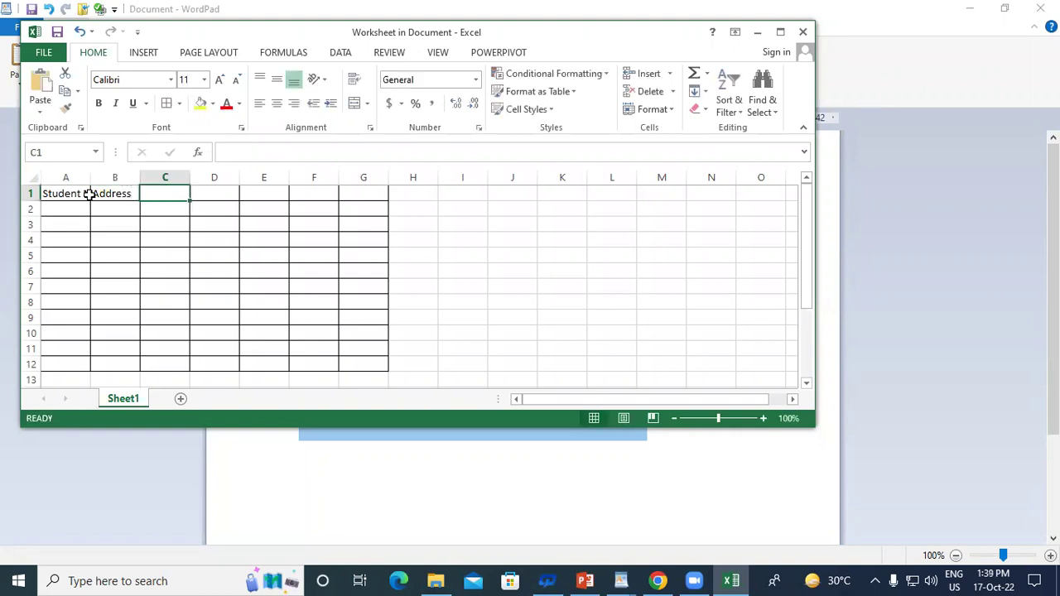
- Enter the heading Course in cell C1 and widen columns A to C to fit their headings
{"action": "type", "text": "Coueaw"}
{"action": "key", "text": "BackSpace"}
{"action": "key", "text": "BackSpace"}
{"action": "key", "text": "BackSpace"}
{"action": "type", "text": "e"}
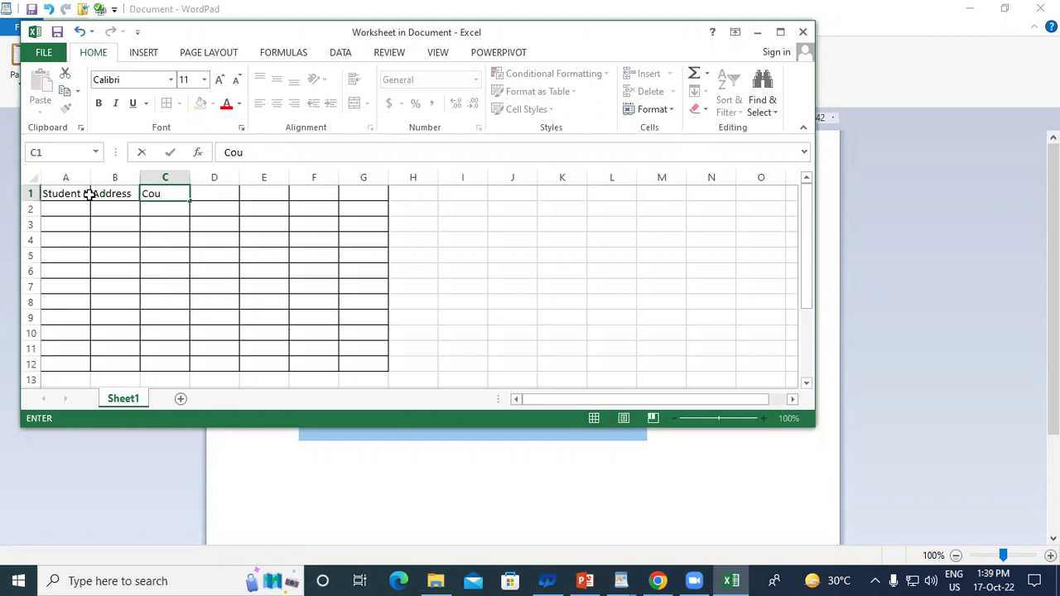
{"action": "type", "text": "se"}
{"action": "left_click", "coordinate": [84, 227]}
{"action": "left_click_drag", "start_coordinate": [85, 177], "coordinate": [257, 176]}
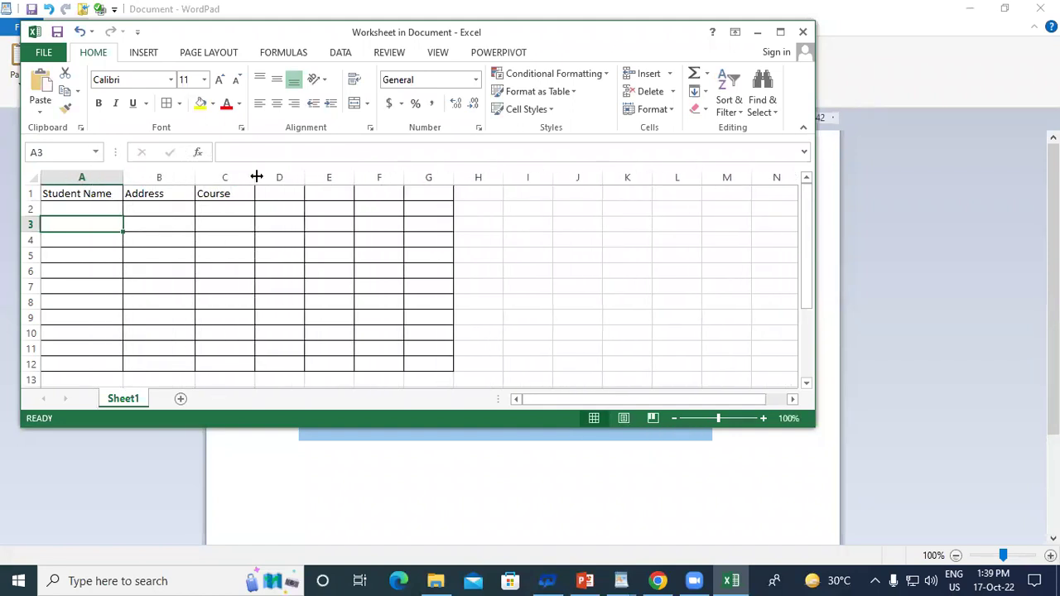
- Fill row 2 with the first student's name, the student's address and the course DFA
{"action": "left_click", "coordinate": [69, 209]}
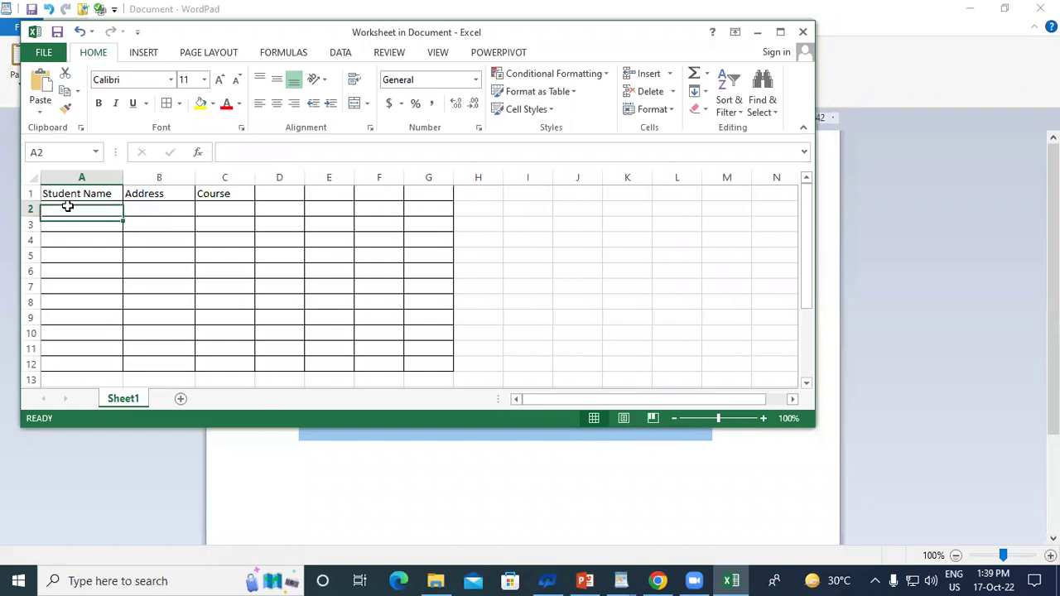
{"action": "left_click", "coordinate": [141, 212]}
{"action": "left_click", "coordinate": [230, 206]}
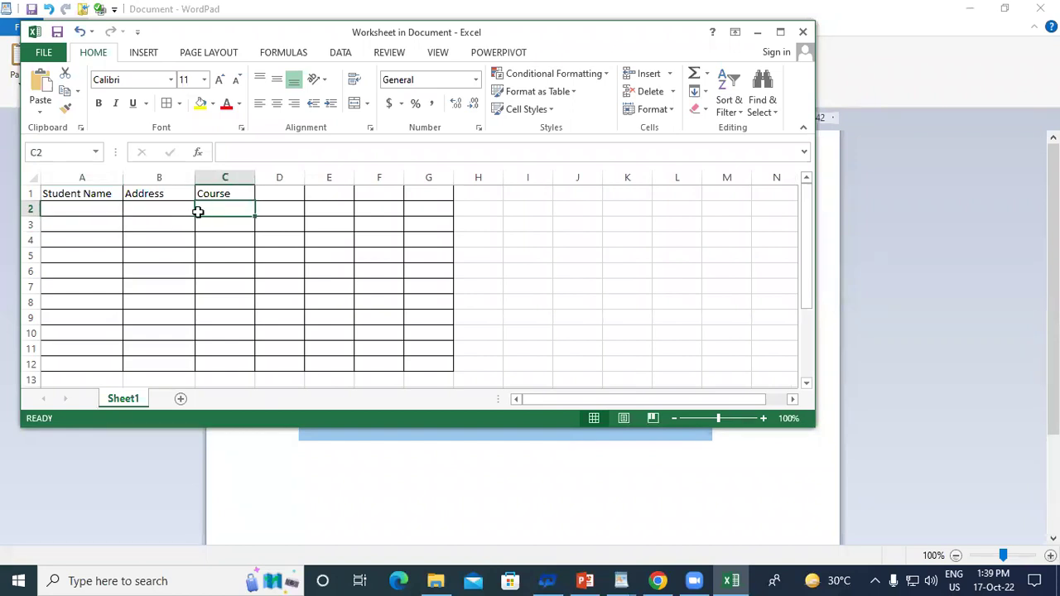
{"action": "left_click", "coordinate": [89, 214]}
{"action": "type", "text": "R"}
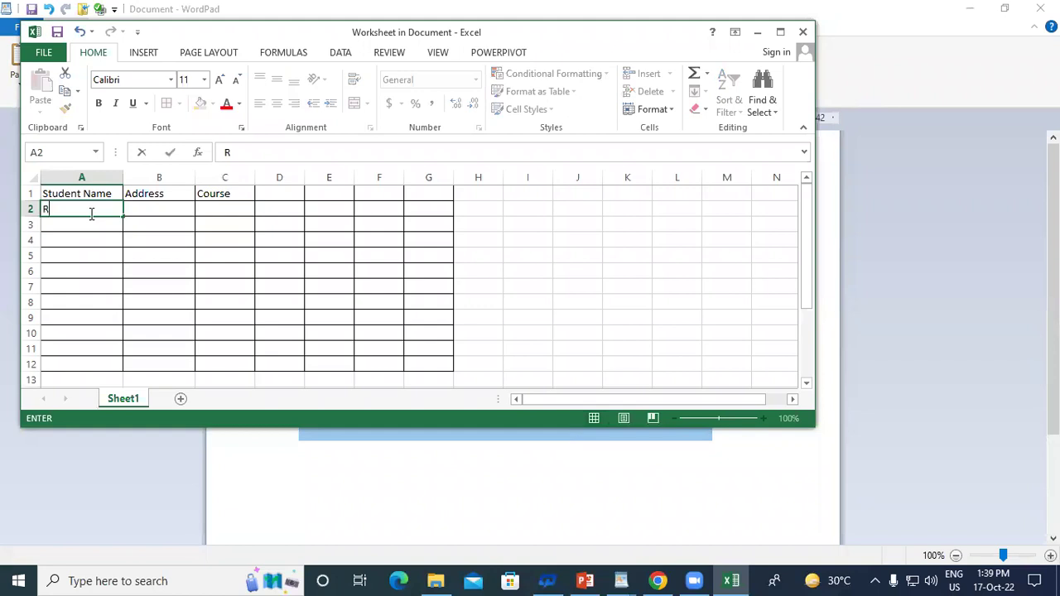
{"action": "type", "text": "ahul"}
{"action": "key", "text": "Tab"}
{"action": "type", "text": "P"}
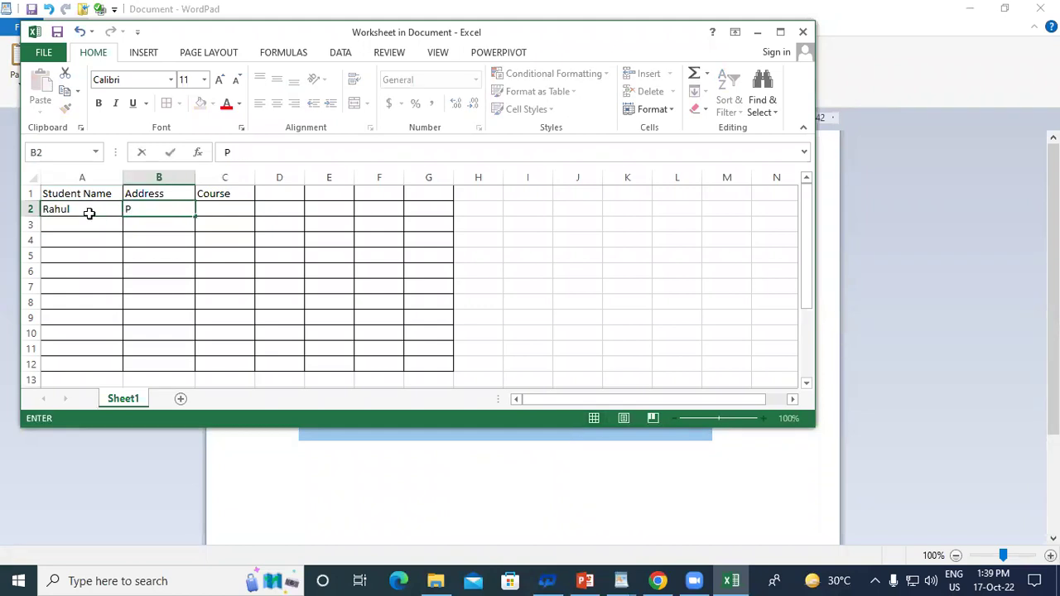
{"action": "type", "text": "adrauna"}
{"action": "key", "text": "Tab"}
{"action": "type", "text": "D"}
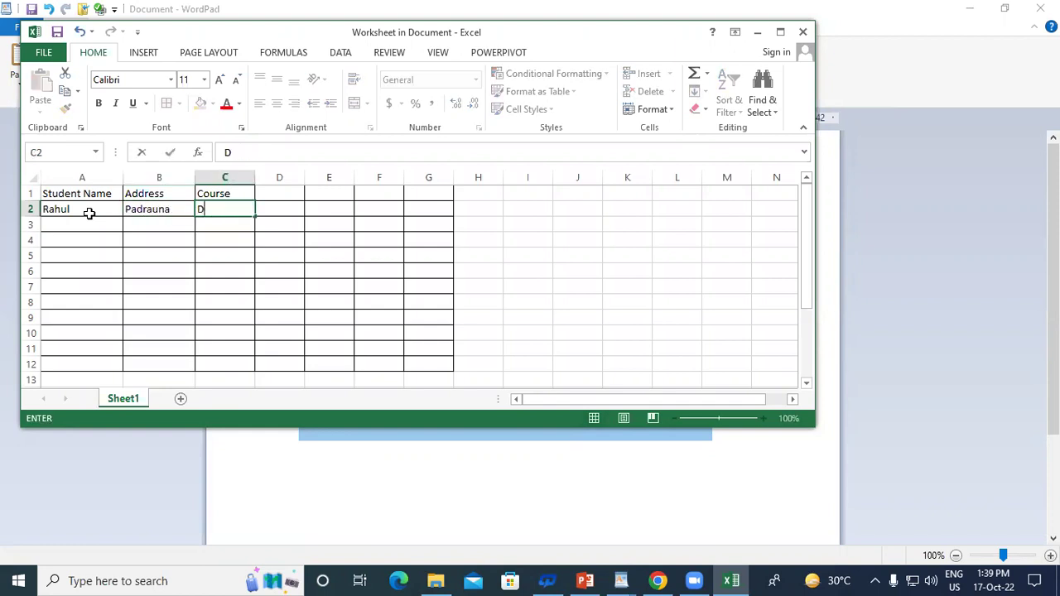
{"action": "type", "text": "FA"}
{"action": "left_click", "coordinate": [221, 234]}
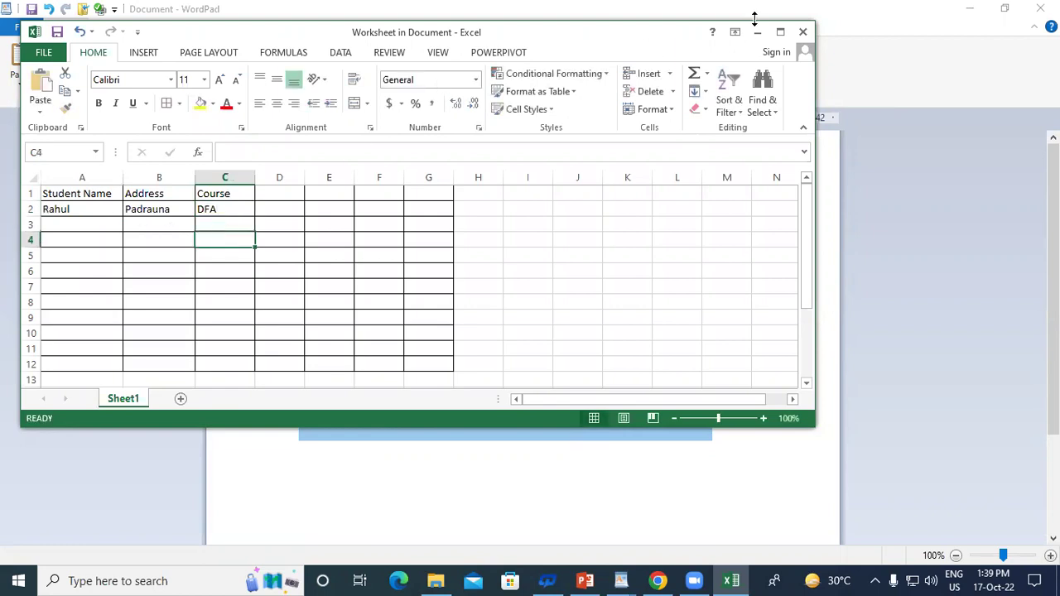
- Switch back to WordPad, scroll to the embedded worksheet table and deselect it
{"action": "left_click", "coordinate": [757, 31]}
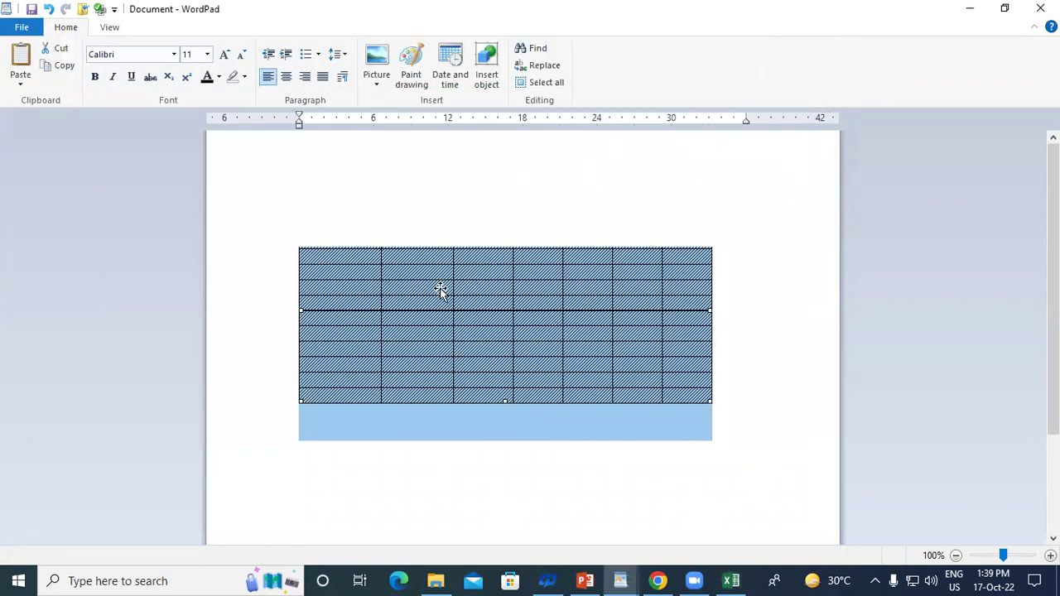
{"action": "left_click", "coordinate": [371, 457]}
{"action": "left_click_drag", "start_coordinate": [399, 383], "coordinate": [400, 380]}
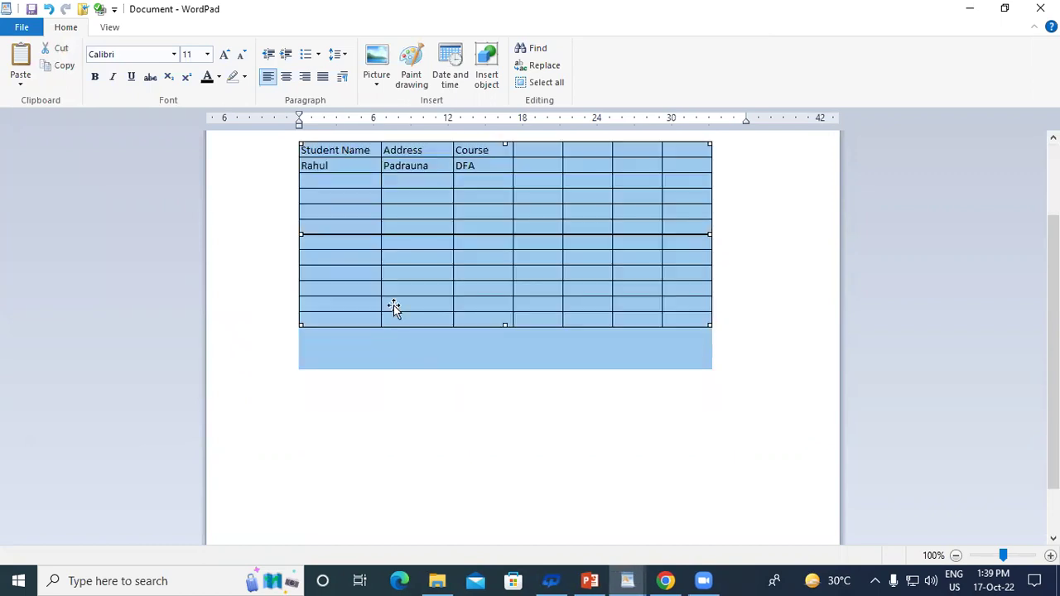
{"action": "left_click", "coordinate": [724, 352]}
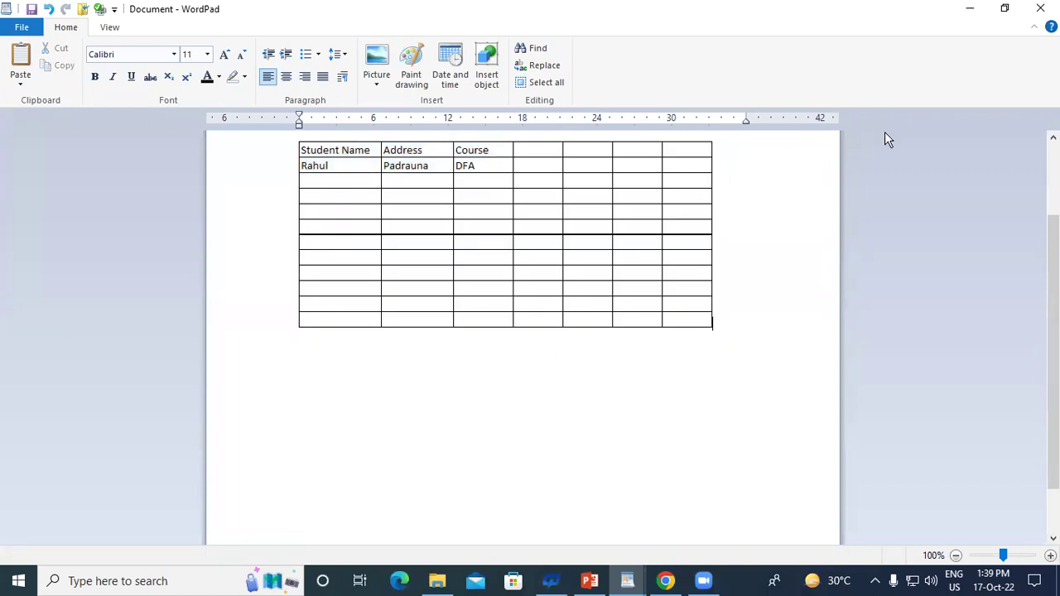
{"action": "left_click", "coordinate": [1005, 8]}
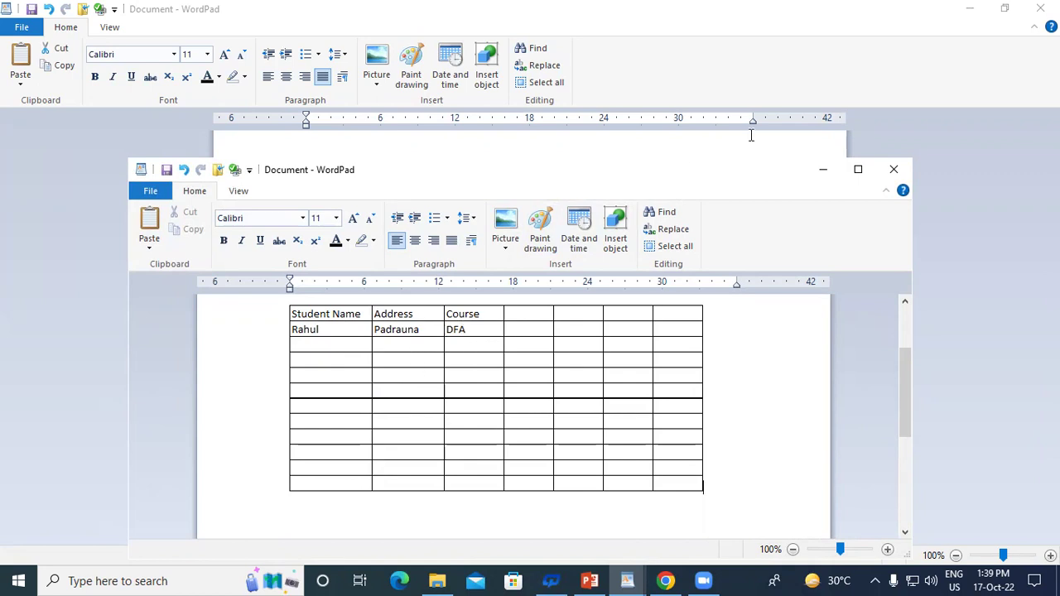
{"action": "left_click", "coordinate": [859, 172]}
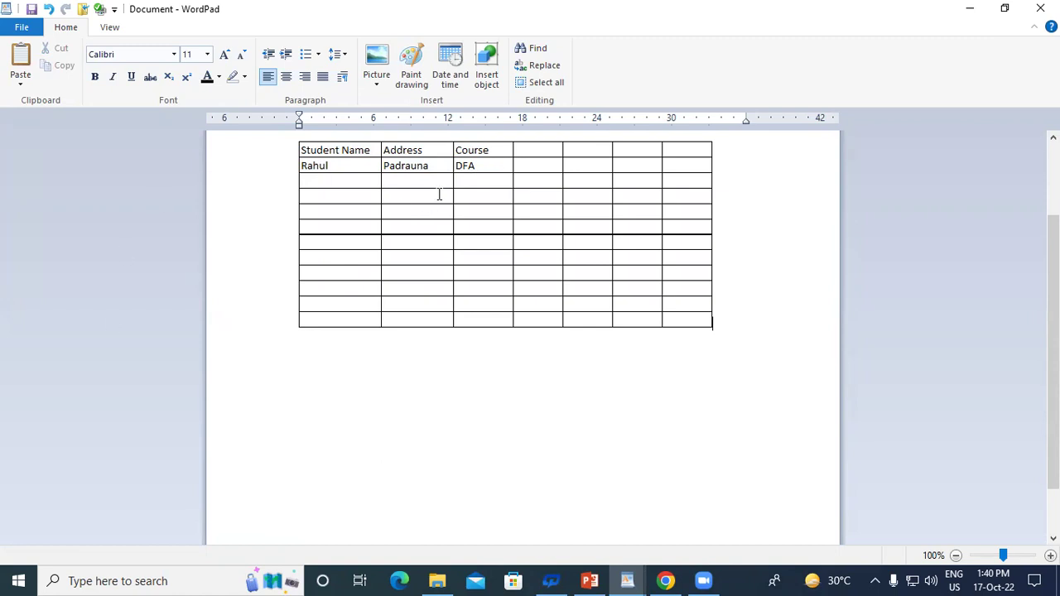
- Reopen the embedded worksheet to add a second student's name, address and the course CCC in row 3, and return to WordPad
{"action": "key", "text": "ctrl+a"}
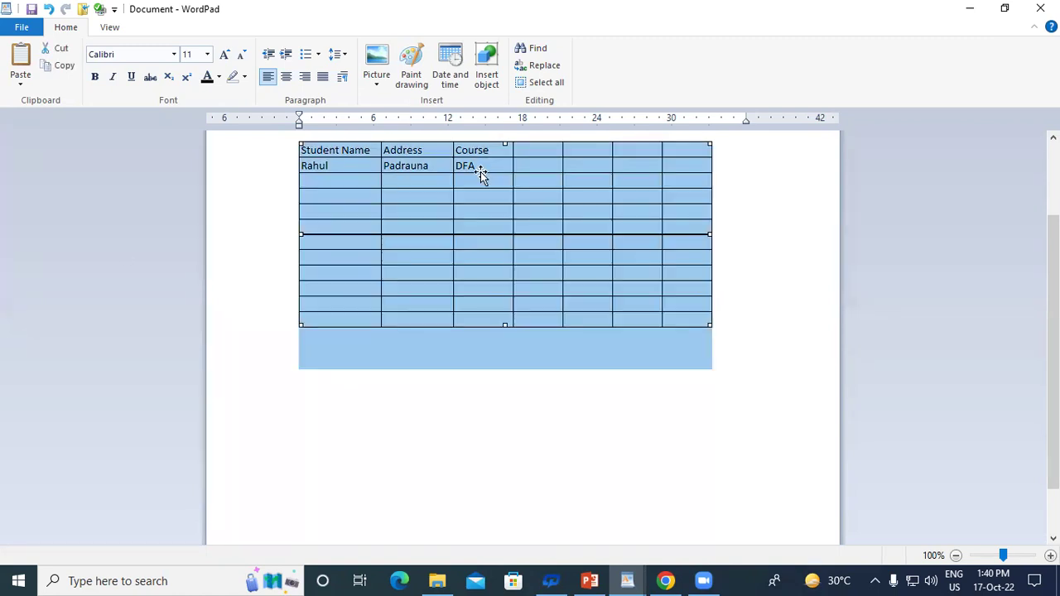
{"action": "double_click", "coordinate": [474, 174]}
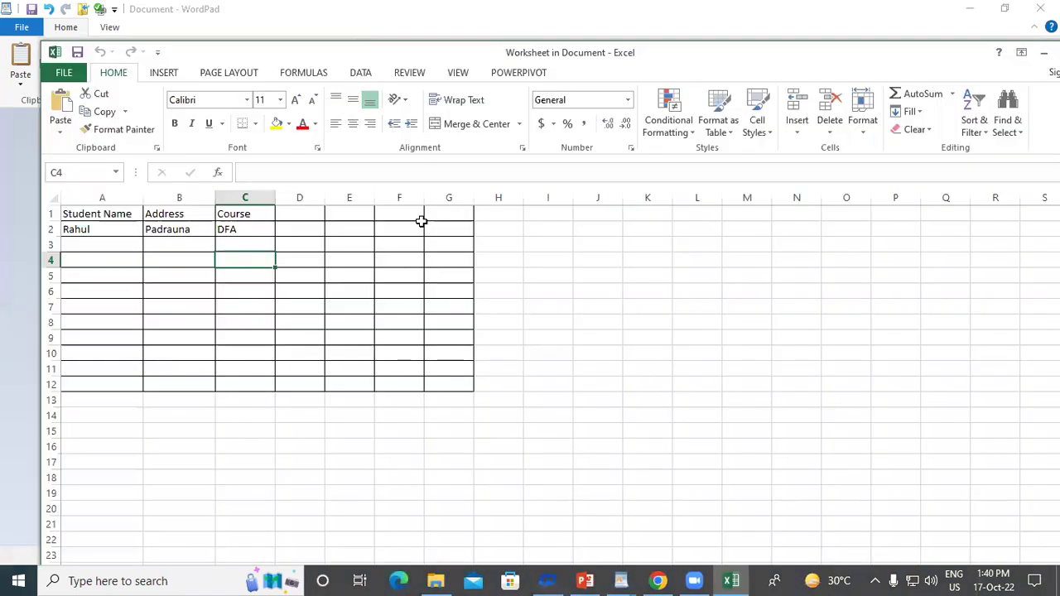
{"action": "left_click", "coordinate": [107, 245]}
{"action": "type", "text": "Rakesh"}
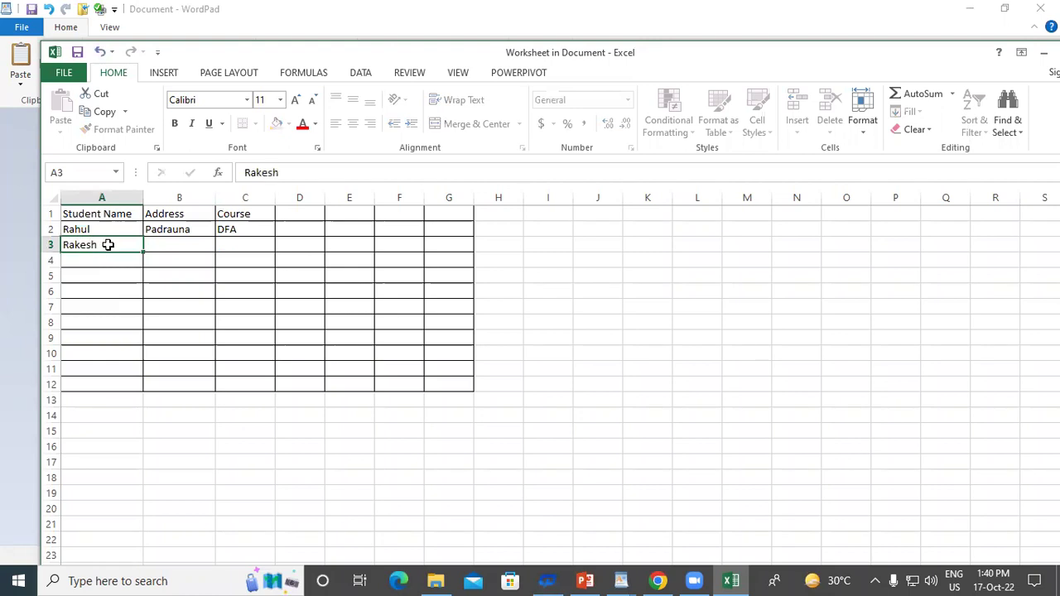
{"action": "key", "text": "Tab"}
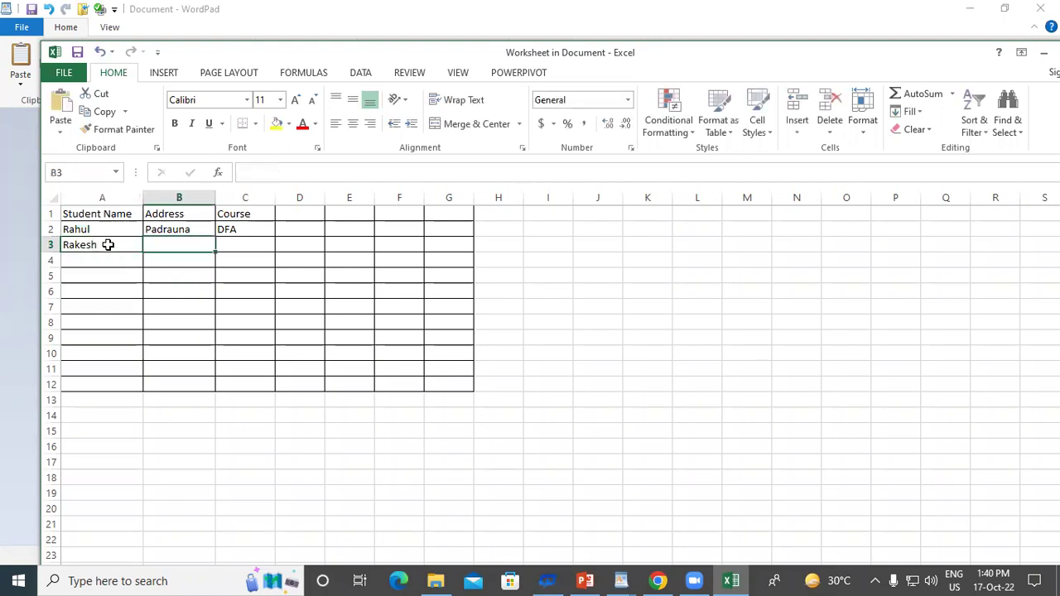
{"action": "type", "text": "Kasia"}
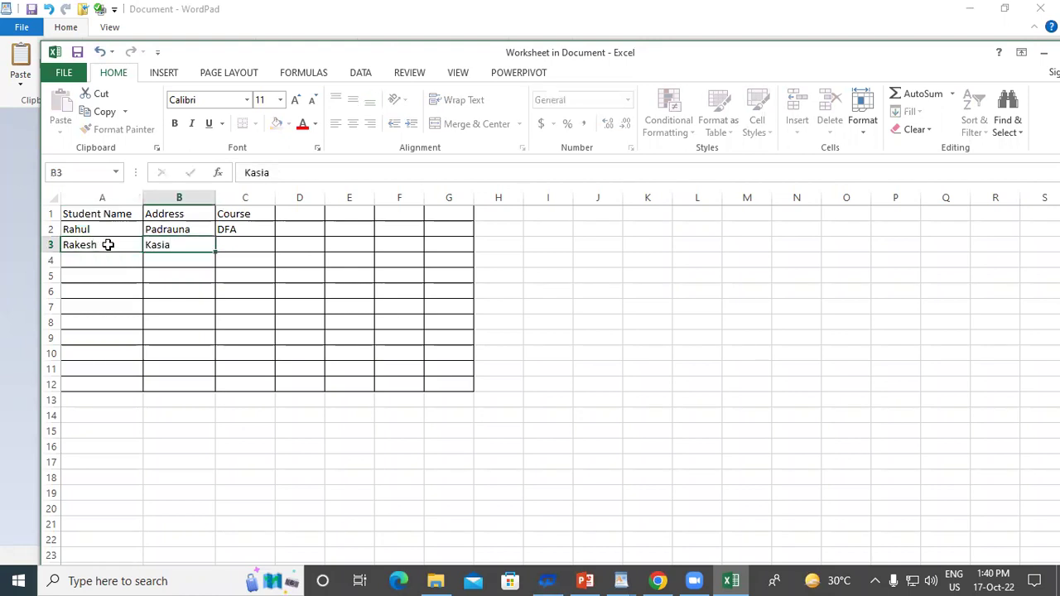
{"action": "key", "text": "Tab"}
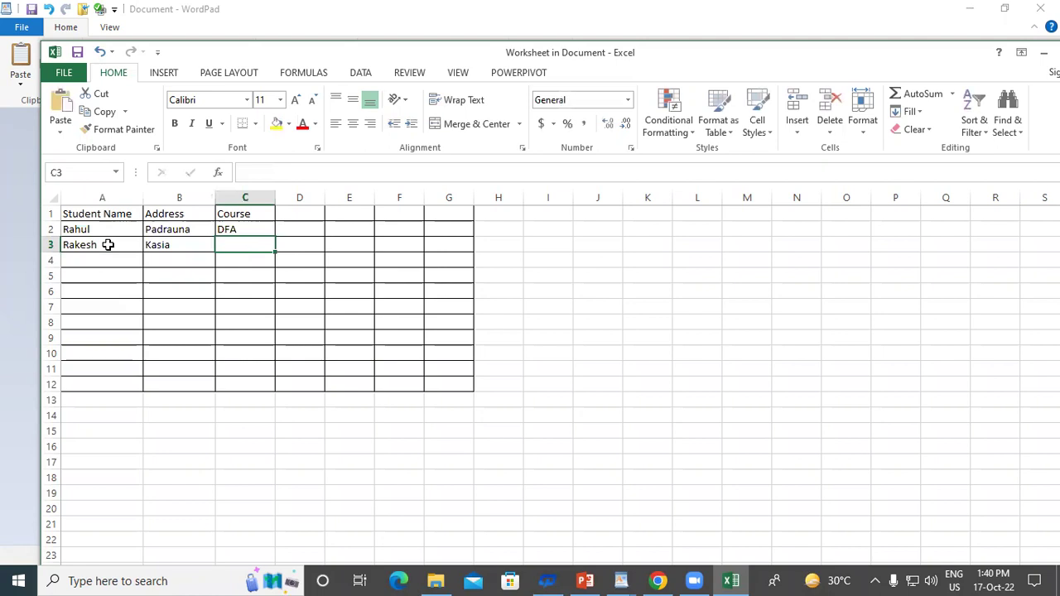
{"action": "type", "text": "CCC"}
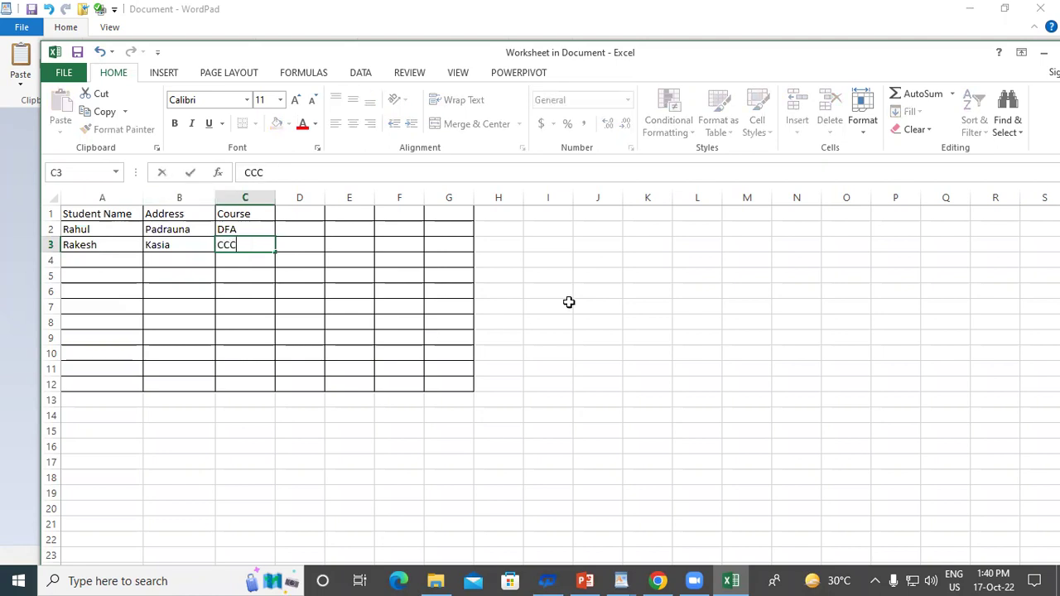
{"action": "left_click", "coordinate": [568, 301]}
{"action": "left_click", "coordinate": [1044, 52]}
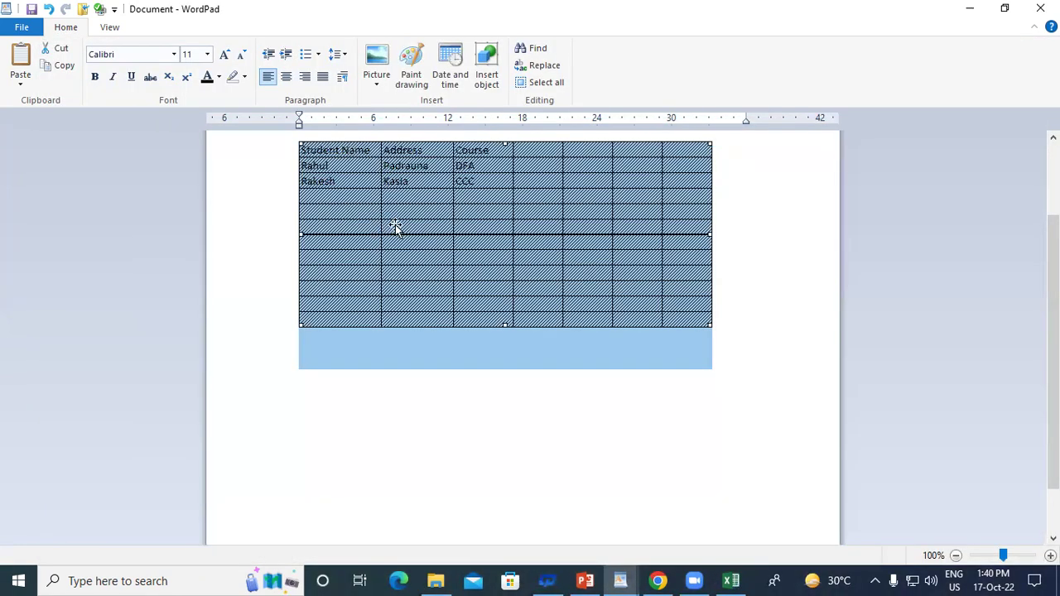
- Deselect the embedded table, reopen the worksheet for editing, and minimize its Excel window to return to WordPad
{"action": "left_click", "coordinate": [416, 384]}
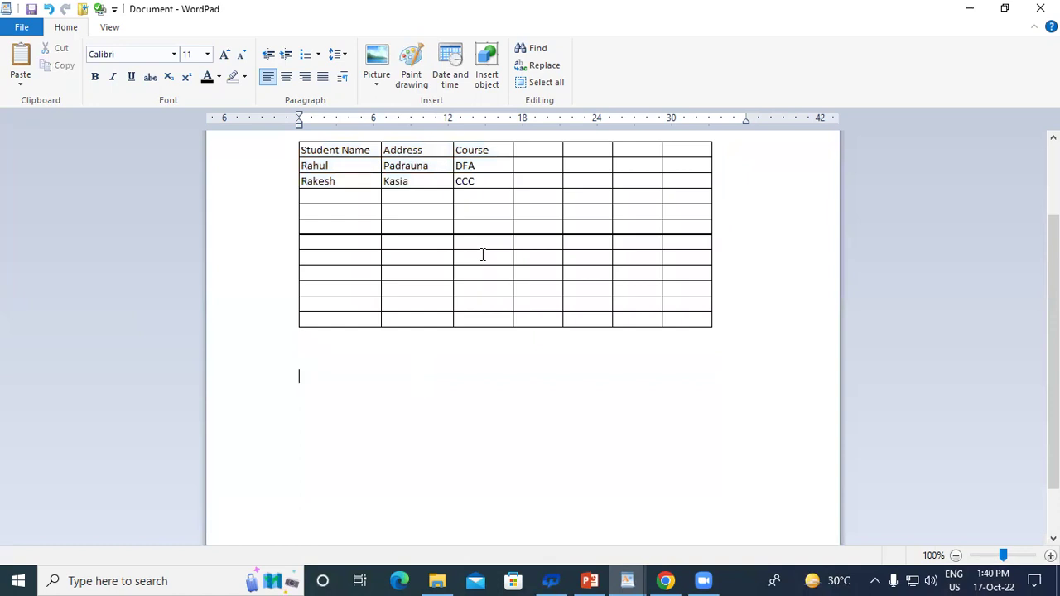
{"action": "left_click", "coordinate": [332, 201]}
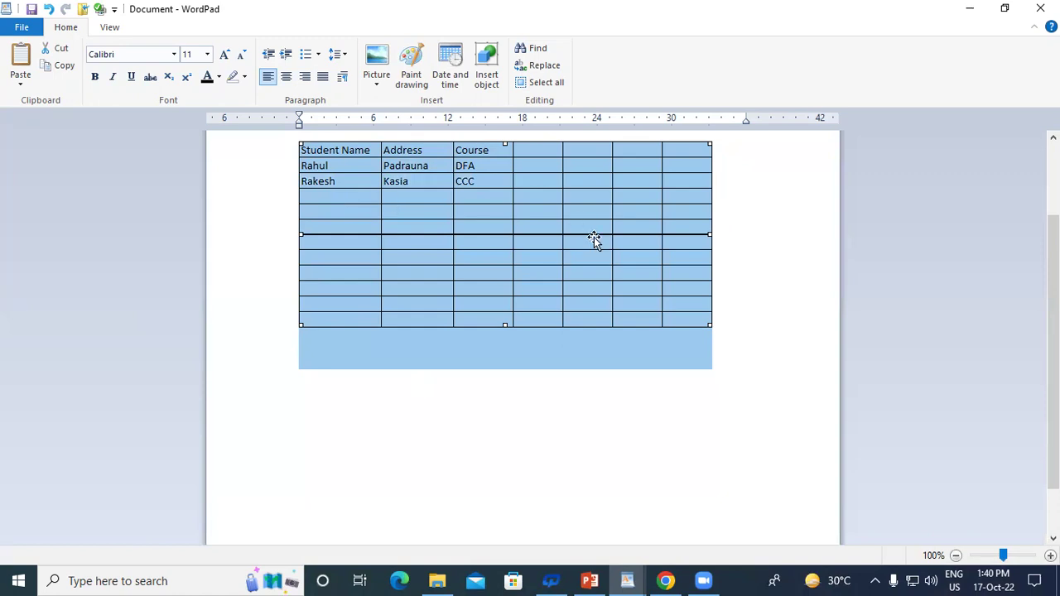
{"action": "double_click", "coordinate": [455, 199]}
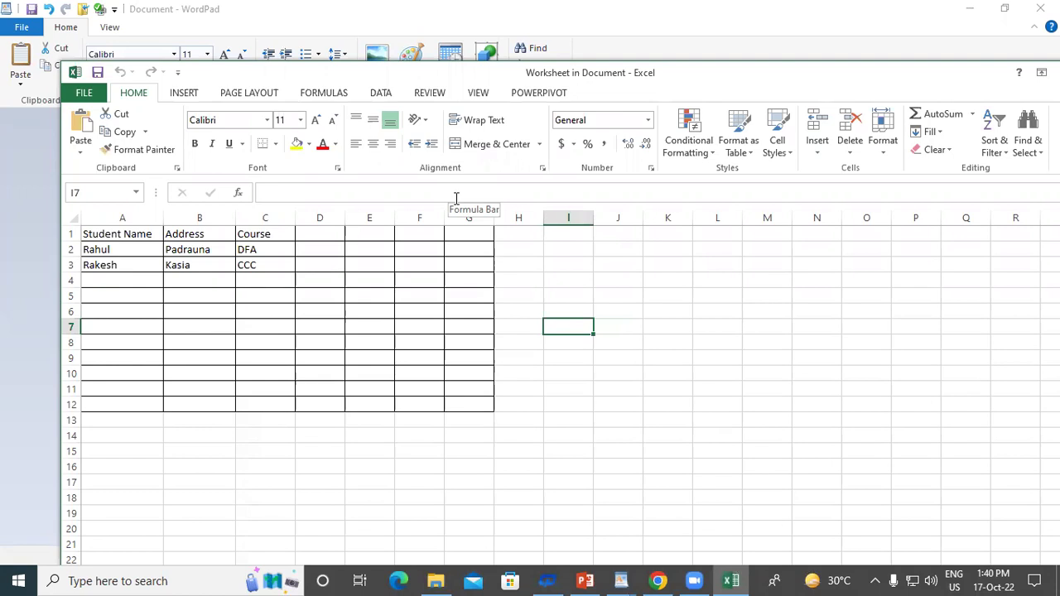
{"action": "left_click_drag", "start_coordinate": [738, 73], "coordinate": [552, 73]}
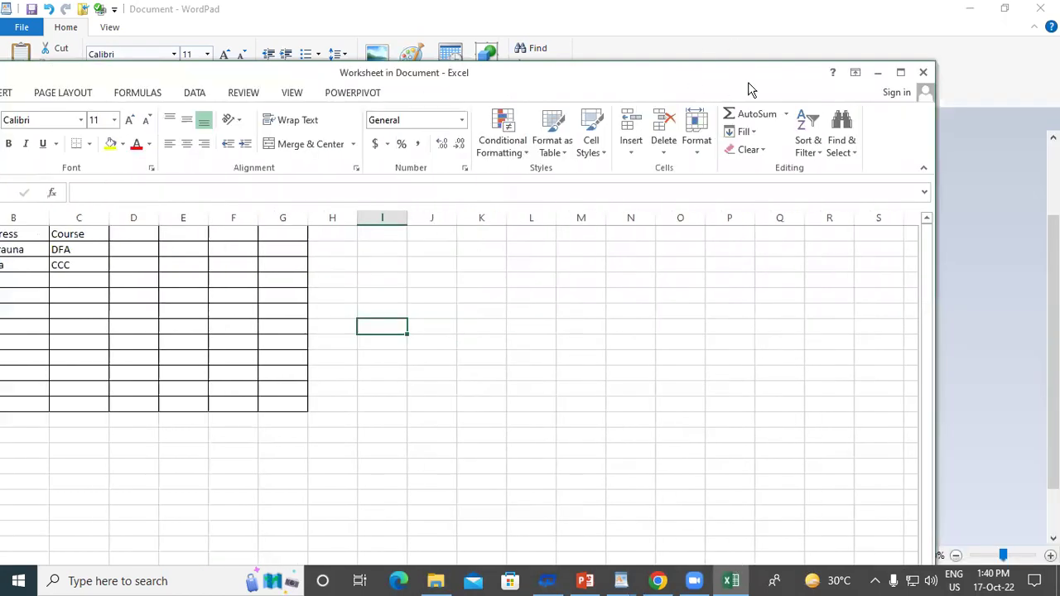
{"action": "left_click", "coordinate": [875, 74]}
- Deselect the embedded worksheet and replace the document with a blank one, discarding the unsaved changes
{"action": "left_click", "coordinate": [541, 419]}
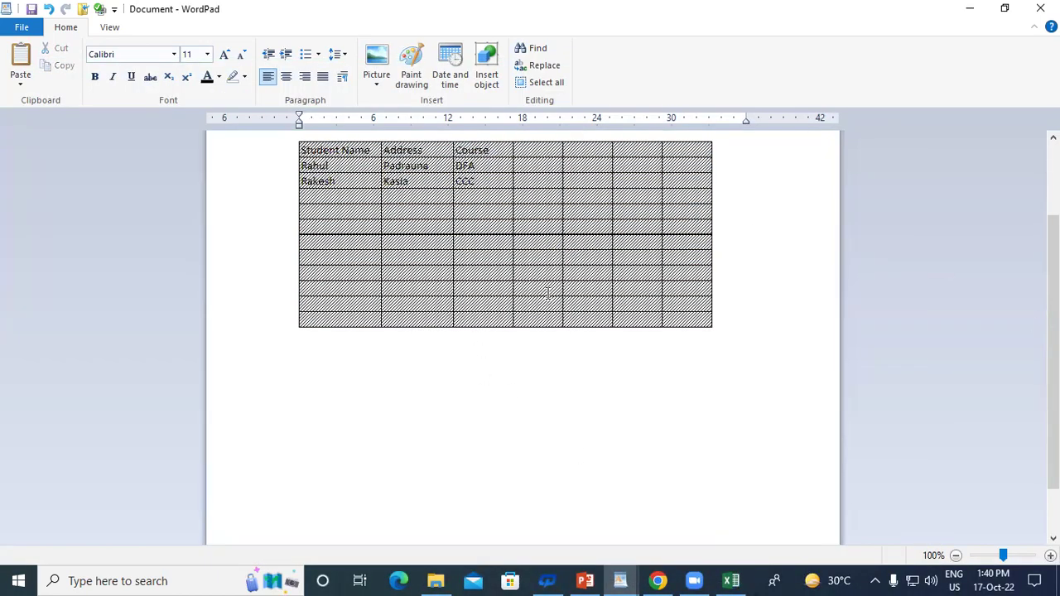
{"action": "key", "text": "alt+F4"}
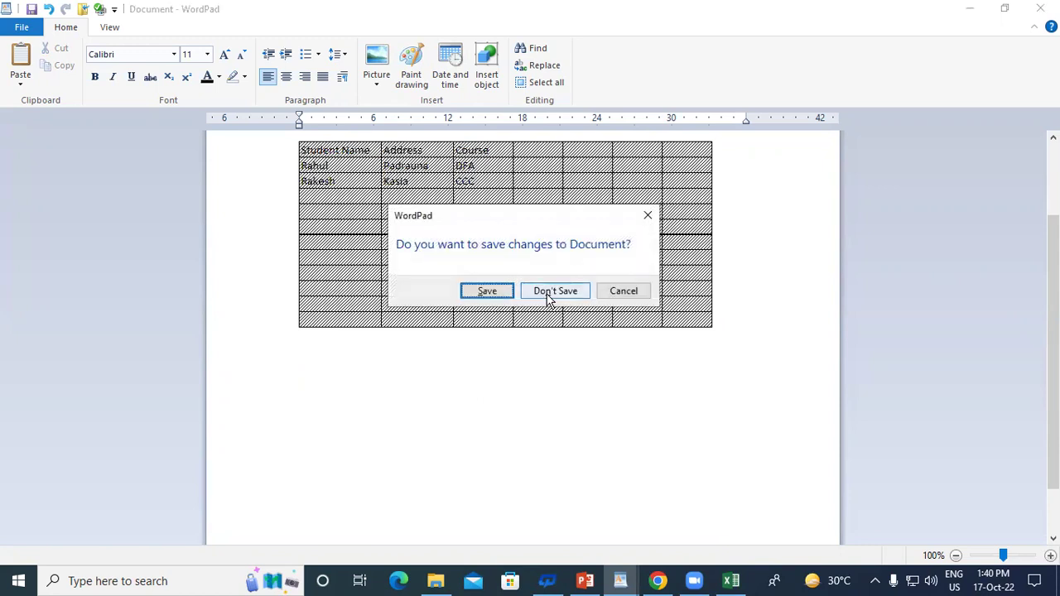
{"action": "left_click", "coordinate": [553, 292]}
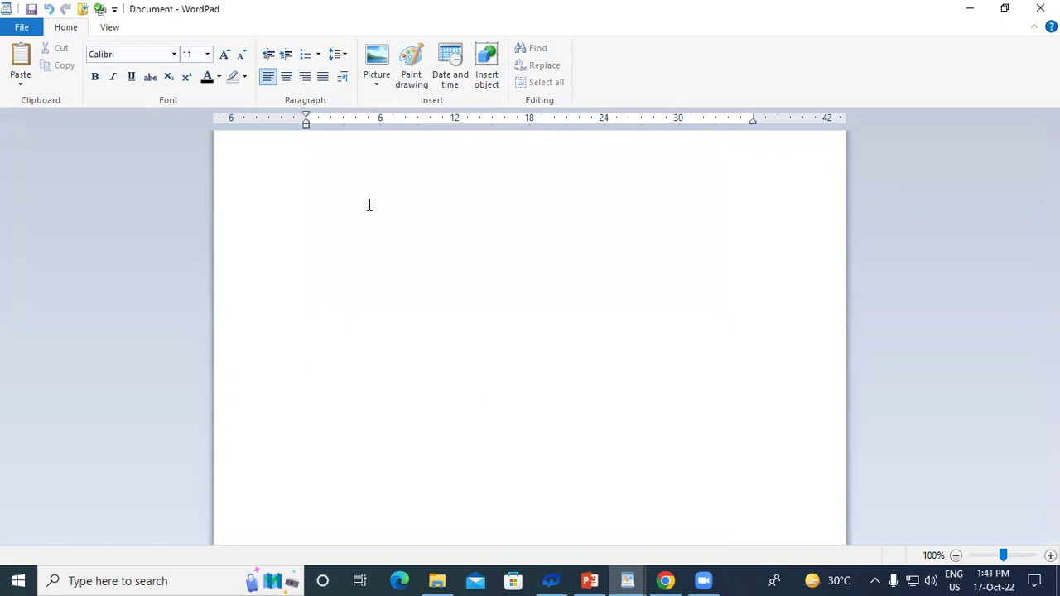
- Insert a new Microsoft PowerPoint Slide object into the blank document
{"action": "left_click", "coordinate": [487, 62]}
{"action": "left_click", "coordinate": [601, 298]}
{"action": "left_click", "coordinate": [600, 298]}
{"action": "left_click", "coordinate": [600, 298]}
{"action": "left_click", "coordinate": [600, 298]}
{"action": "left_click", "coordinate": [601, 299]}
{"action": "left_click", "coordinate": [601, 298]}
{"action": "left_click", "coordinate": [600, 298]}
{"action": "left_click", "coordinate": [601, 298]}
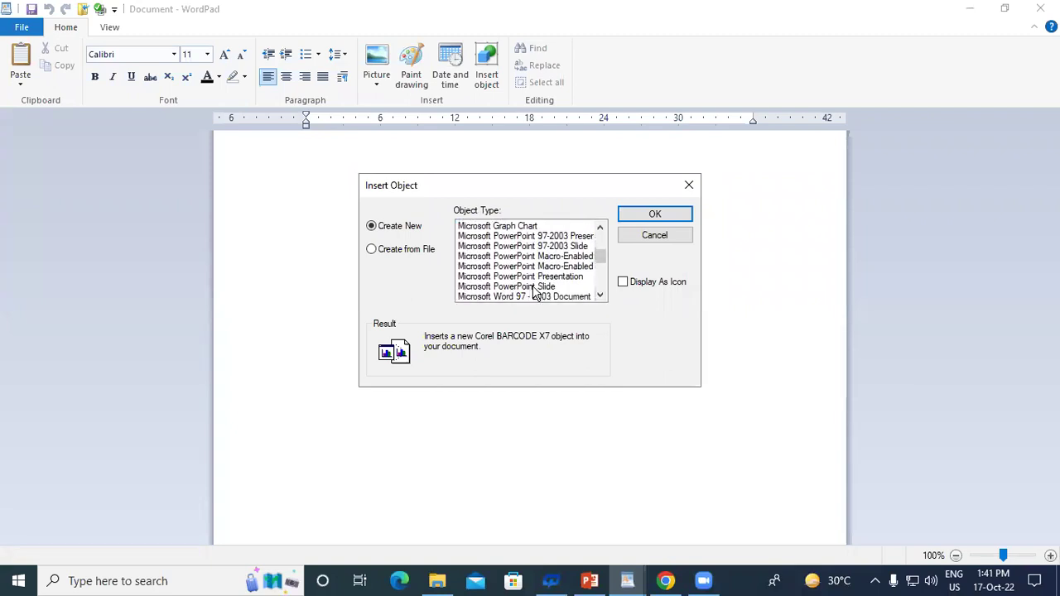
{"action": "left_click", "coordinate": [535, 287]}
{"action": "left_click", "coordinate": [644, 213]}
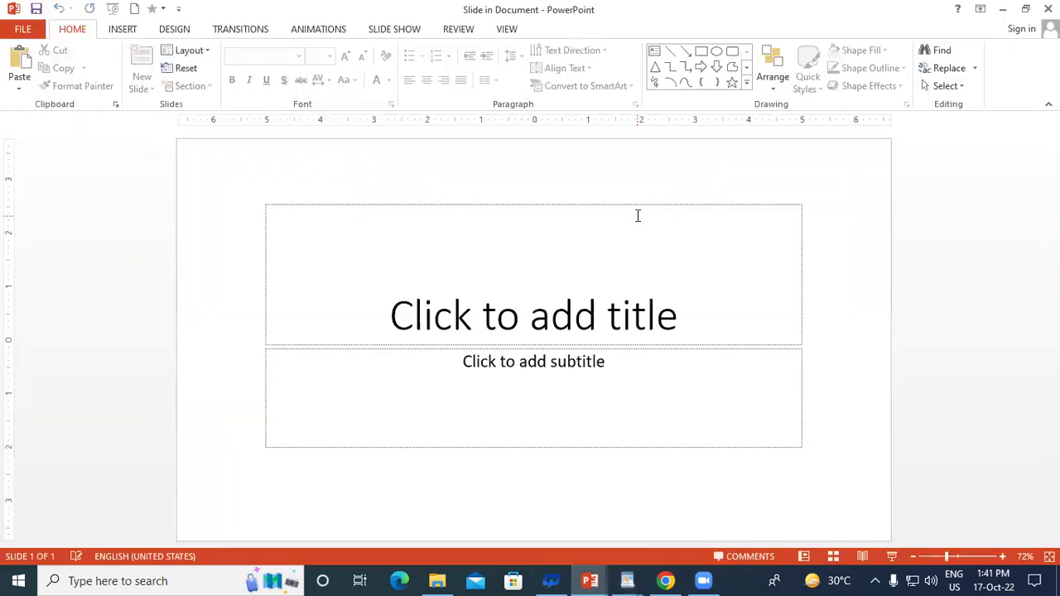
- Try the green-edged and dark teal themes on the slide, and apply the blue theme with interlocking white circles
{"action": "left_click", "coordinate": [174, 29]}
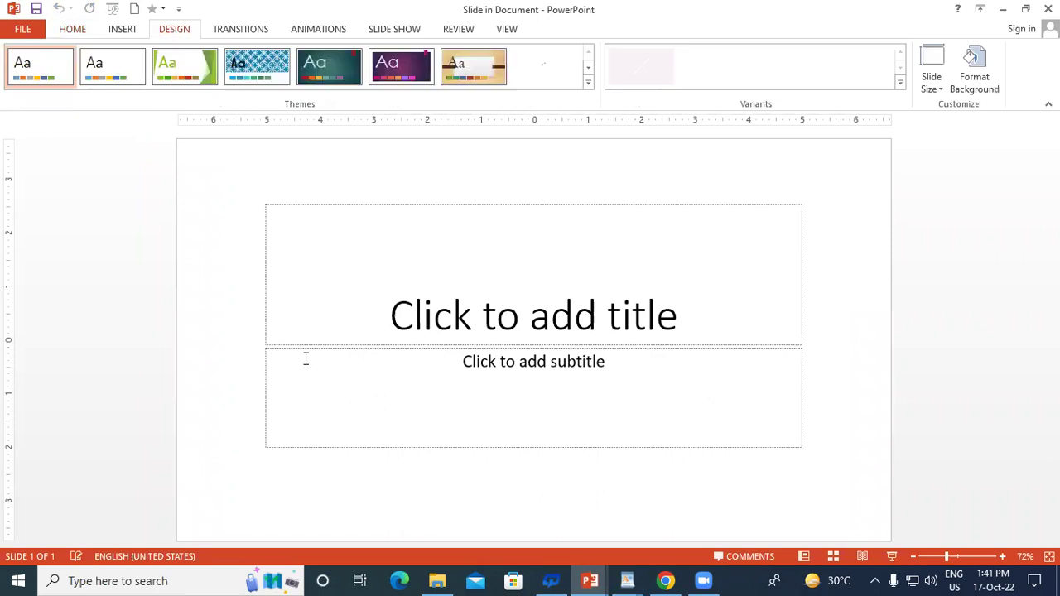
{"action": "left_click", "coordinate": [199, 66]}
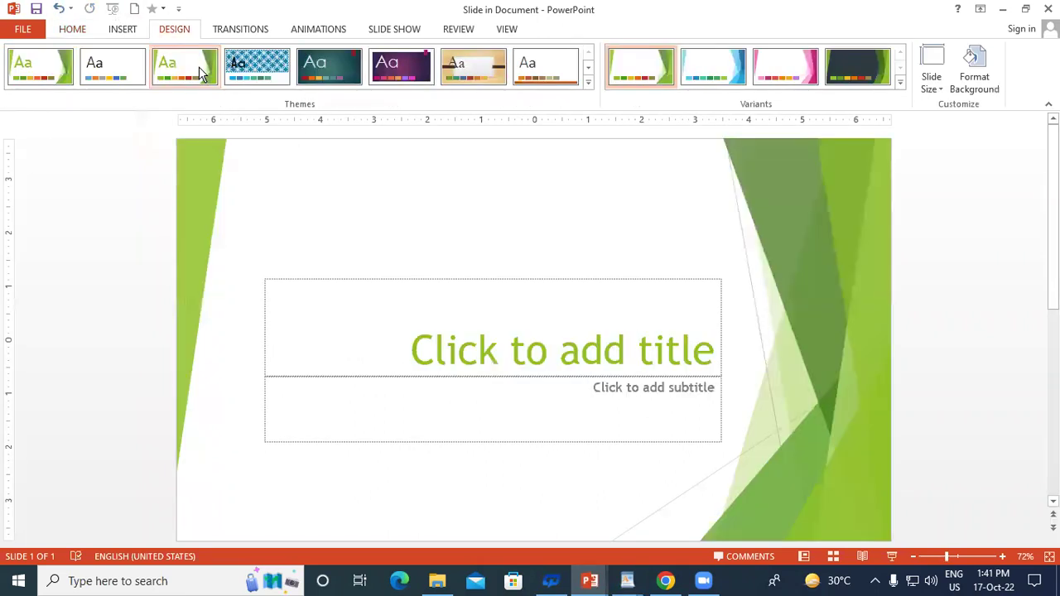
{"action": "left_click", "coordinate": [318, 68]}
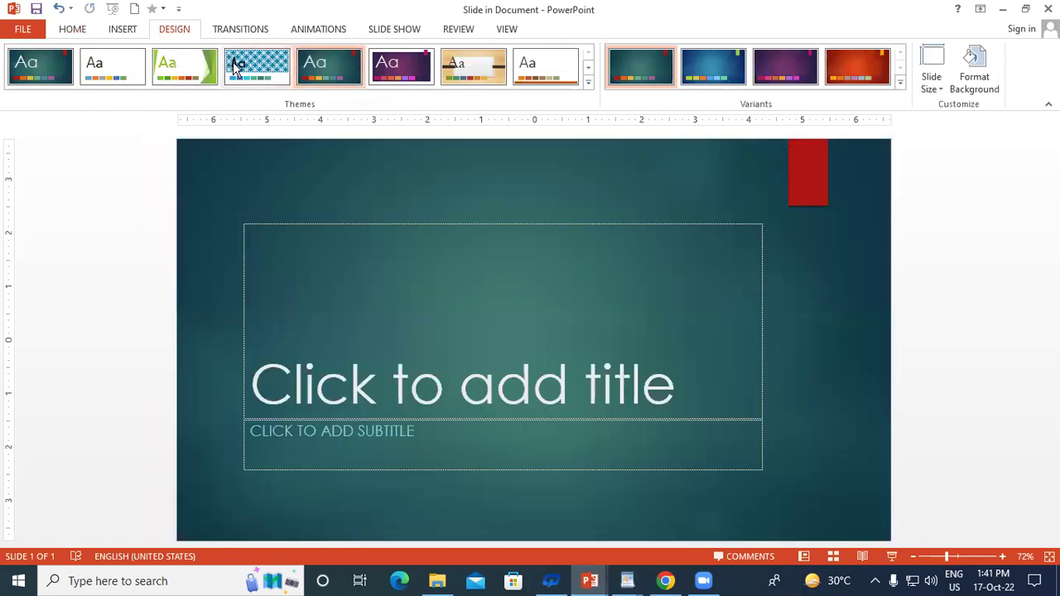
{"action": "left_click", "coordinate": [233, 62]}
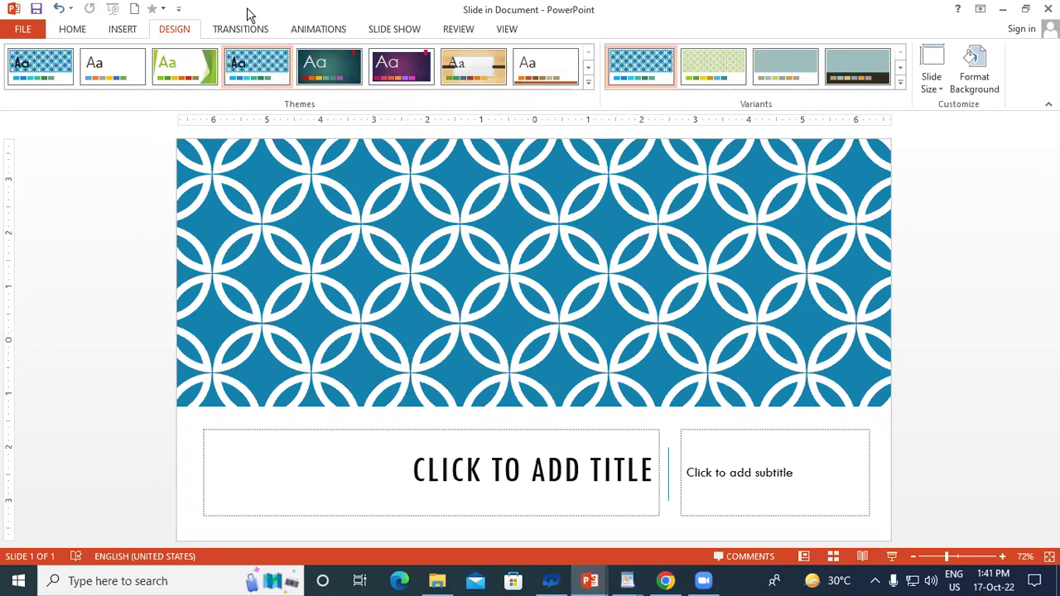
- Enter the slide title GAYATRI and the subtitle Padrauna, and deselect the text boxes
{"action": "left_click", "coordinate": [630, 471]}
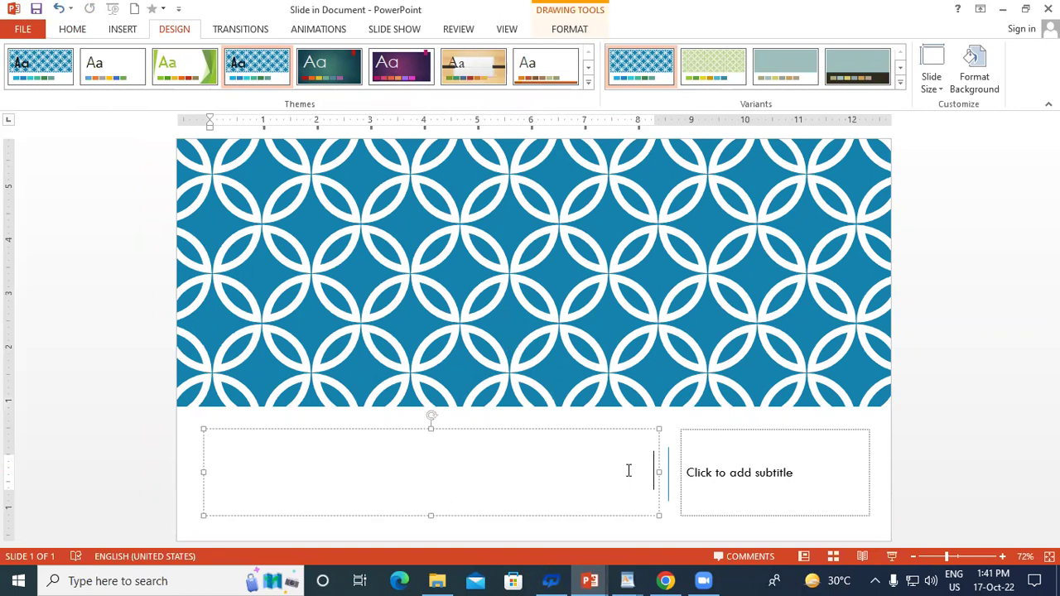
{"action": "type", "text": "GAYATRI"}
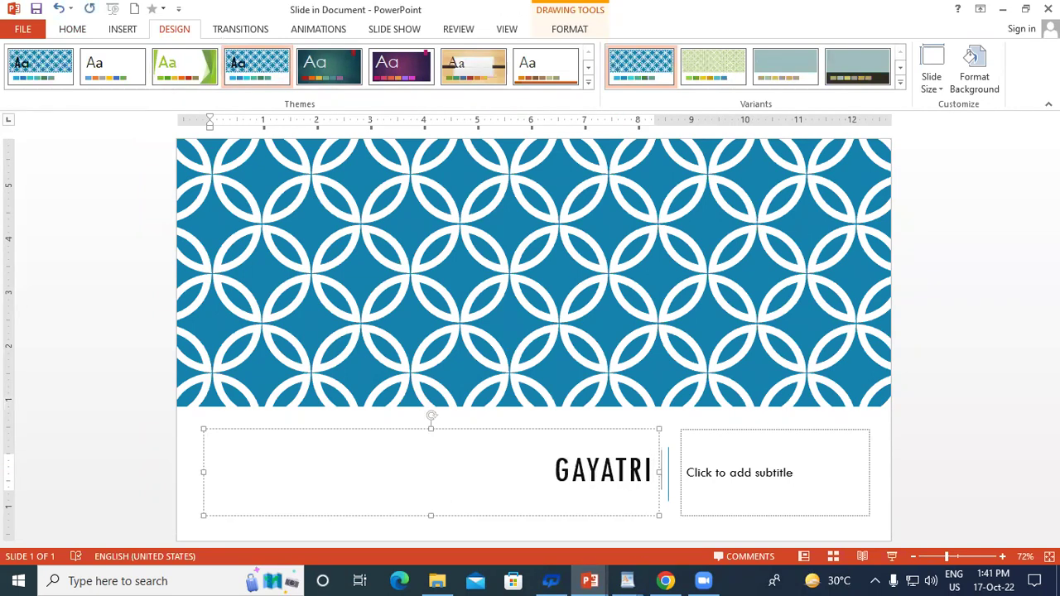
{"action": "left_click", "coordinate": [761, 473]}
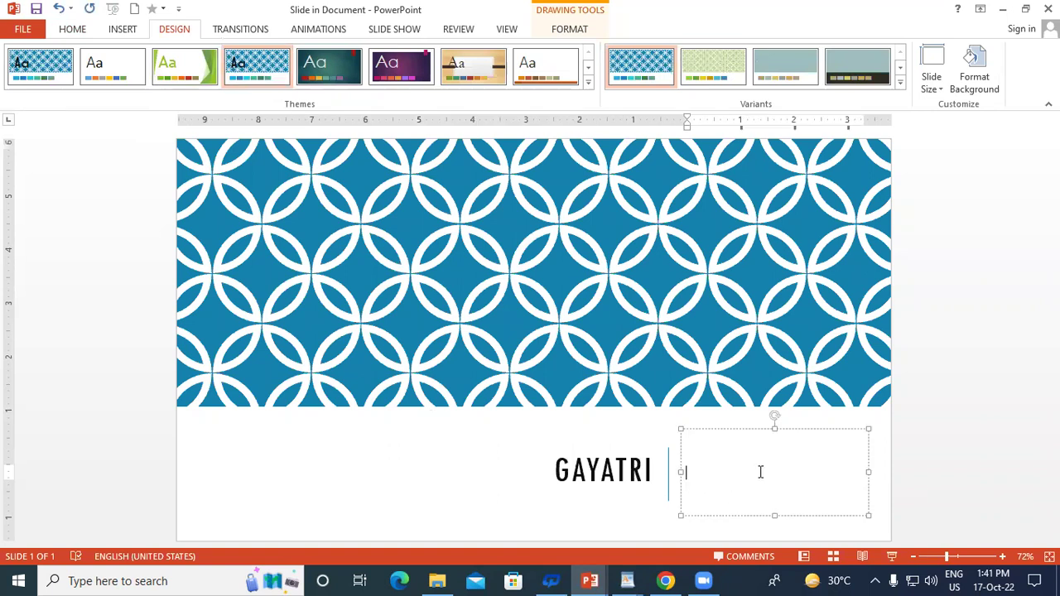
{"action": "type", "text": "Padrauna"}
{"action": "left_click", "coordinate": [948, 352]}
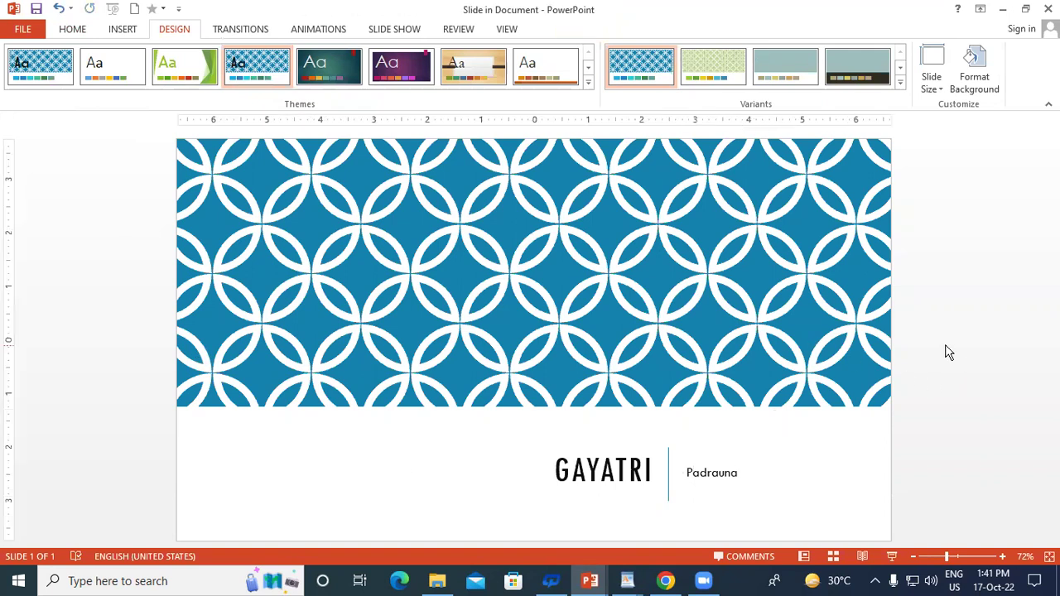
- Minimize the slide editor and switch to the WordPad document containing the embedded slide
{"action": "left_click", "coordinate": [1003, 9]}
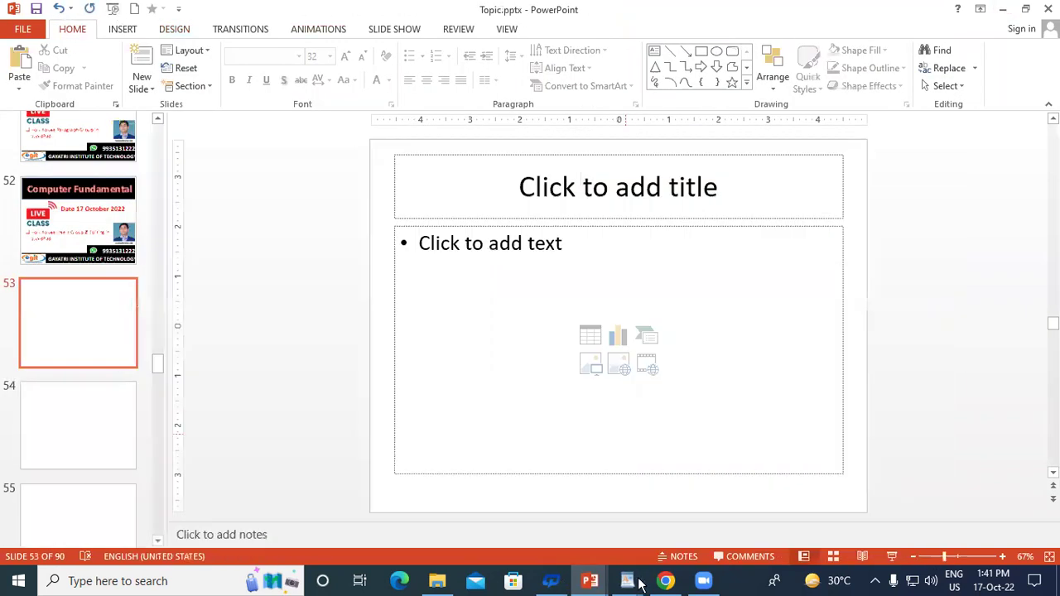
{"action": "mouse_move", "coordinate": [634, 582]}
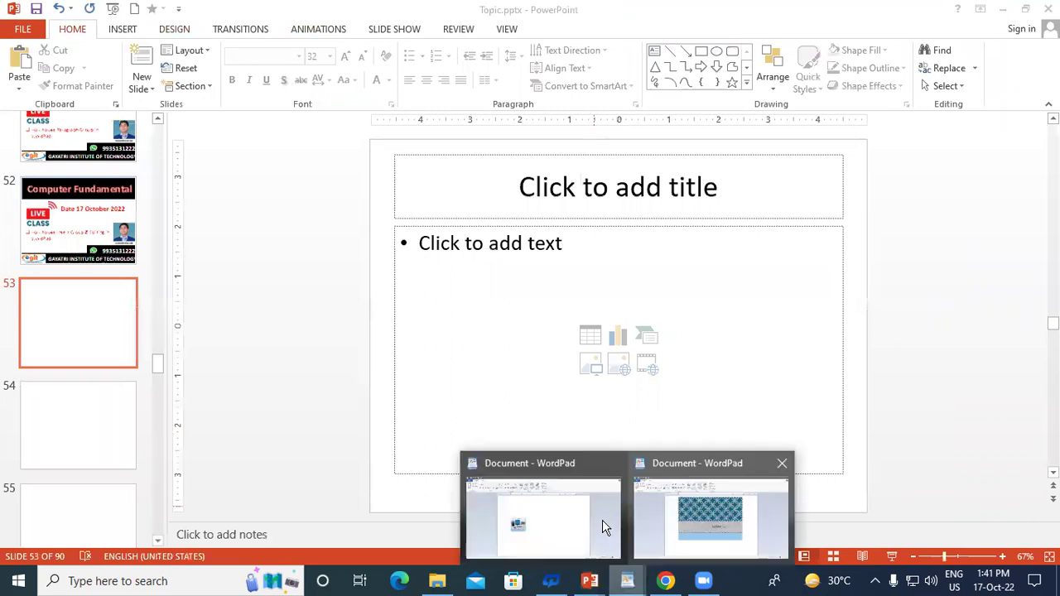
{"action": "left_click", "coordinate": [677, 513]}
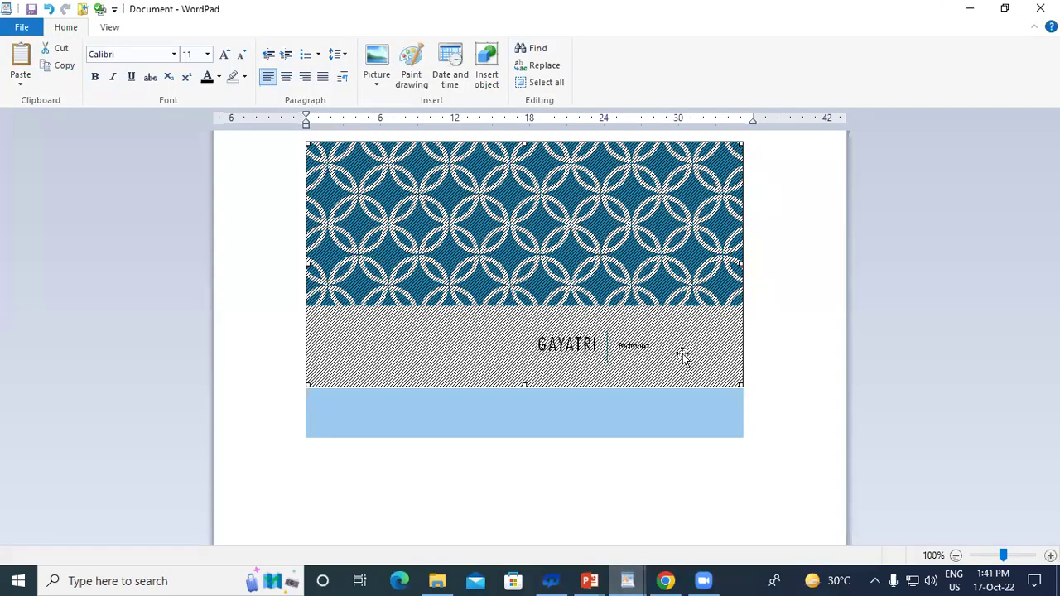
- Deselect the embedded slide and start over with an empty document without saving the changes
{"action": "left_click", "coordinate": [645, 418]}
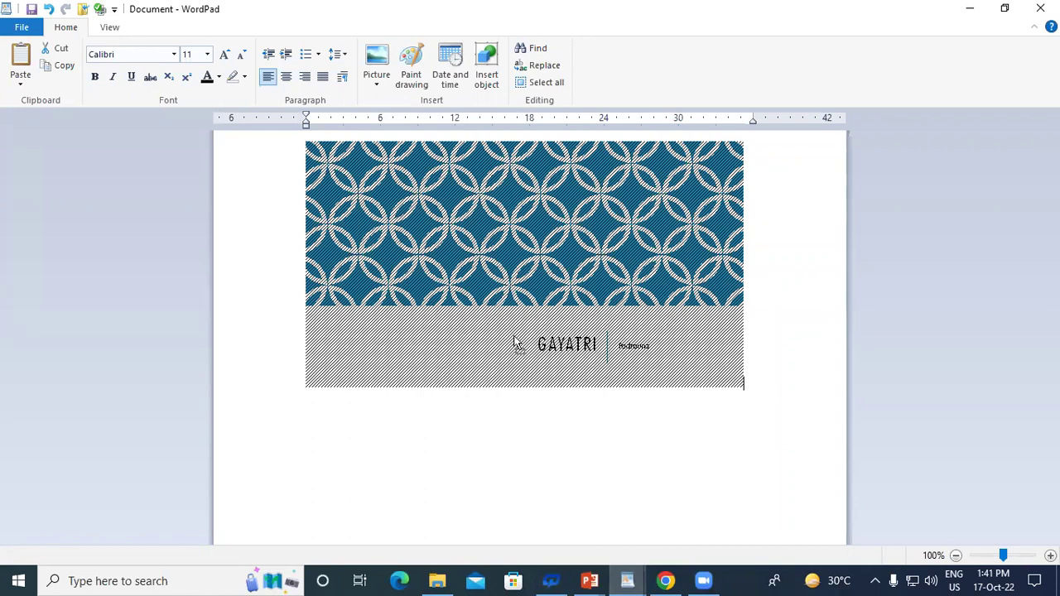
{"action": "left_click_drag", "start_coordinate": [744, 385], "coordinate": [371, 331]}
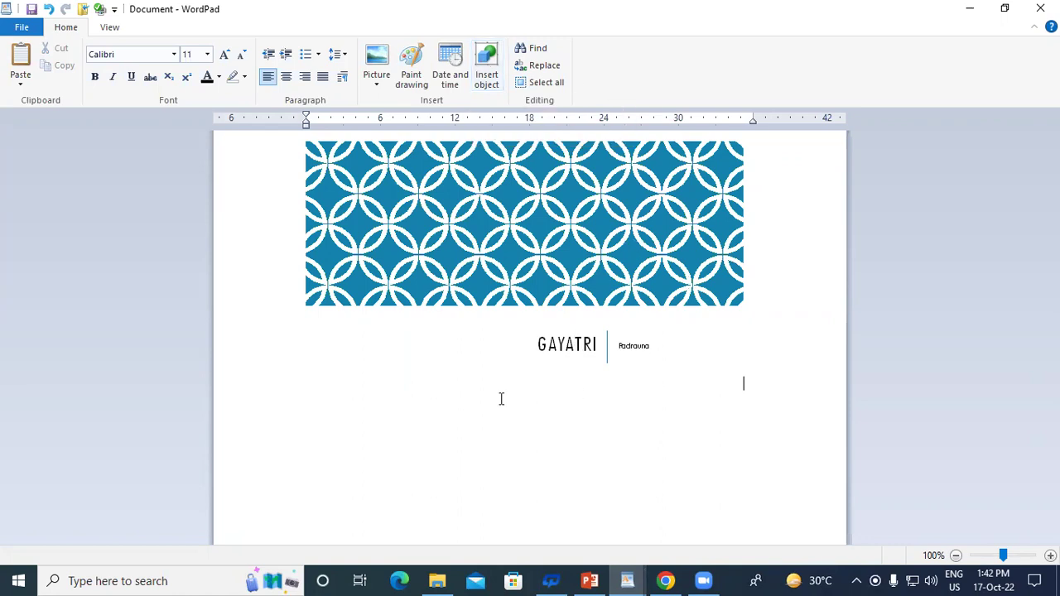
{"action": "key", "text": "alt+F4"}
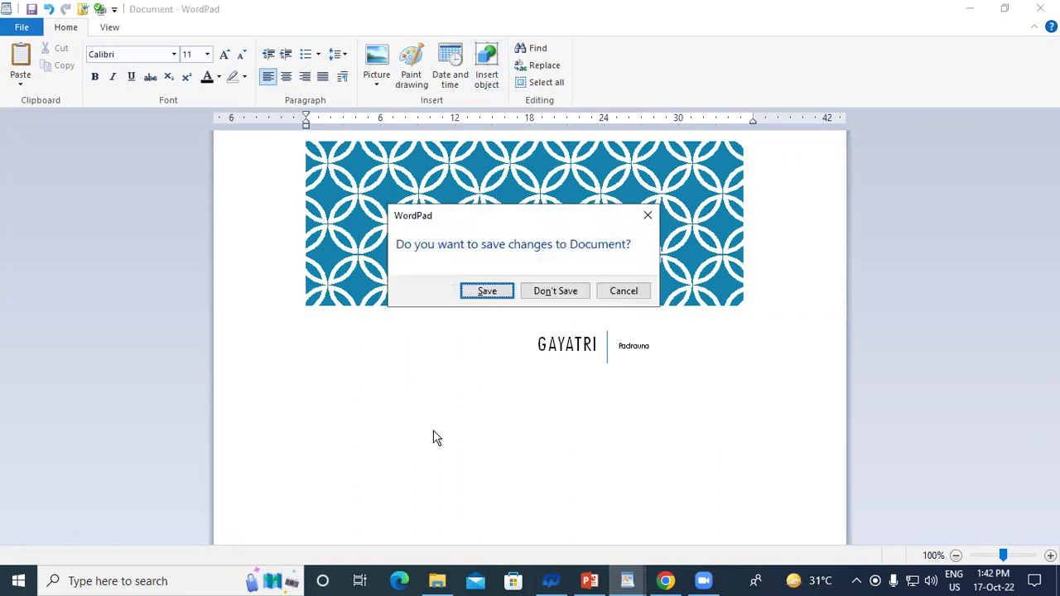
{"action": "left_click", "coordinate": [571, 293]}
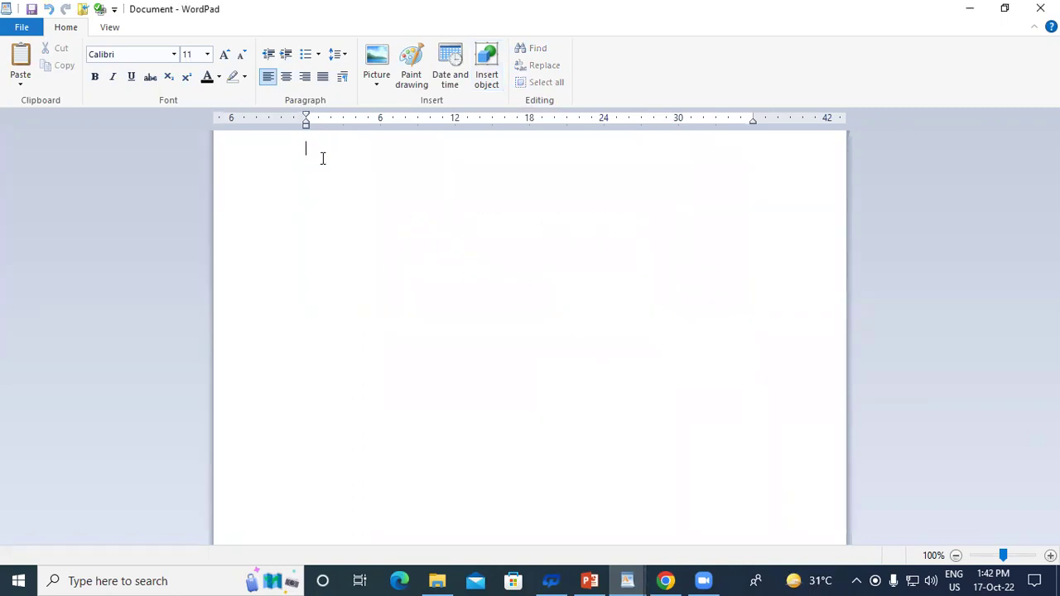
- Examine the Create from File option for inserting objects, browse the Documents folder, and close without inserting anything
{"action": "left_click", "coordinate": [487, 73]}
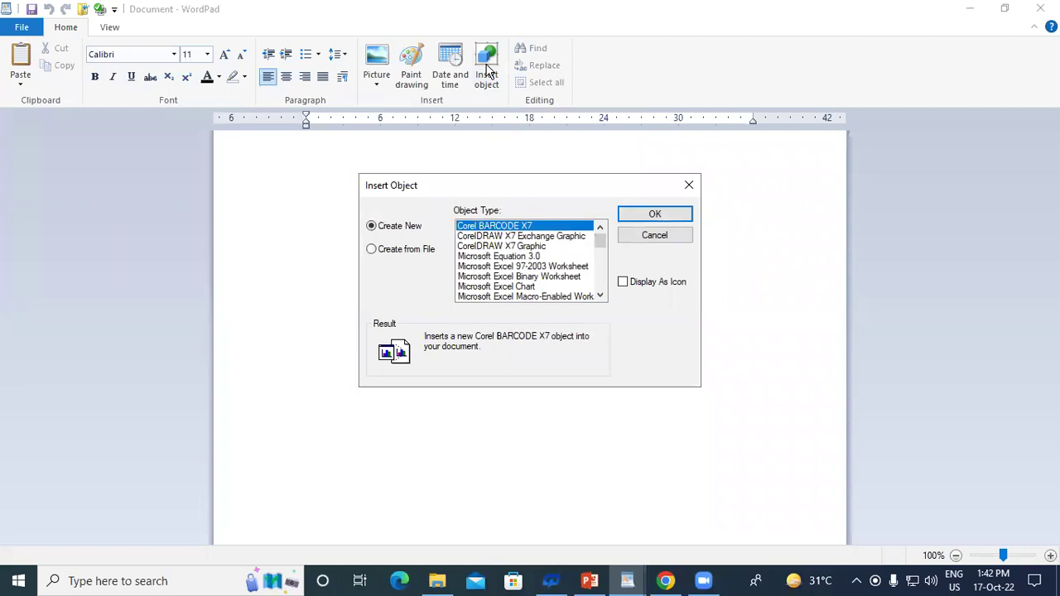
{"action": "left_click", "coordinate": [372, 248]}
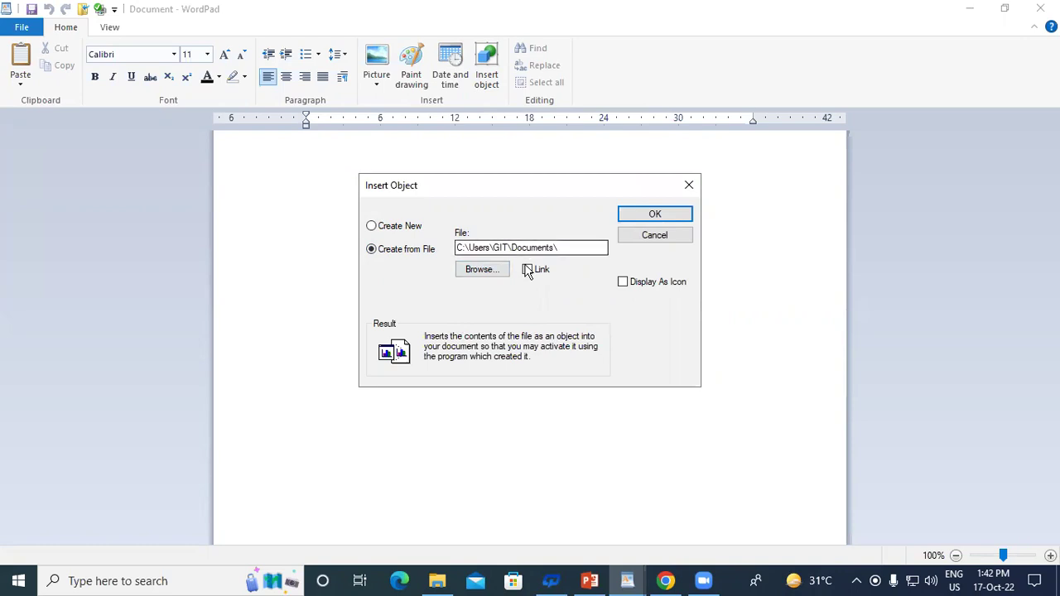
{"action": "left_click", "coordinate": [477, 270]}
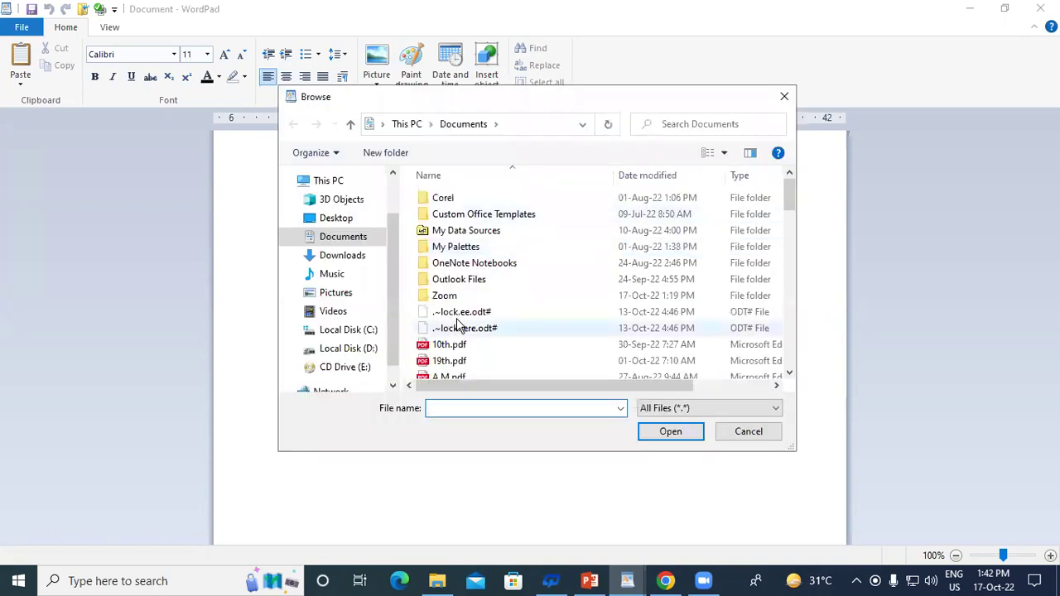
{"action": "scroll", "coordinate": [464, 328], "scroll_direction": "down", "scroll_amount": 2}
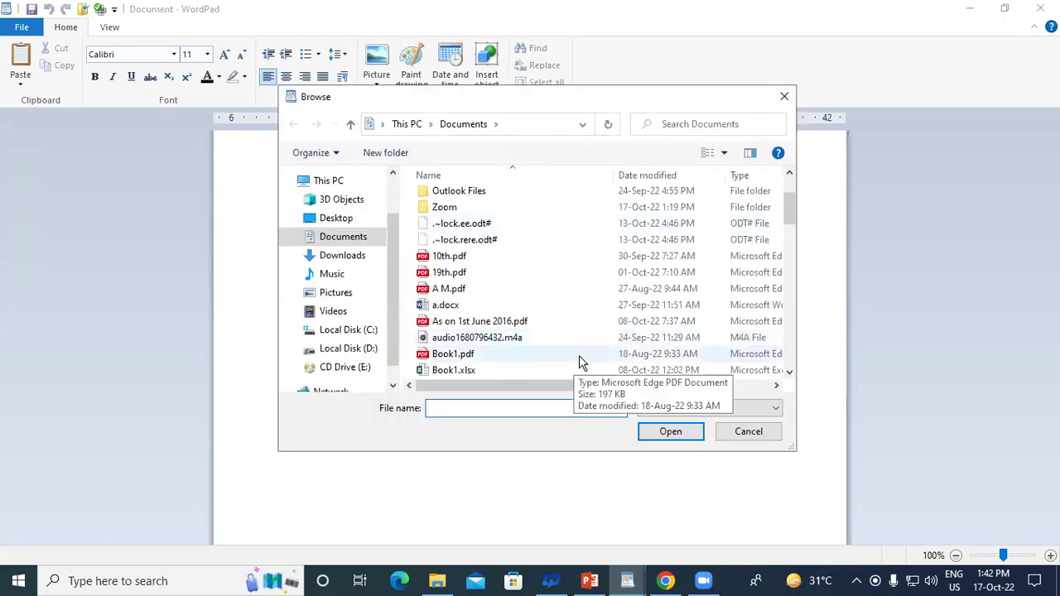
{"action": "key", "text": "Escape"}
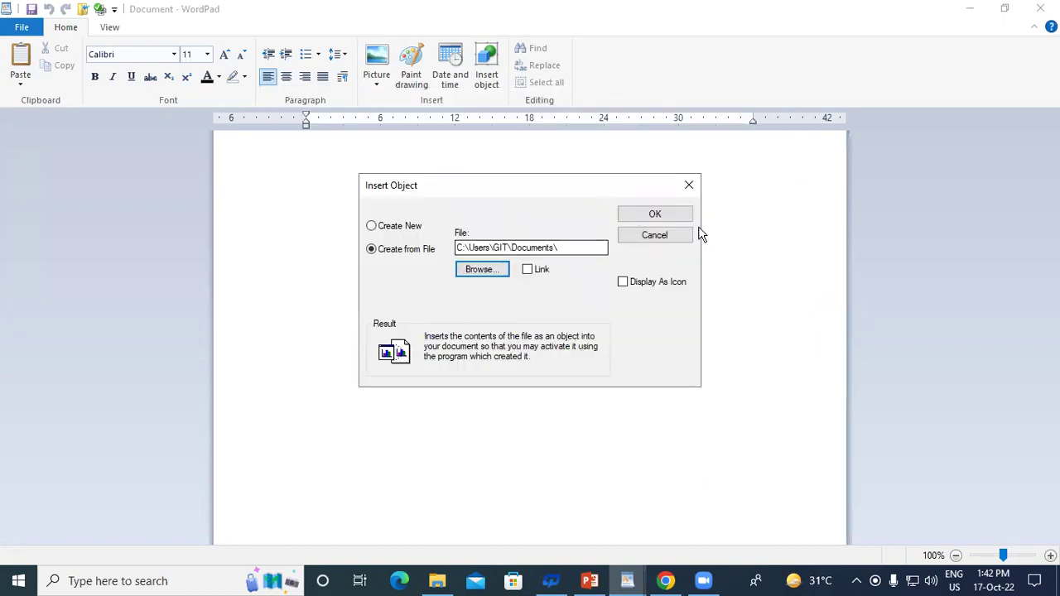
{"action": "left_click", "coordinate": [687, 185]}
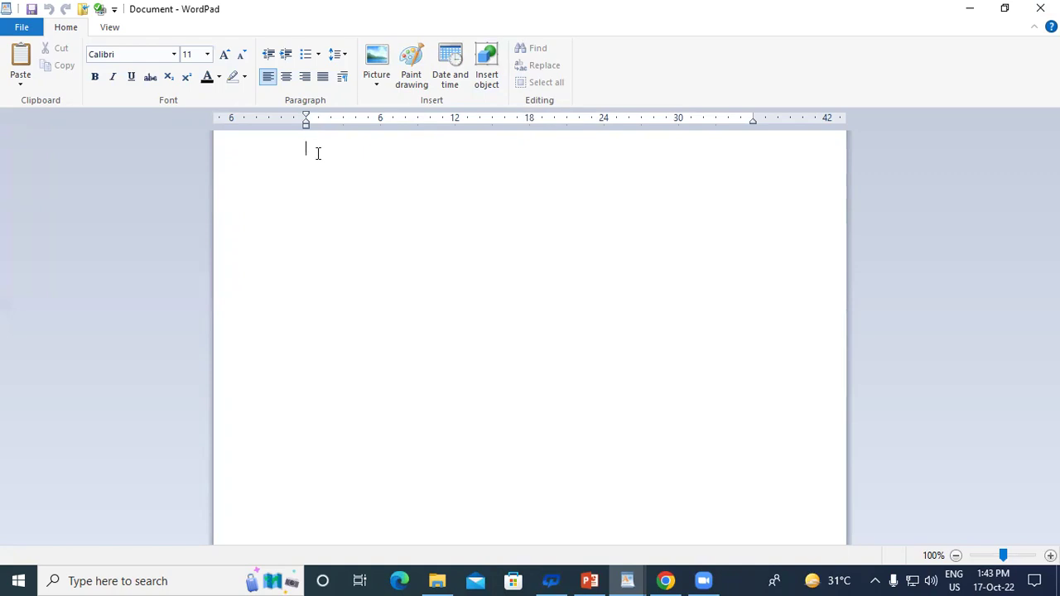
- Switch to Chrome and copy the paragraph under the More Than Meetings heading on the Zoom page
{"action": "left_click", "coordinate": [666, 581]}
{"action": "left_click", "coordinate": [111, 14]}
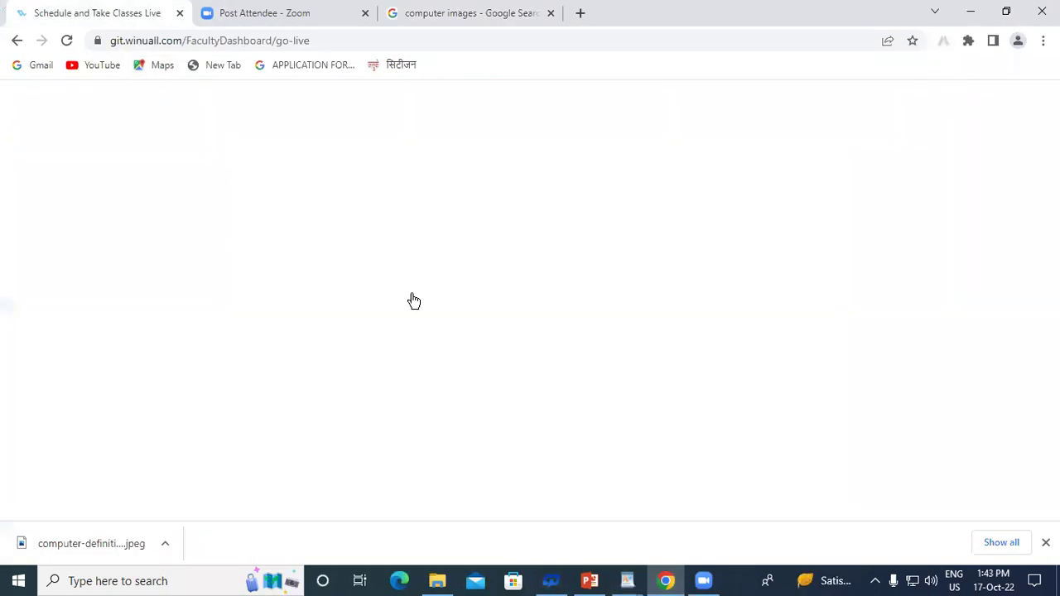
{"action": "left_click", "coordinate": [248, 14]}
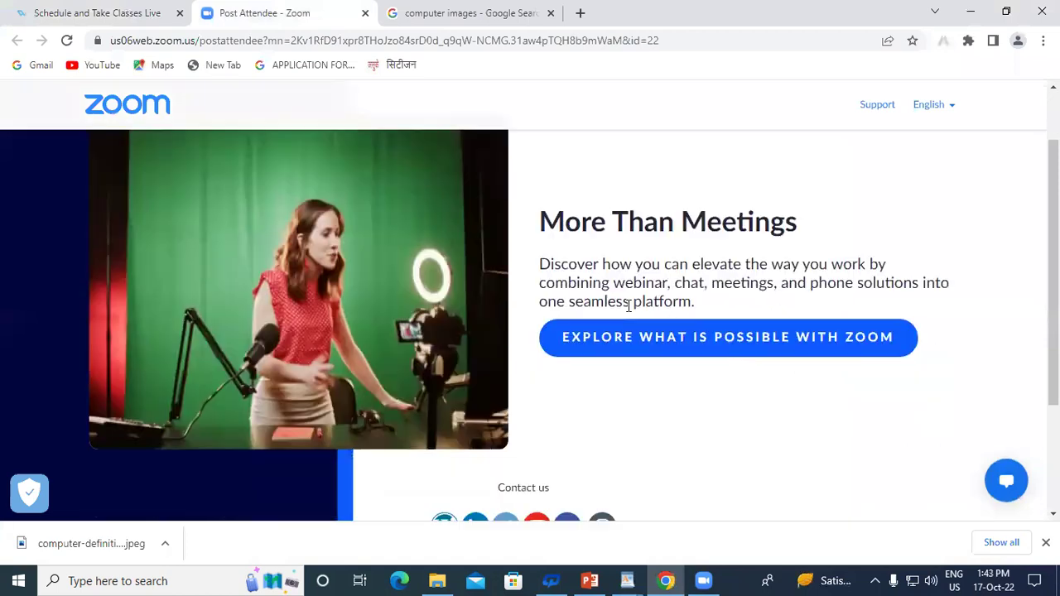
{"action": "left_click_drag", "start_coordinate": [540, 263], "coordinate": [743, 315]}
{"action": "right_click", "coordinate": [685, 288]}
{"action": "left_click", "coordinate": [714, 298]}
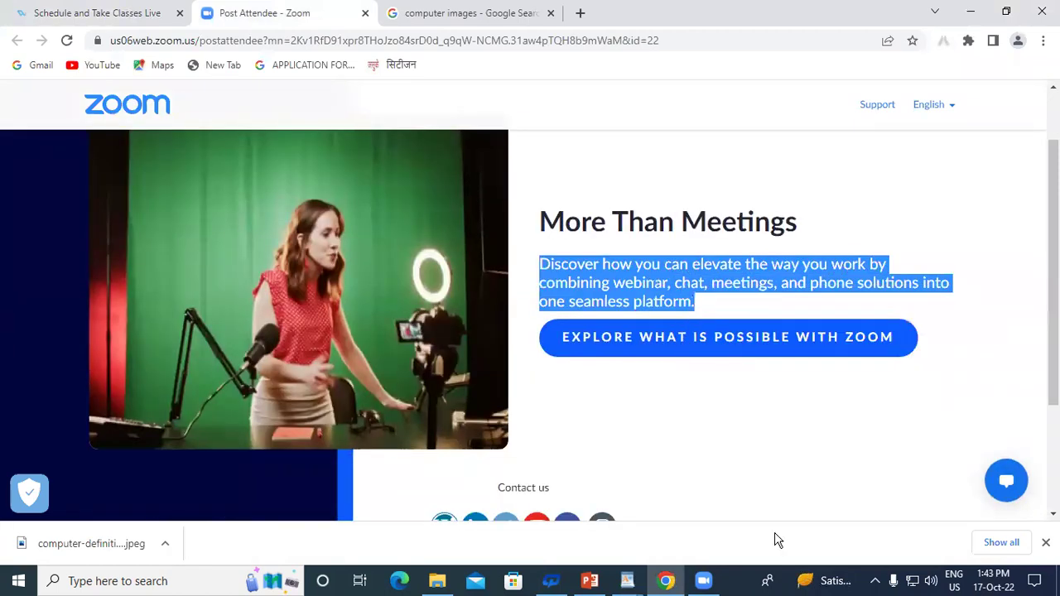
- Switch to the blank WordPad document, paste the copied paragraph and select all of the text
{"action": "left_click", "coordinate": [621, 581]}
{"action": "left_click", "coordinate": [701, 513]}
{"action": "right_click", "coordinate": [346, 195]}
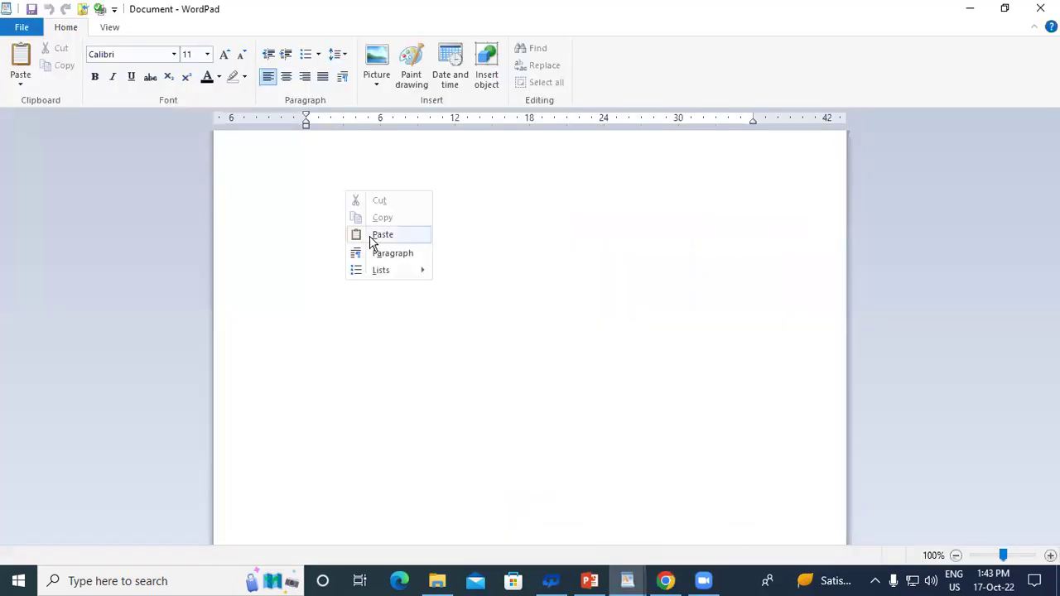
{"action": "left_click", "coordinate": [371, 236]}
{"action": "key", "text": "ctrl+a"}
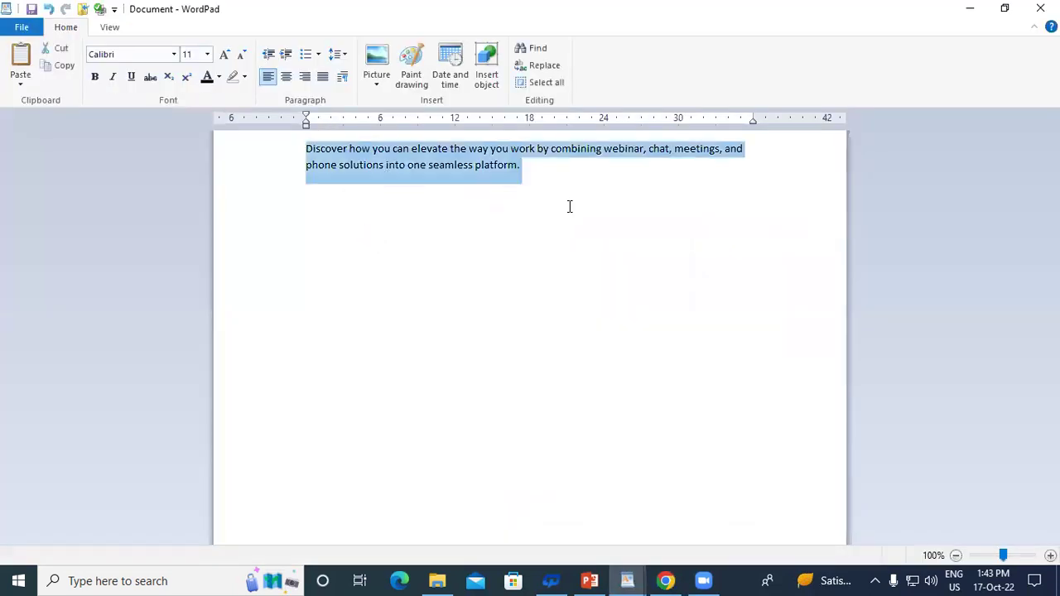
- Increase the selected paragraph's font size to 20 and deselect the text
{"action": "left_click", "coordinate": [225, 56]}
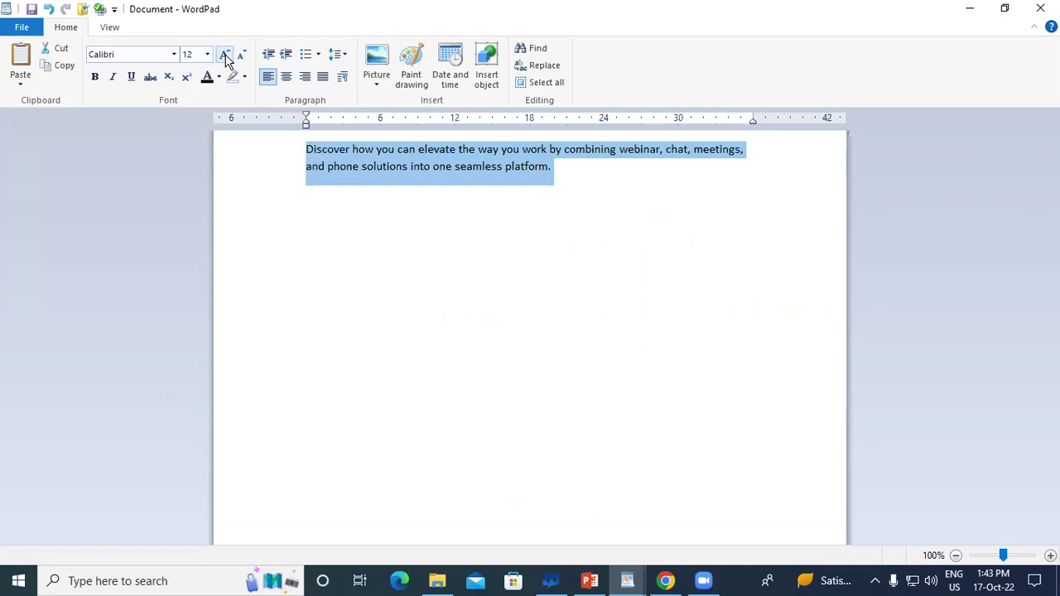
{"action": "left_click", "coordinate": [225, 55]}
{"action": "left_click", "coordinate": [226, 56]}
{"action": "left_click", "coordinate": [226, 56]}
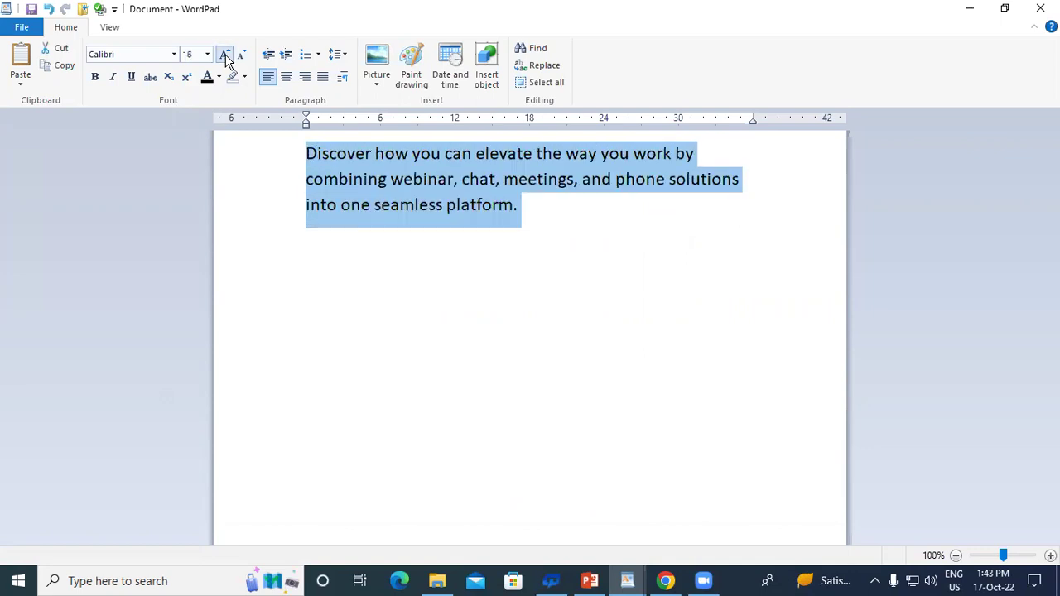
{"action": "left_click", "coordinate": [225, 55]}
{"action": "left_click", "coordinate": [665, 227]}
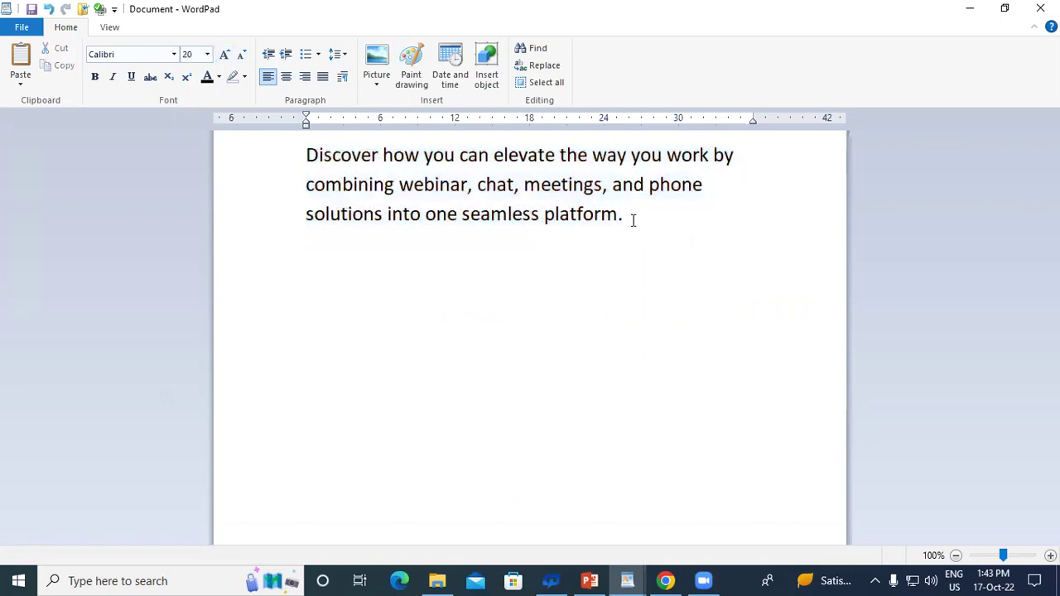
- Paste three more copies of the paragraph below the existing one, starting on the line after it
{"action": "left_click_drag", "start_coordinate": [311, 160], "coordinate": [640, 239]}
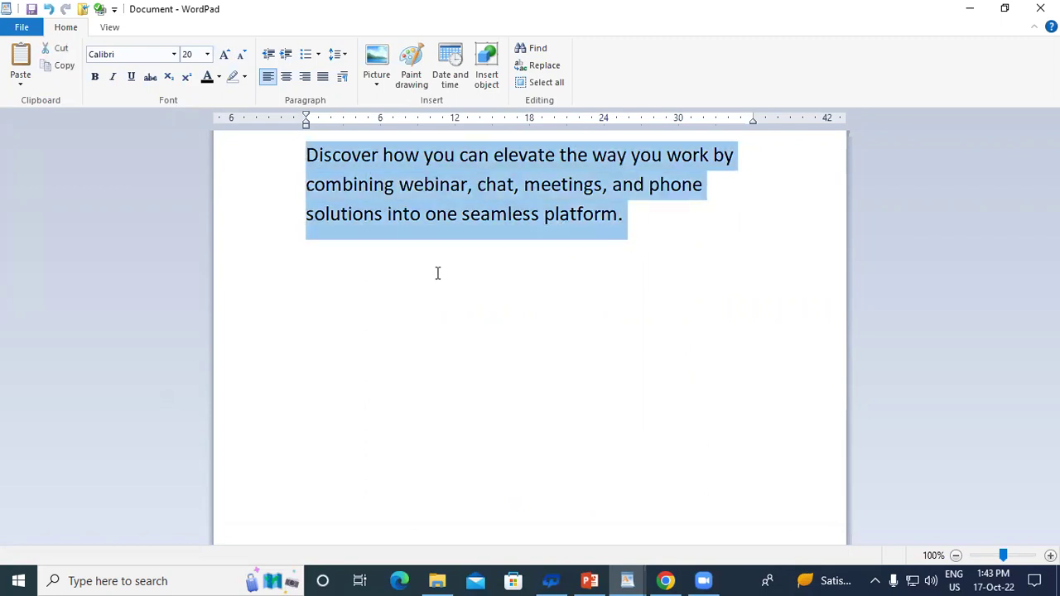
{"action": "left_click", "coordinate": [342, 260]}
{"action": "left_click", "coordinate": [658, 225]}
{"action": "key", "text": "Return"}
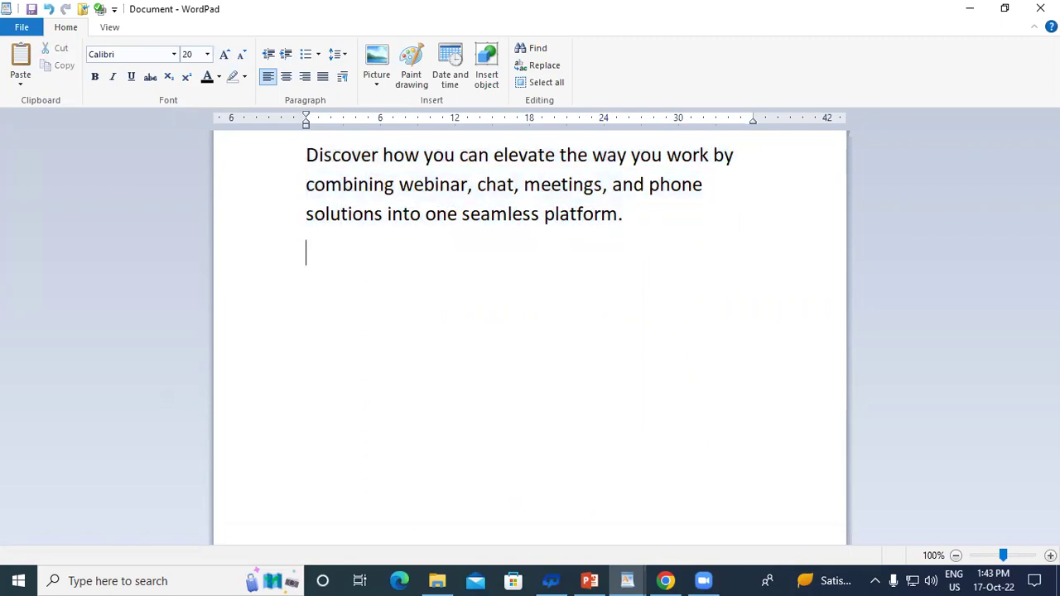
{"action": "key", "text": "ctrl+v"}
{"action": "key", "text": "ctrl+v"}
{"action": "key", "text": "ctrl+v"}
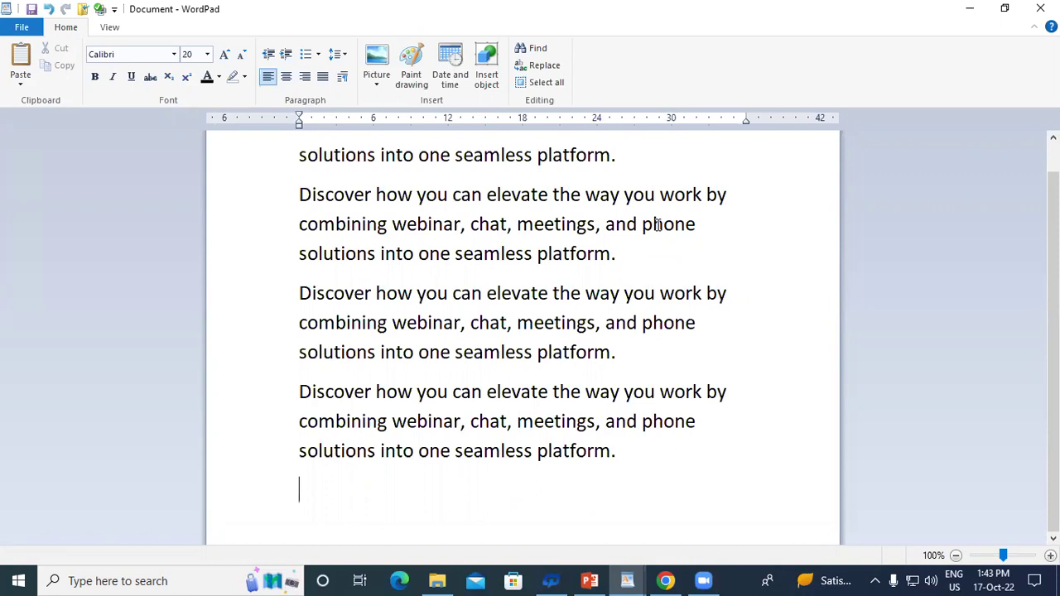
{"action": "left_click", "coordinate": [535, 48]}
{"action": "left_click_drag", "start_coordinate": [133, 243], "coordinate": [360, 193]}
{"action": "left_click", "coordinate": [531, 181]}
- Search for the first occurrence of "you" after the start of the line "solutions into one seamless platform."
{"action": "left_click", "coordinate": [690, 160]}
{"action": "left_click", "coordinate": [292, 160]}
{"action": "left_click", "coordinate": [300, 157]}
{"action": "key", "text": "ctrl+f"}
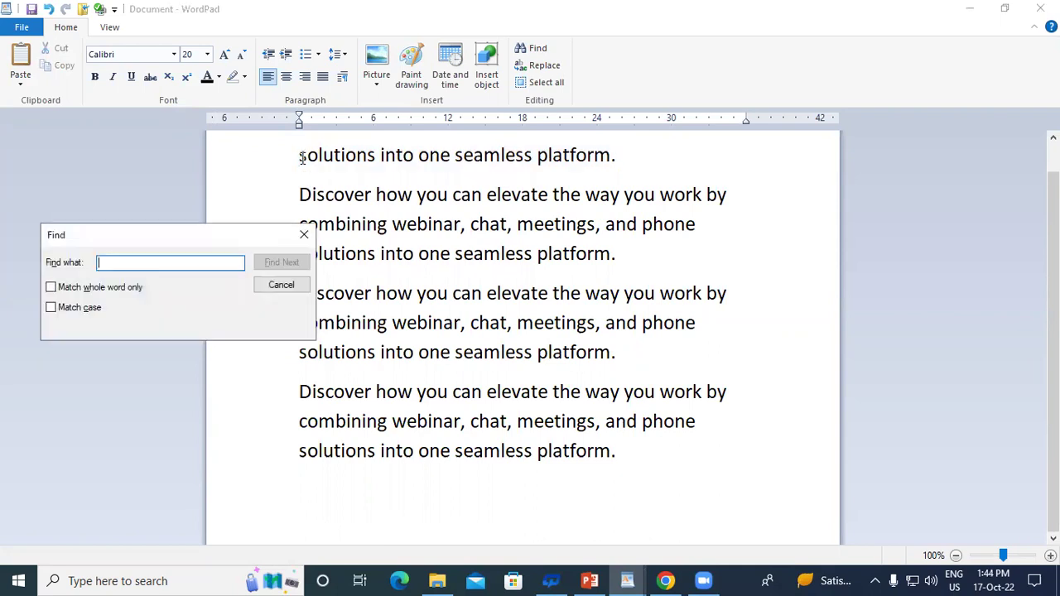
{"action": "left_click_drag", "start_coordinate": [197, 239], "coordinate": [752, 188]}
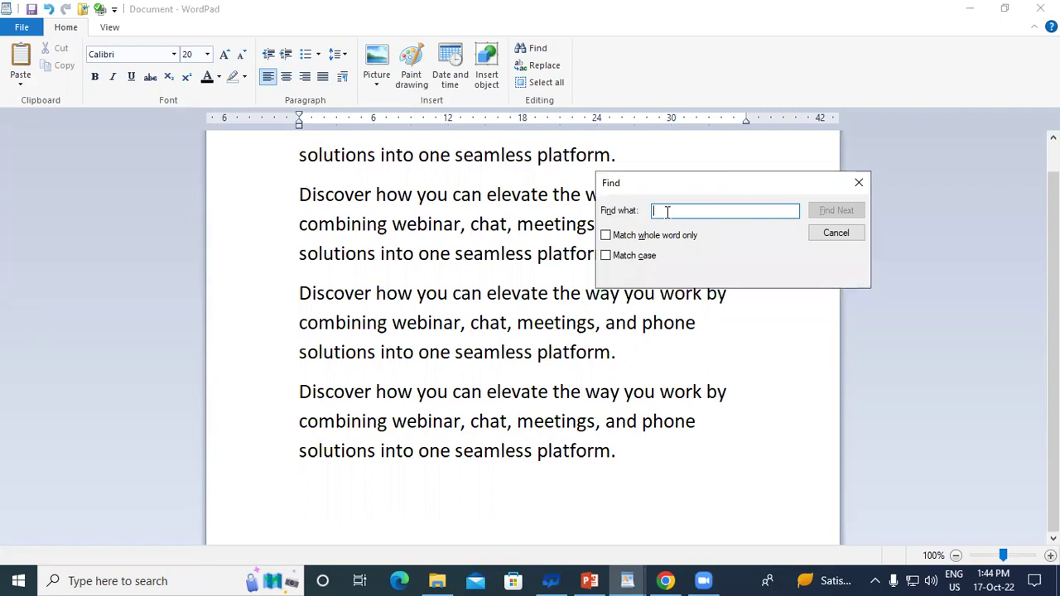
{"action": "type", "text": "you"}
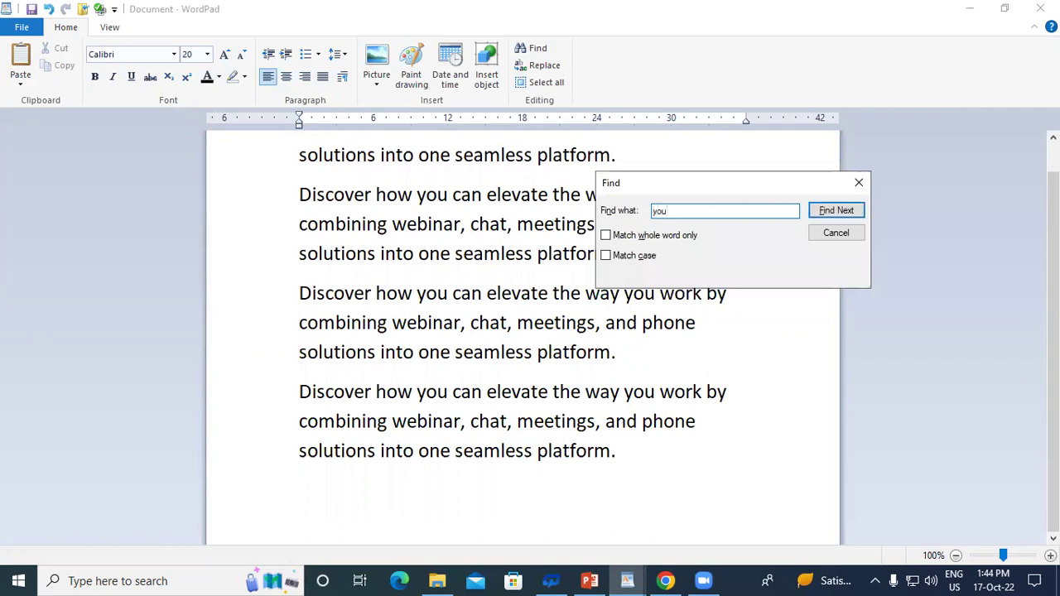
{"action": "left_click_drag", "start_coordinate": [702, 190], "coordinate": [740, 173]}
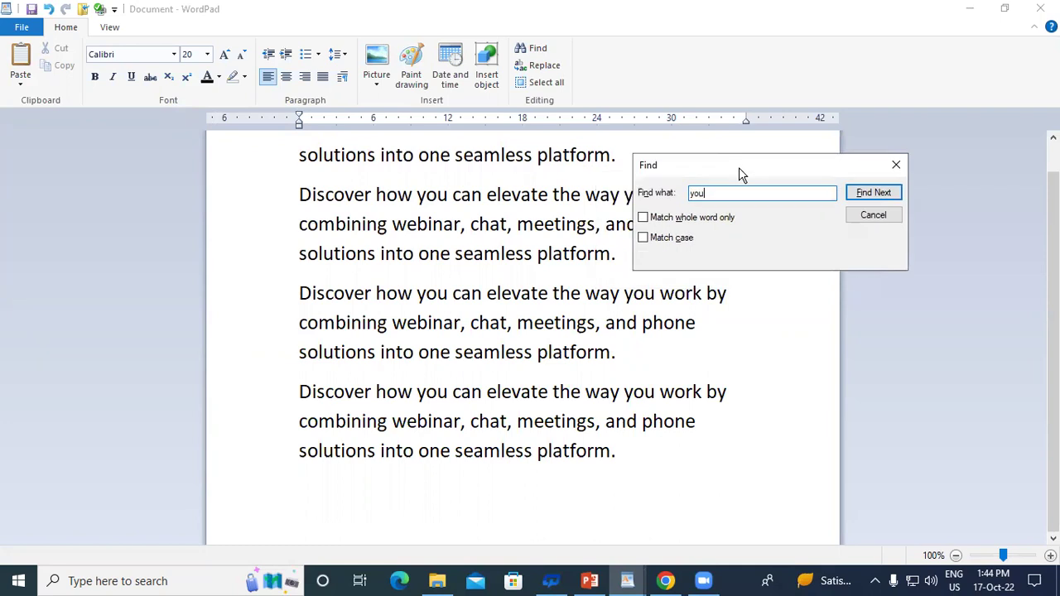
{"action": "left_click", "coordinate": [870, 193]}
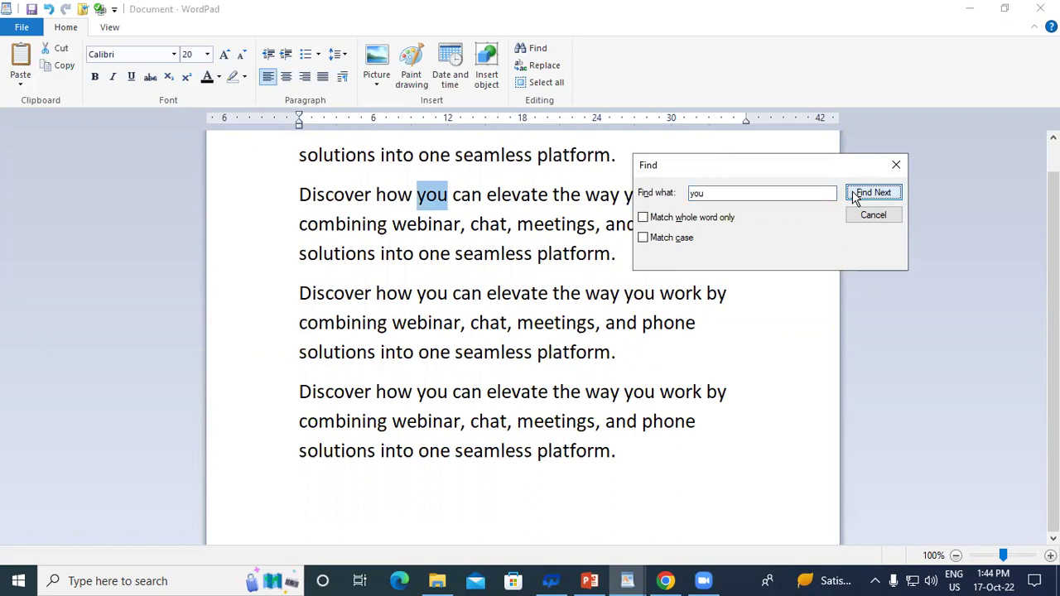
- Go through the remaining occurrences of "you" until the whole document has been searched, and close the Find dialog
{"action": "left_click_drag", "start_coordinate": [738, 164], "coordinate": [759, 336]}
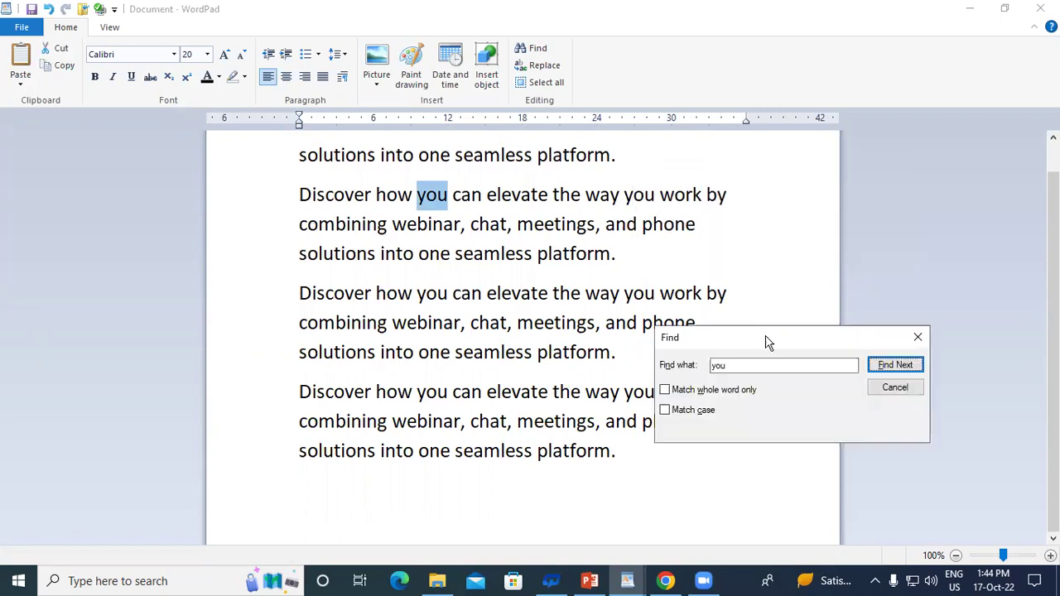
{"action": "left_click", "coordinate": [885, 371]}
{"action": "left_click", "coordinate": [885, 371]}
{"action": "left_click", "coordinate": [885, 371]}
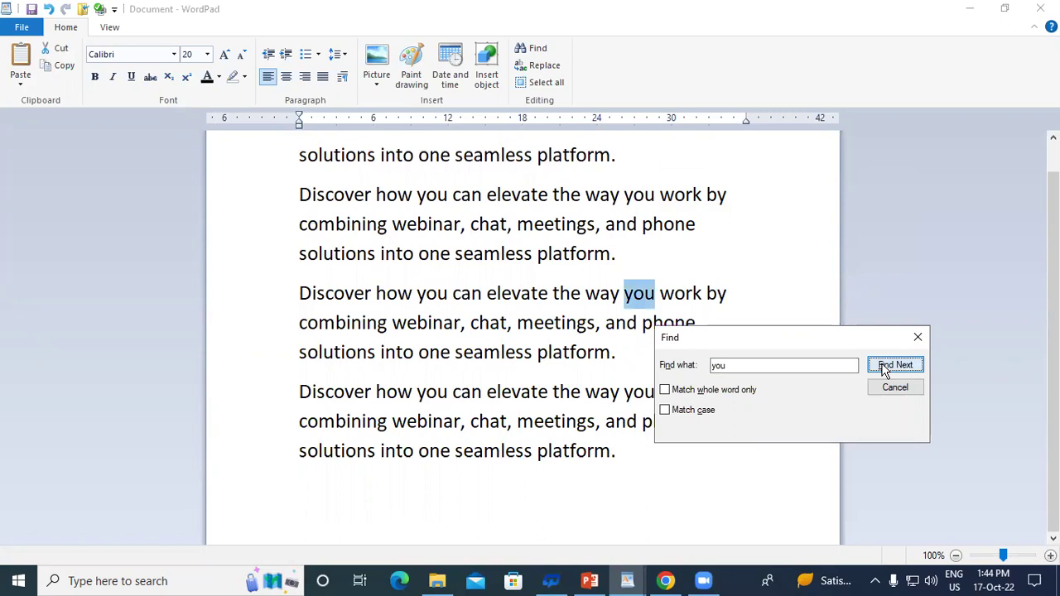
{"action": "left_click", "coordinate": [885, 371]}
{"action": "left_click", "coordinate": [885, 371]}
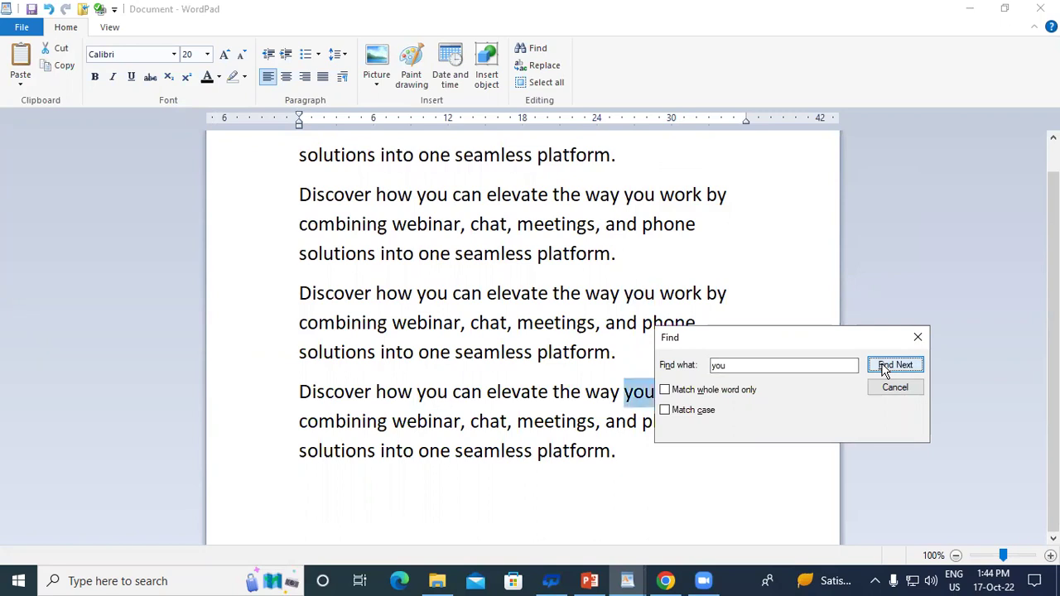
{"action": "left_click_drag", "start_coordinate": [805, 337], "coordinate": [855, 197]}
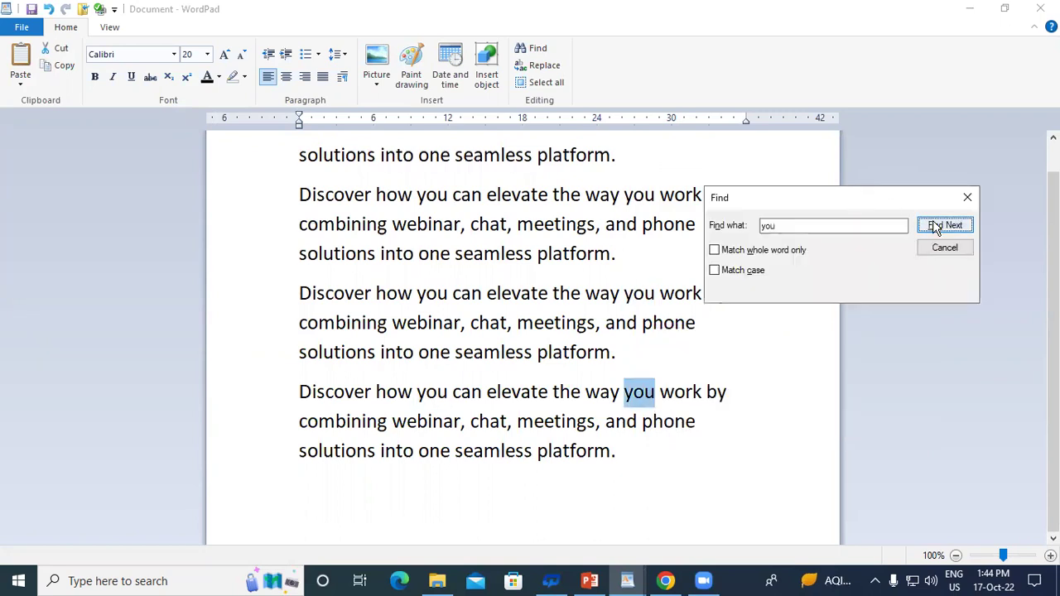
{"action": "left_click", "coordinate": [936, 225]}
{"action": "left_click", "coordinate": [936, 226]}
{"action": "left_click", "coordinate": [936, 226]}
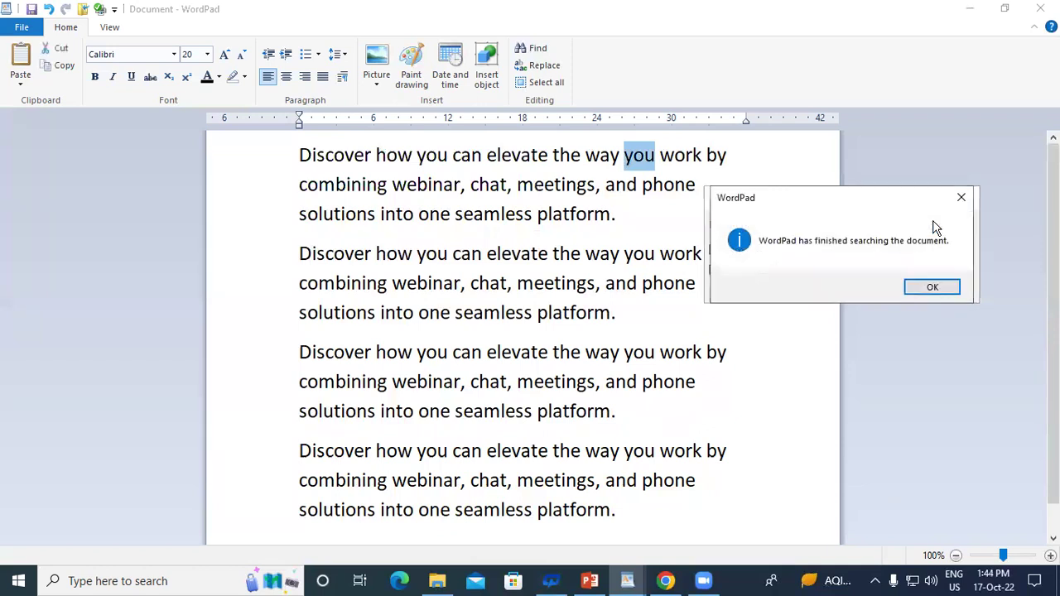
{"action": "left_click", "coordinate": [941, 291]}
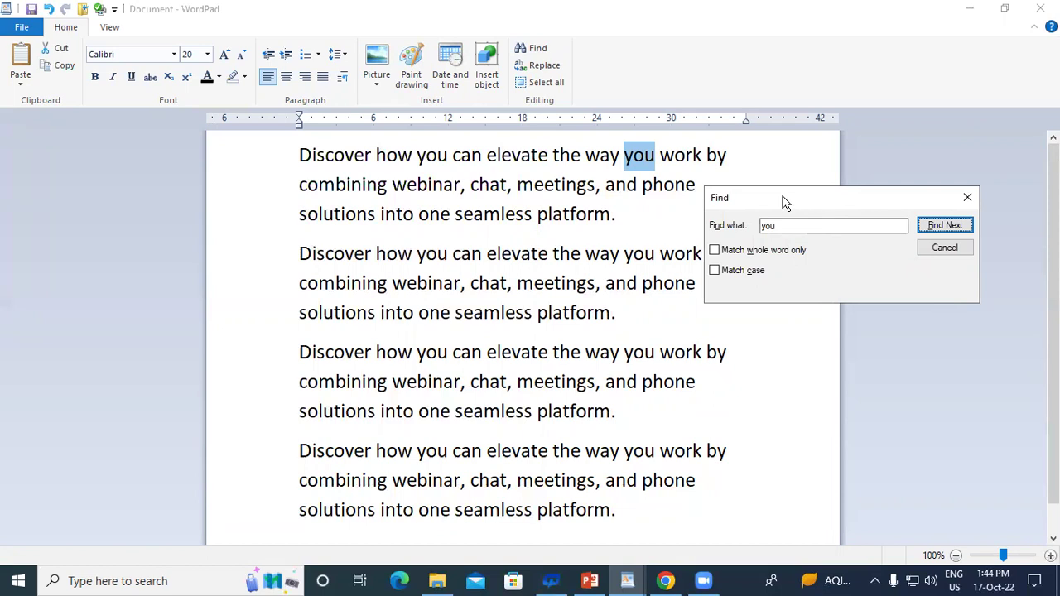
{"action": "left_click_drag", "start_coordinate": [783, 199], "coordinate": [614, 170]}
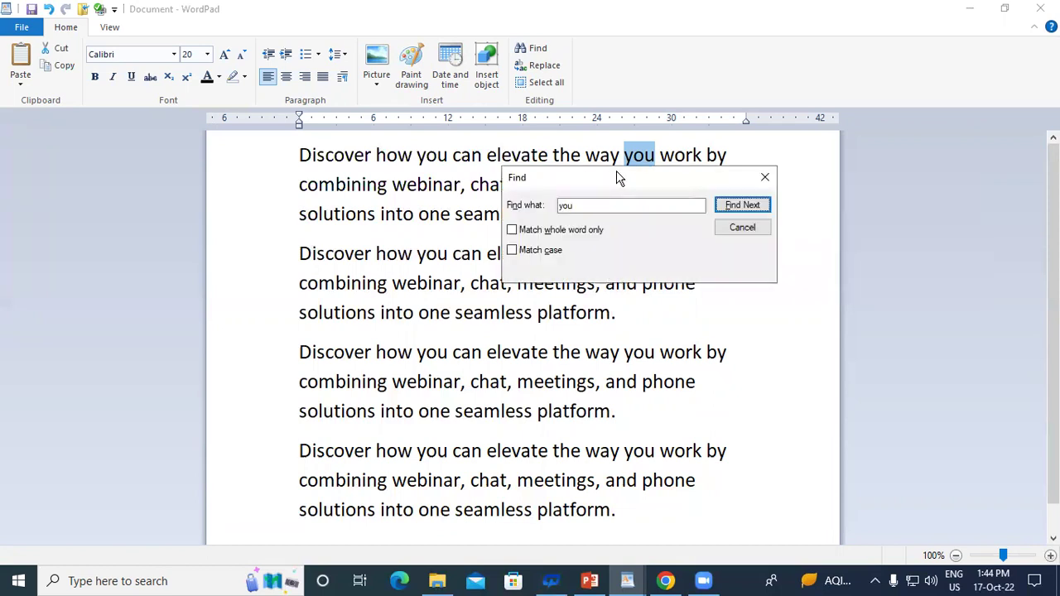
{"action": "left_click", "coordinate": [764, 177]}
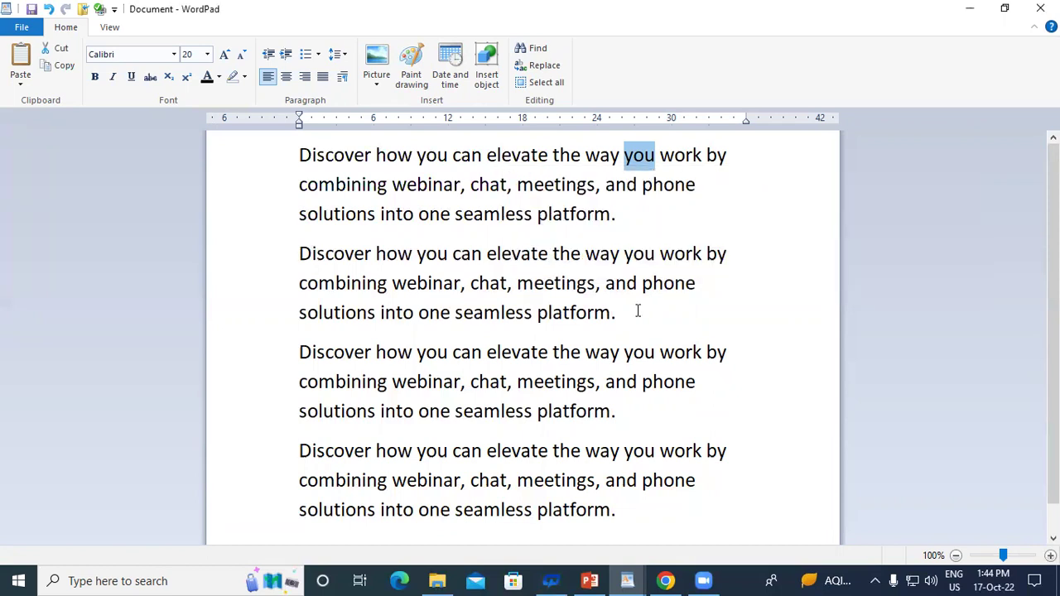
{"action": "left_click", "coordinate": [615, 315]}
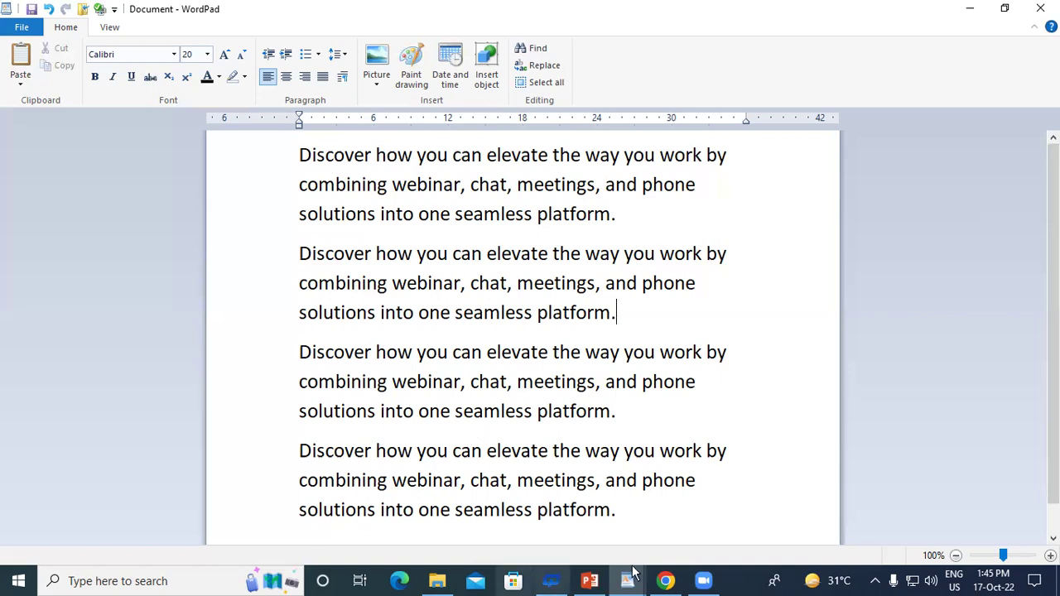
{"action": "left_click", "coordinate": [520, 538]}
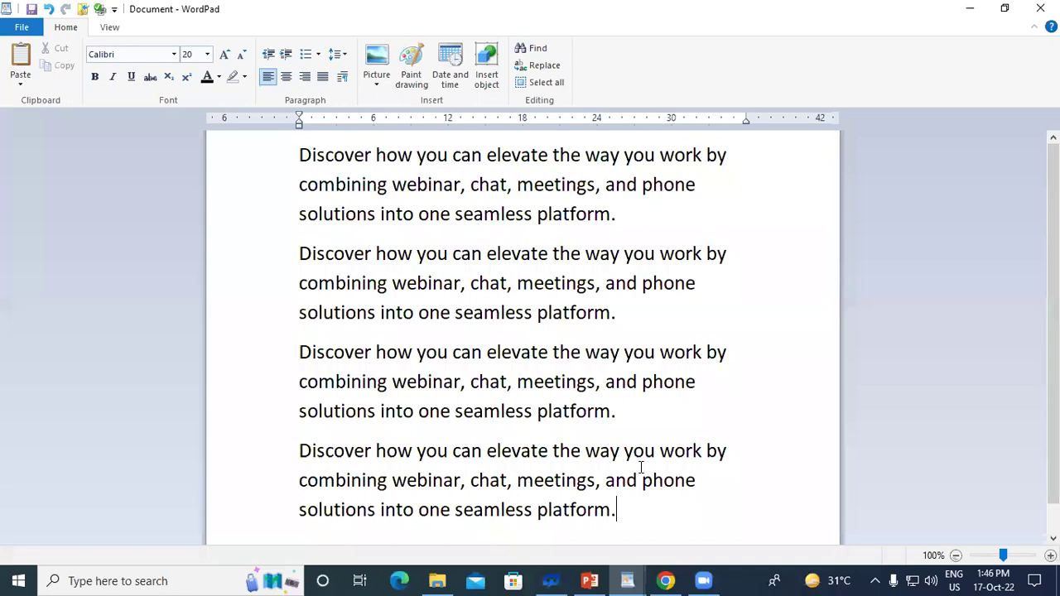
{"action": "left_click", "coordinate": [630, 522]}
- Replace every occurrence of "you" with "Your" throughout the document and close the Replace dialog
{"action": "left_click", "coordinate": [542, 65]}
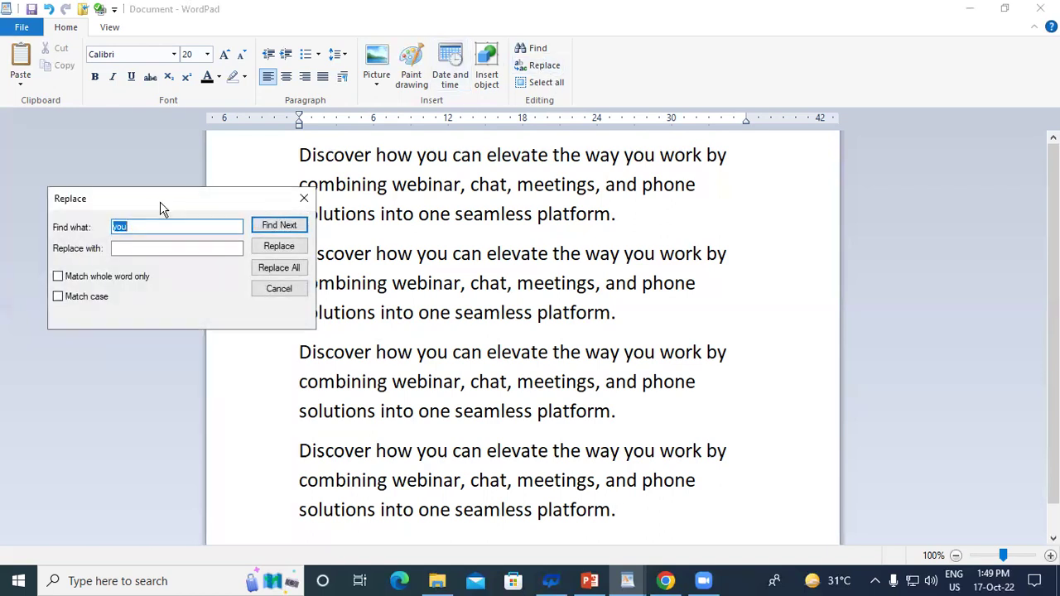
{"action": "left_click_drag", "start_coordinate": [159, 208], "coordinate": [607, 136]}
{"action": "left_click", "coordinate": [609, 150]}
{"action": "left_click", "coordinate": [596, 175]}
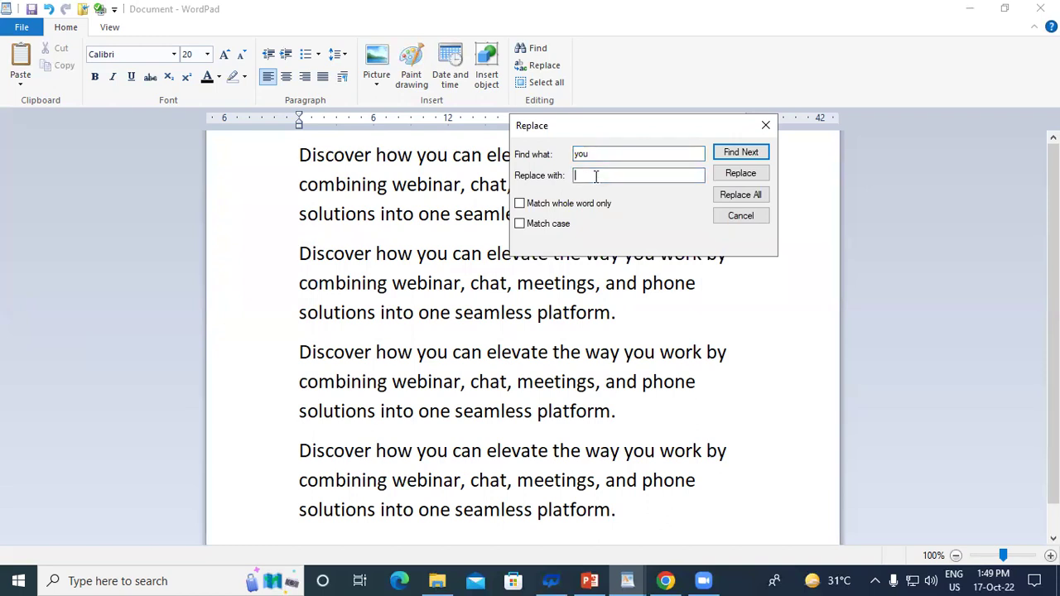
{"action": "type", "text": "Your"}
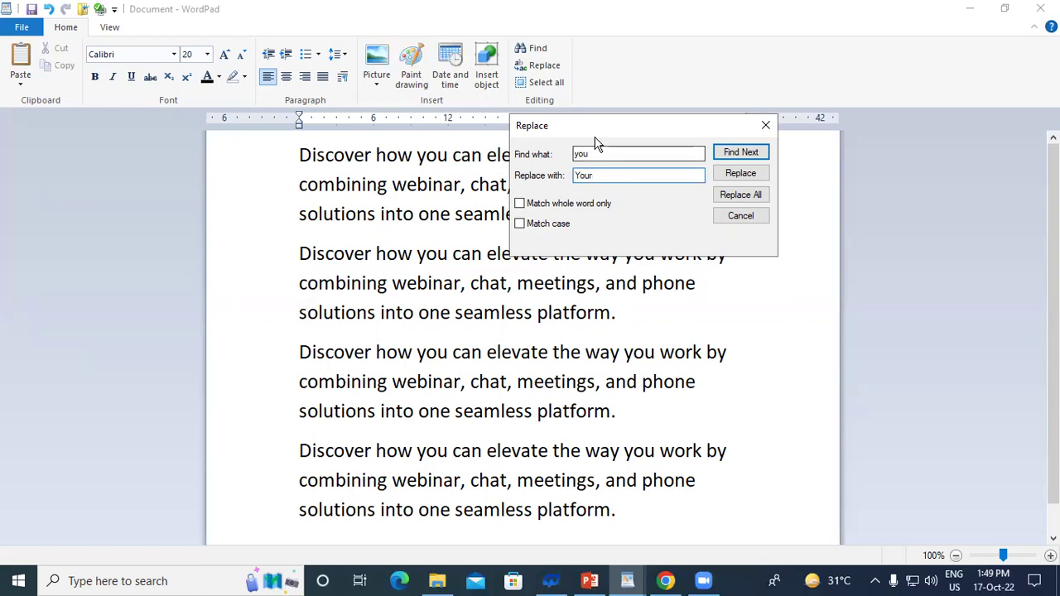
{"action": "left_click_drag", "start_coordinate": [595, 141], "coordinate": [159, 71]}
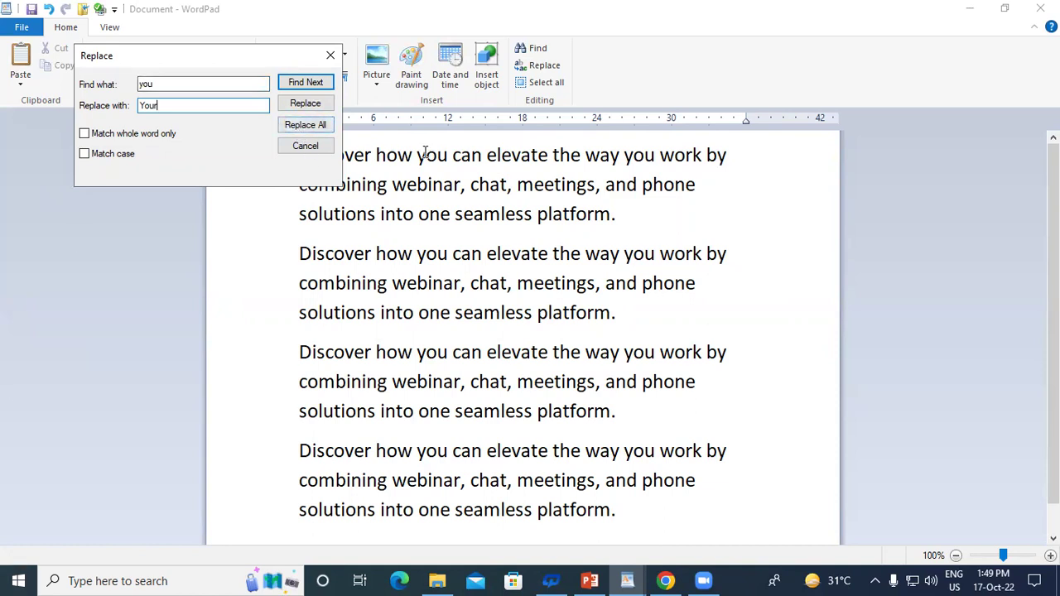
{"action": "left_click", "coordinate": [305, 124]}
{"action": "left_click", "coordinate": [297, 159]}
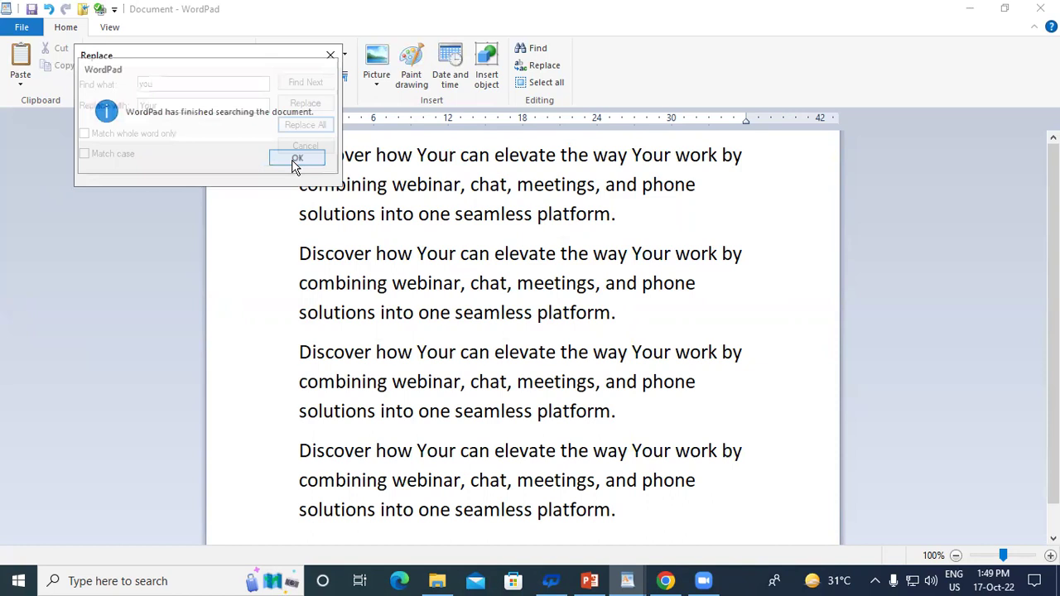
{"action": "left_click", "coordinate": [330, 57]}
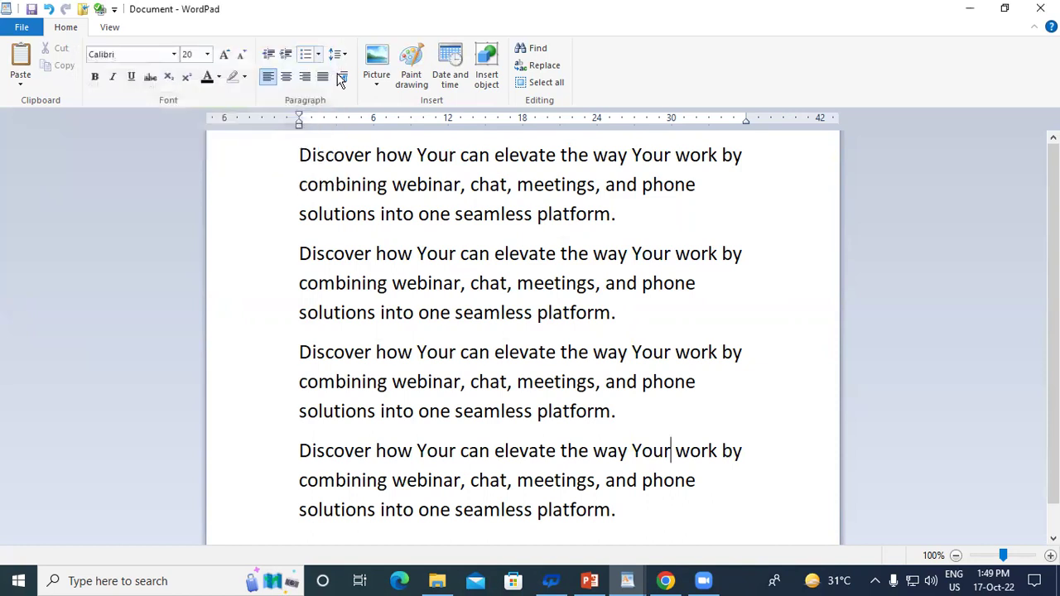
- Examine the replaced words in the first two paragraphs by highlighting them
{"action": "double_click", "coordinate": [428, 155]}
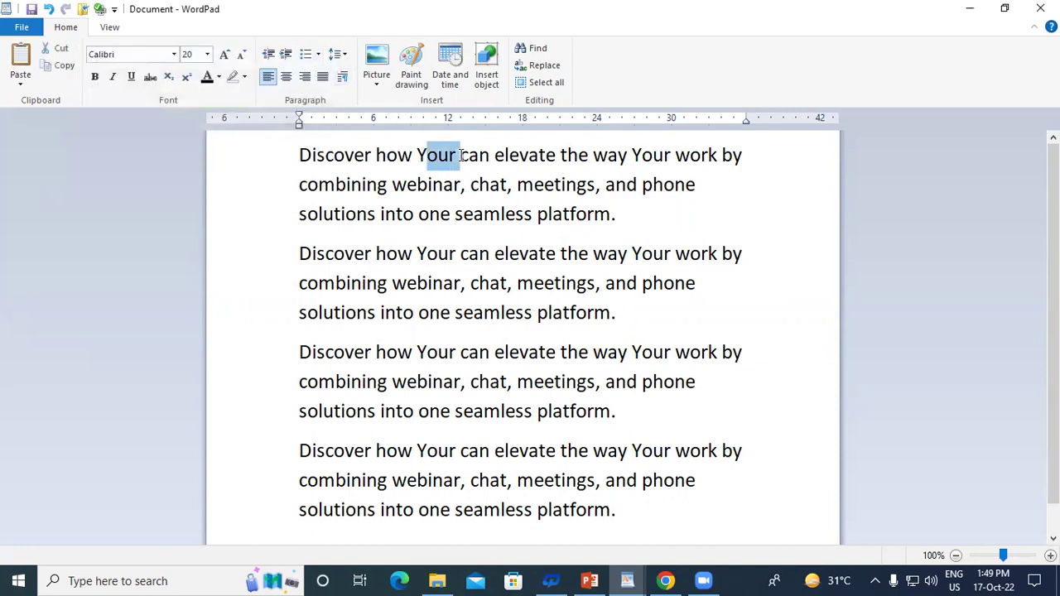
{"action": "left_click_drag", "start_coordinate": [427, 254], "coordinate": [443, 257]}
{"action": "left_click_drag", "start_coordinate": [634, 253], "coordinate": [665, 254]}
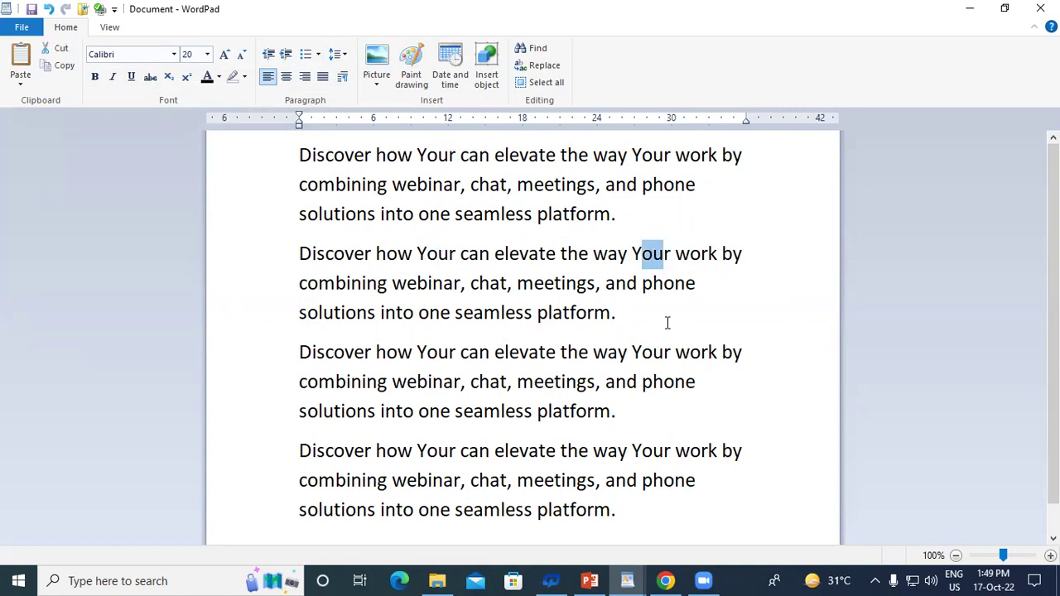
{"action": "left_click", "coordinate": [765, 291]}
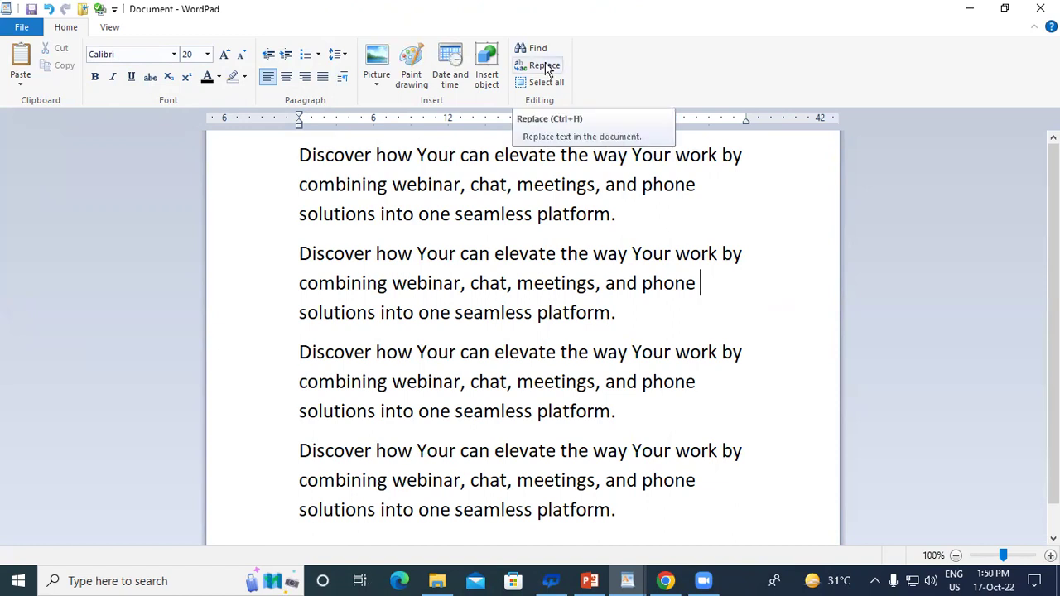
{"action": "left_click", "coordinate": [565, 222]}
{"action": "left_click", "coordinate": [618, 217]}
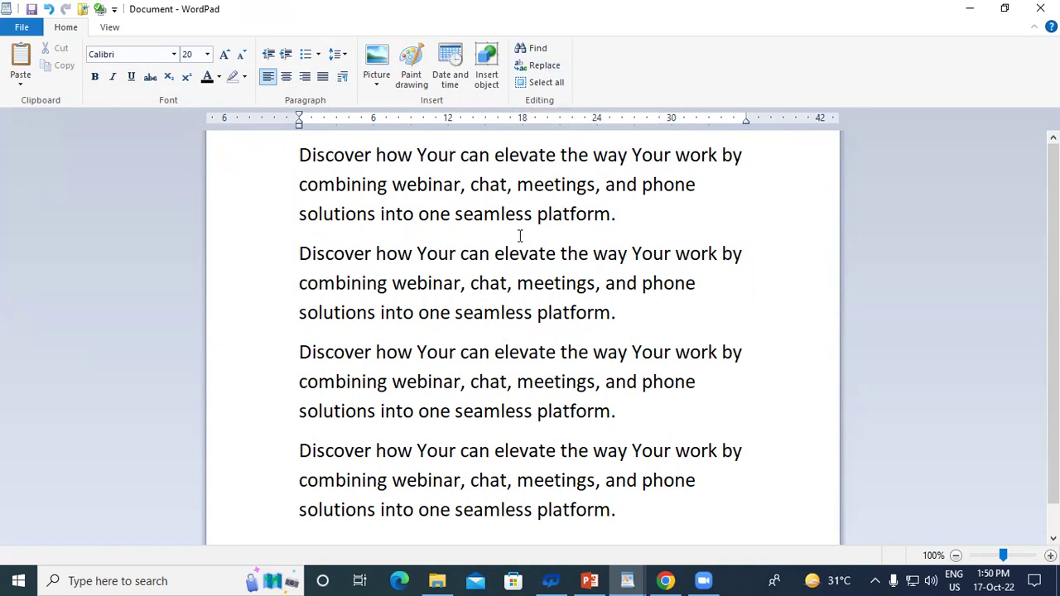
- Replace every occurrence of "Your" with "you" throughout the document
{"action": "left_click", "coordinate": [545, 66]}
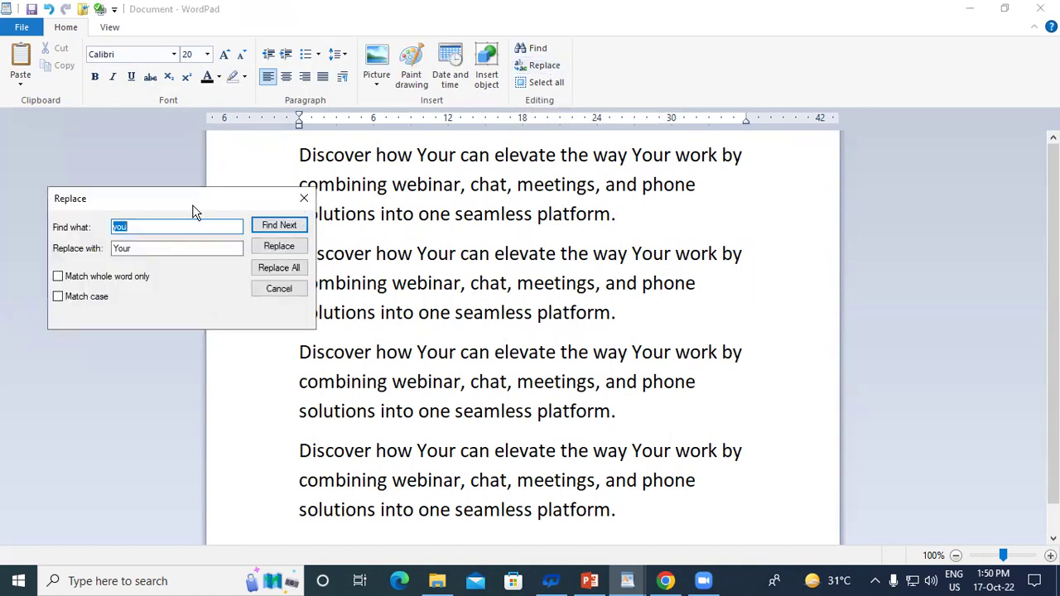
{"action": "left_click_drag", "start_coordinate": [228, 200], "coordinate": [596, 140]}
{"action": "left_click_drag", "start_coordinate": [508, 168], "coordinate": [449, 161]}
{"action": "left_click_drag", "start_coordinate": [501, 189], "coordinate": [451, 189]}
{"action": "type", "text": "you"}
{"action": "left_click_drag", "start_coordinate": [509, 168], "coordinate": [452, 169]}
{"action": "type", "text": "Your"}
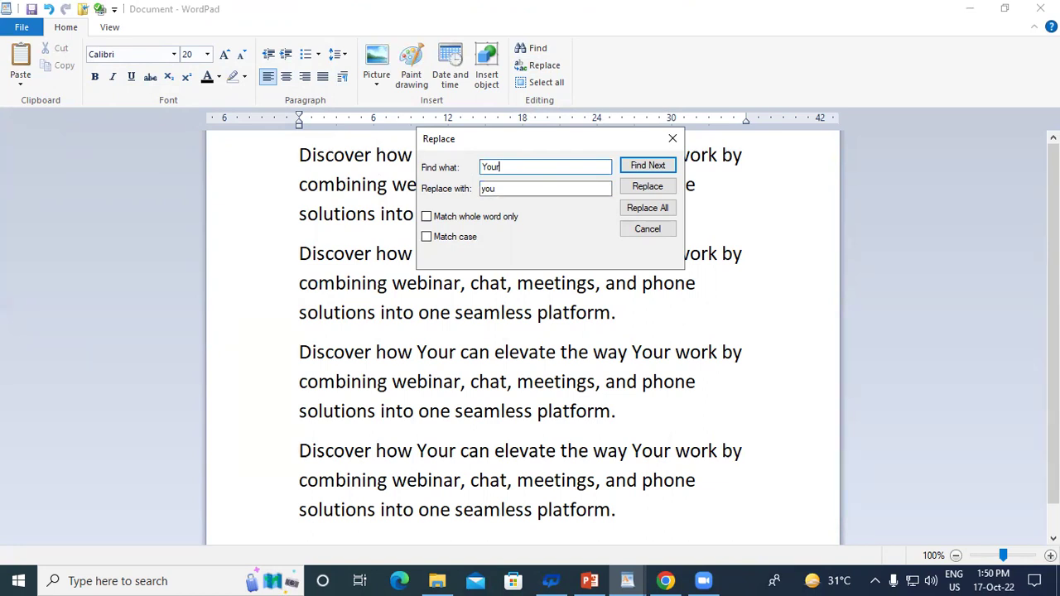
{"action": "left_click_drag", "start_coordinate": [481, 147], "coordinate": [637, 120]}
{"action": "left_click", "coordinate": [635, 193]}
{"action": "left_click", "coordinate": [771, 178]}
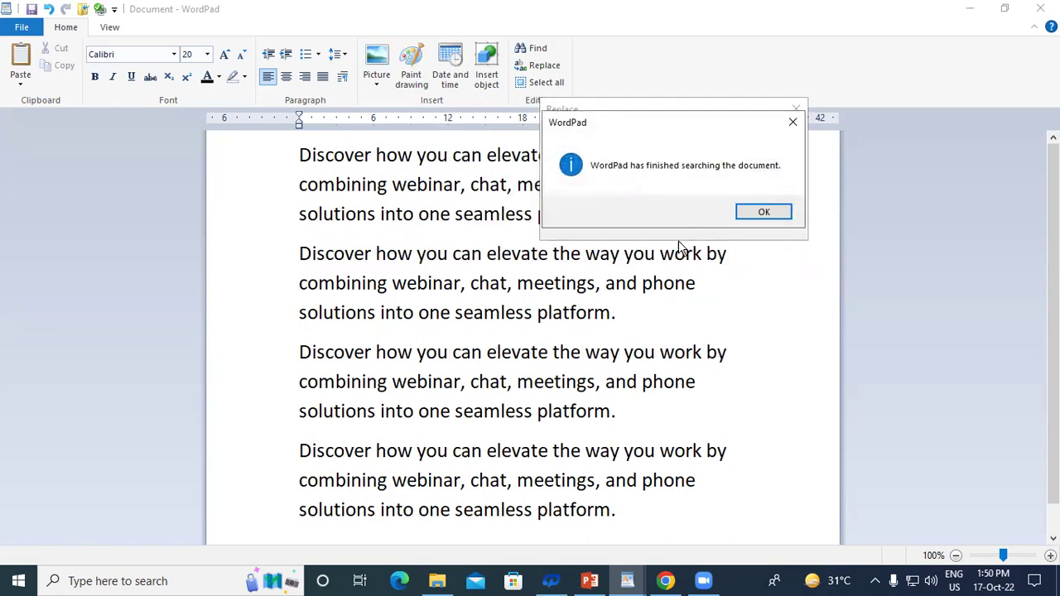
{"action": "left_click", "coordinate": [762, 215]}
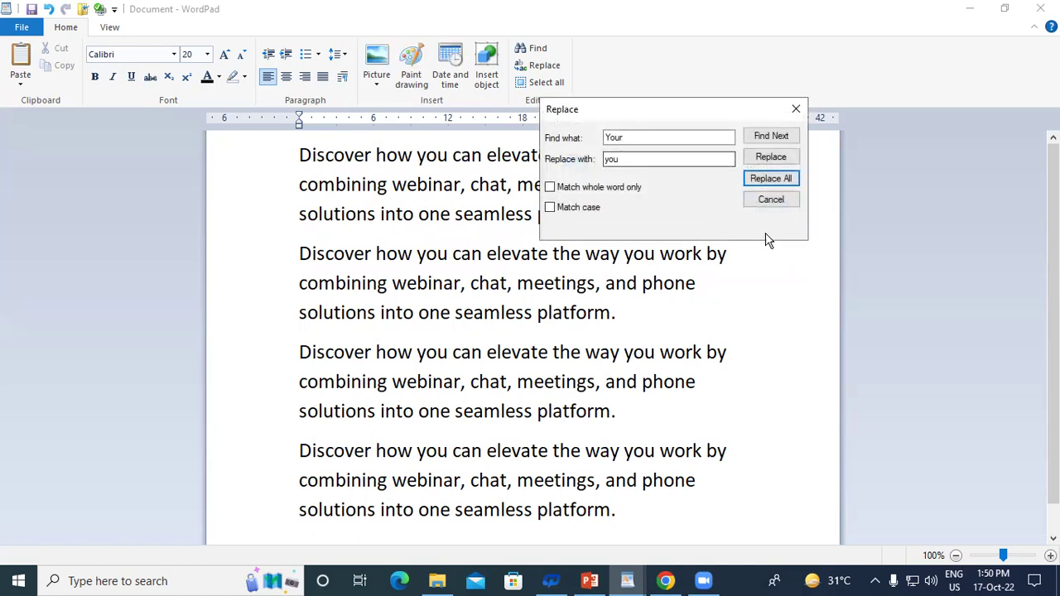
- Close the Replace dialog and undo the last two replacements of "Your" with "you" in the first paragraph
{"action": "left_click", "coordinate": [770, 202]}
{"action": "left_click", "coordinate": [627, 207]}
{"action": "key", "text": "ctrl+z"}
{"action": "key", "text": "ctrl+z"}
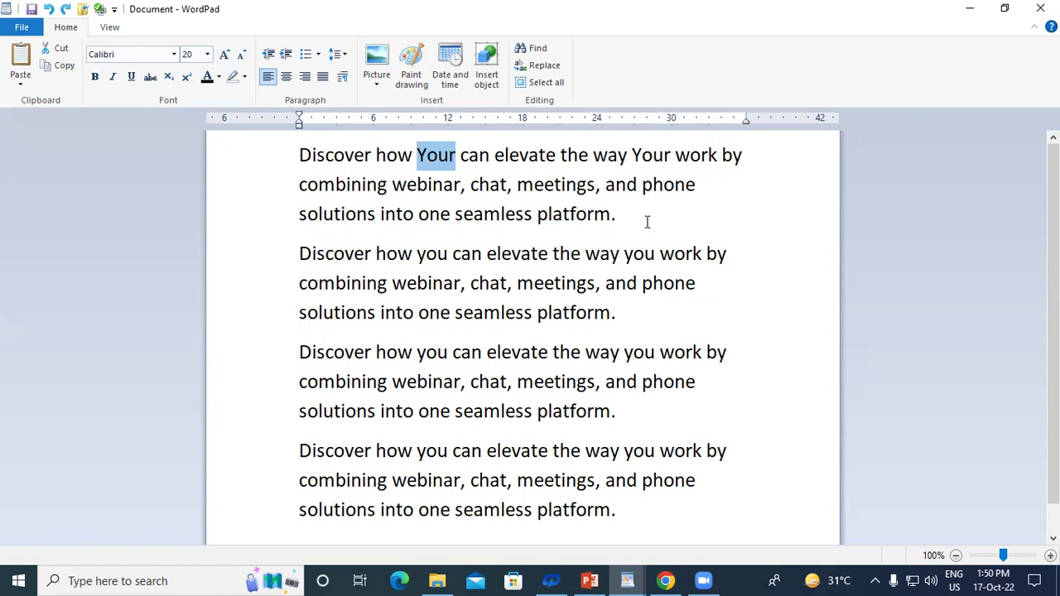
{"action": "left_click", "coordinate": [648, 222]}
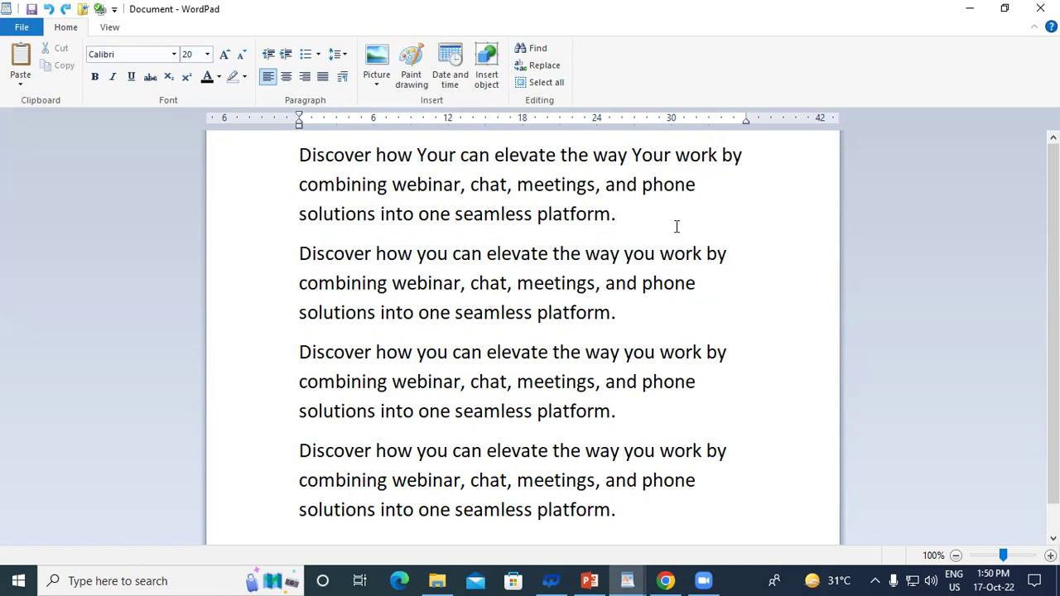
- Replace every full stop with a comma throughout the document and close the Replace dialog
{"action": "key", "text": "ctrl+f"}
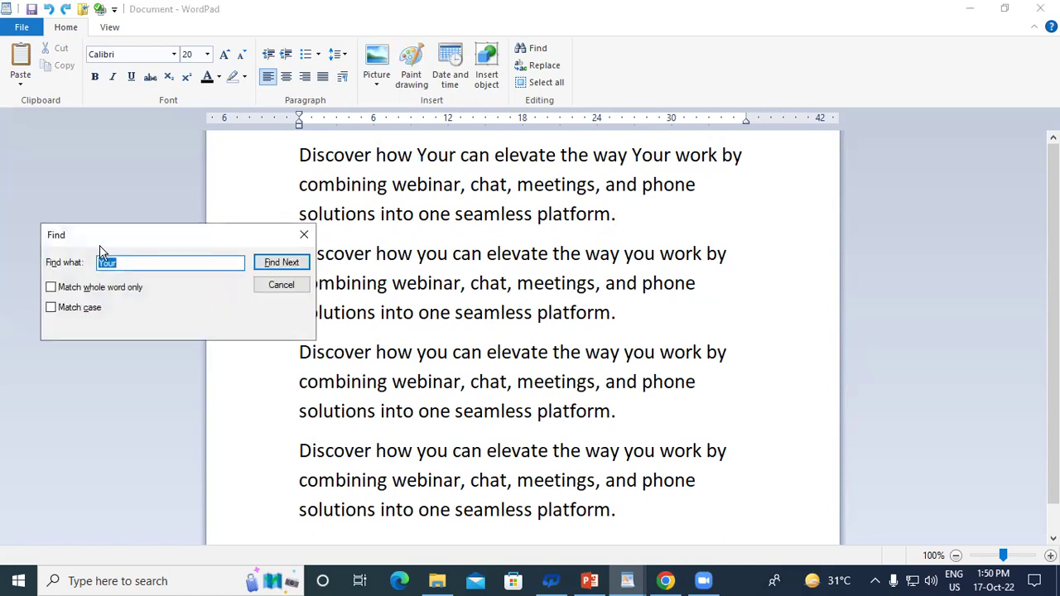
{"action": "left_click_drag", "start_coordinate": [99, 242], "coordinate": [585, 179]}
{"action": "left_click", "coordinate": [544, 65]}
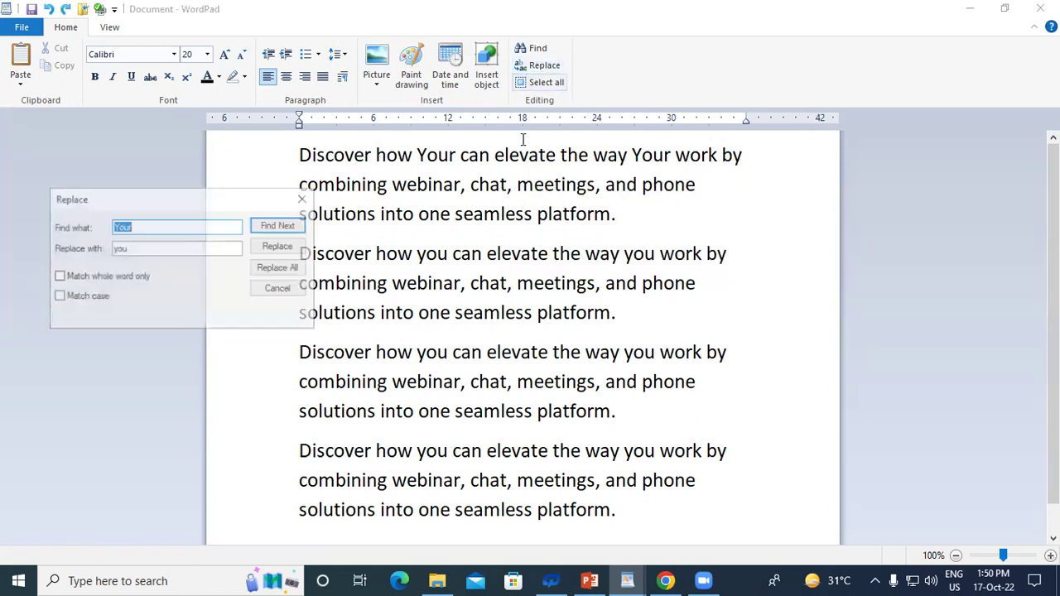
{"action": "left_click_drag", "start_coordinate": [277, 204], "coordinate": [936, 122]}
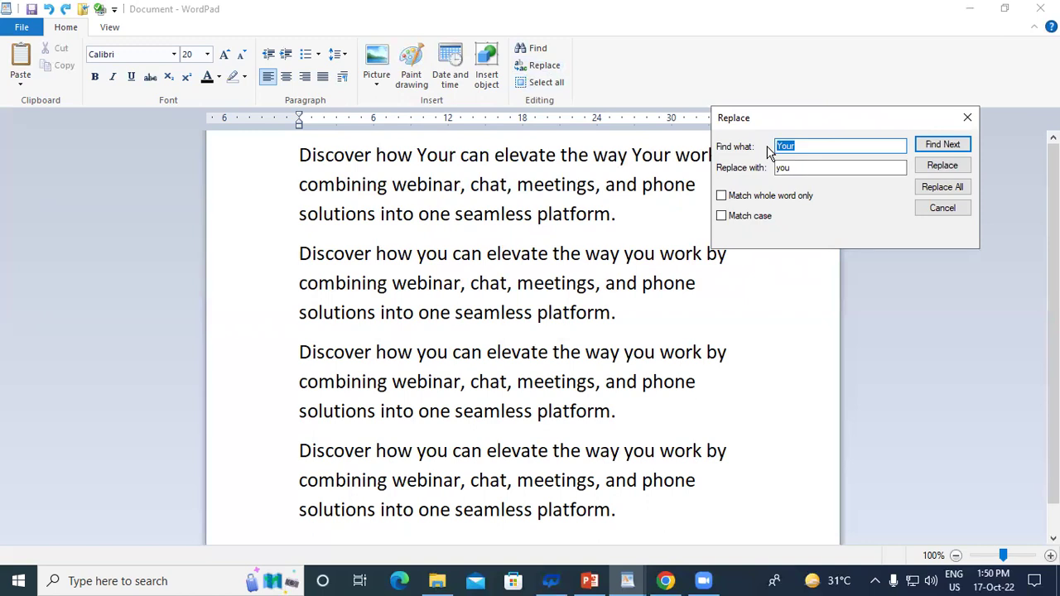
{"action": "type", "text": "."}
{"action": "left_click_drag", "start_coordinate": [796, 167], "coordinate": [733, 168]}
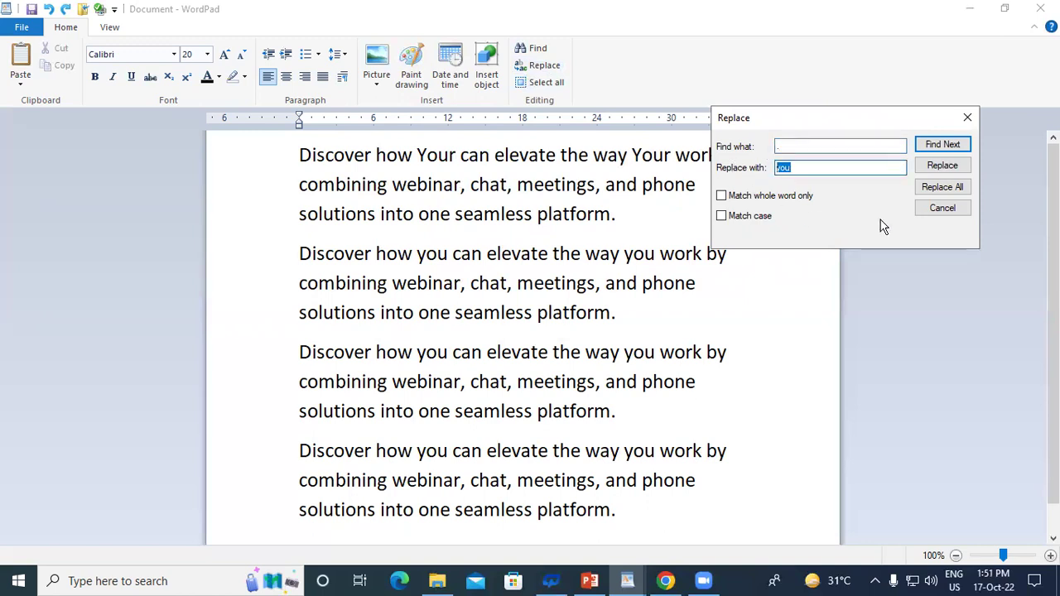
{"action": "type", "text": "."}
{"action": "left_click", "coordinate": [943, 187]}
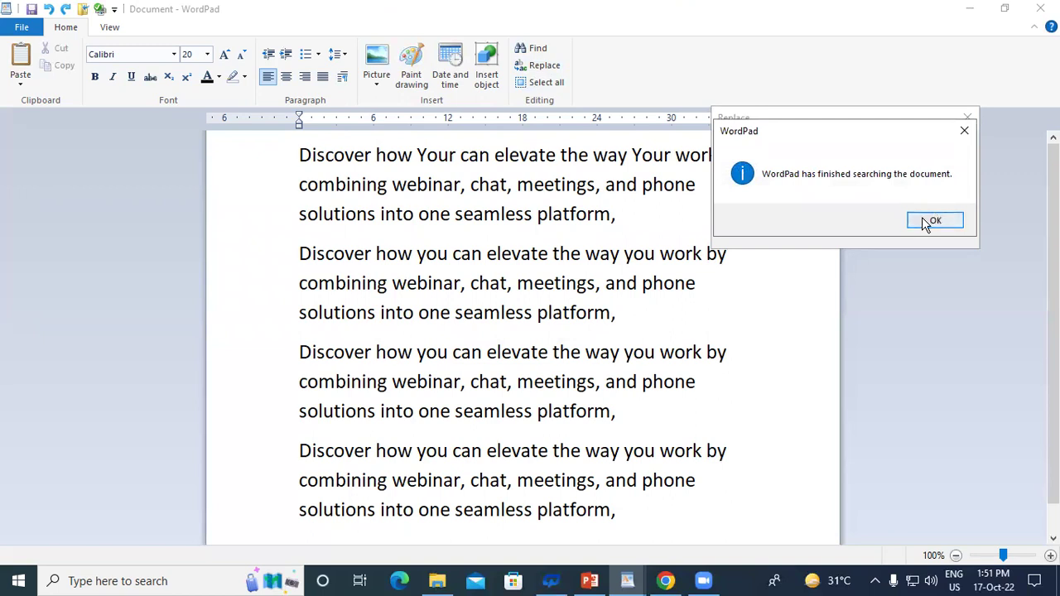
{"action": "left_click", "coordinate": [942, 222]}
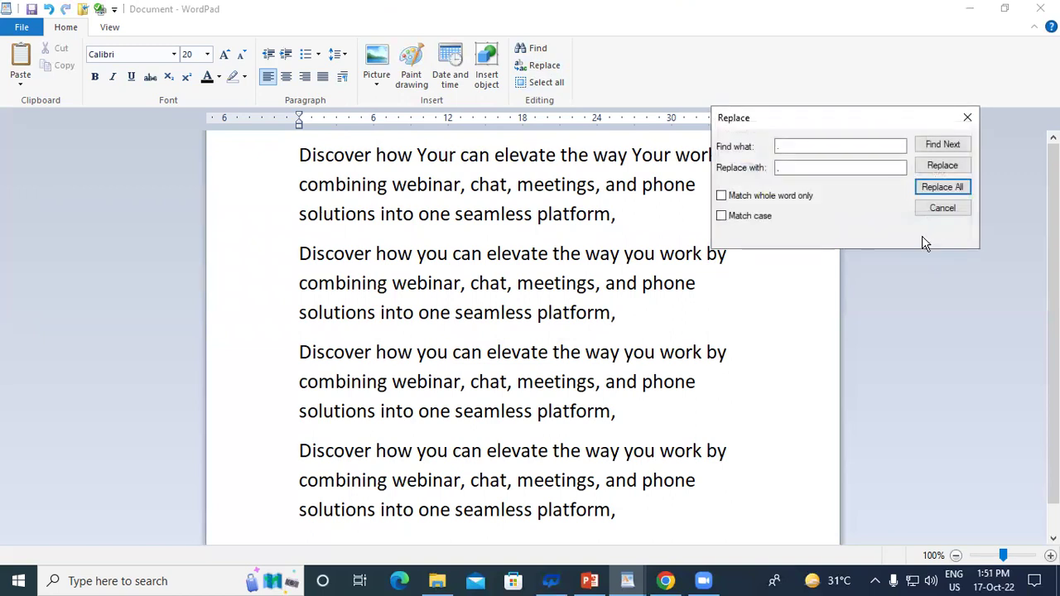
{"action": "left_click", "coordinate": [966, 120]}
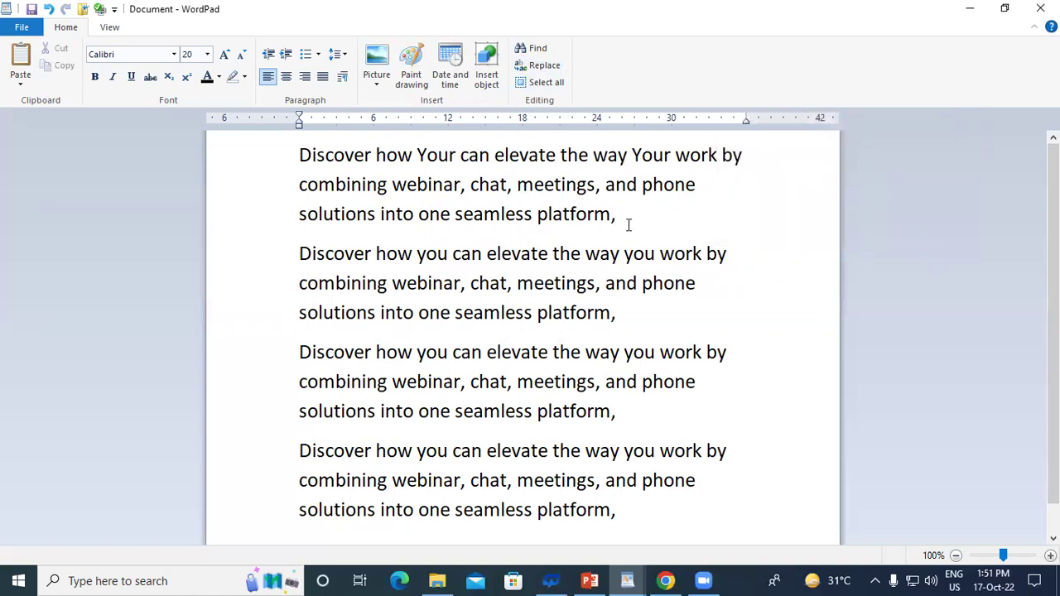
- Undo the replacement of full stops with commas in all four paragraphs
{"action": "key", "text": "ctrl+z"}
{"action": "key", "text": "ctrl+z"}
{"action": "key", "text": "ctrl+z"}
{"action": "key", "text": "ctrl+z"}
{"action": "left_click", "coordinate": [628, 225]}
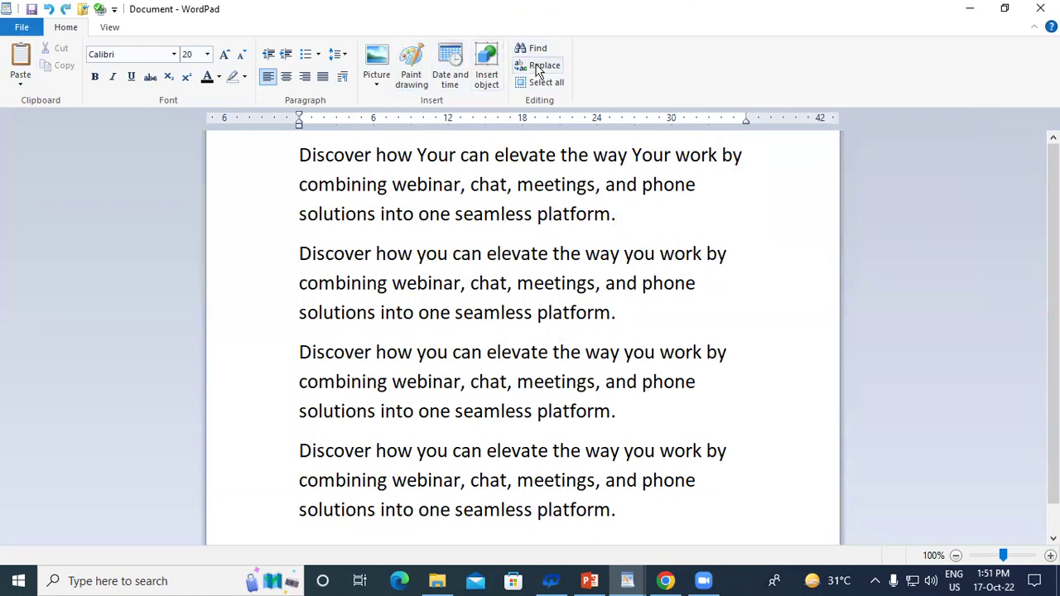